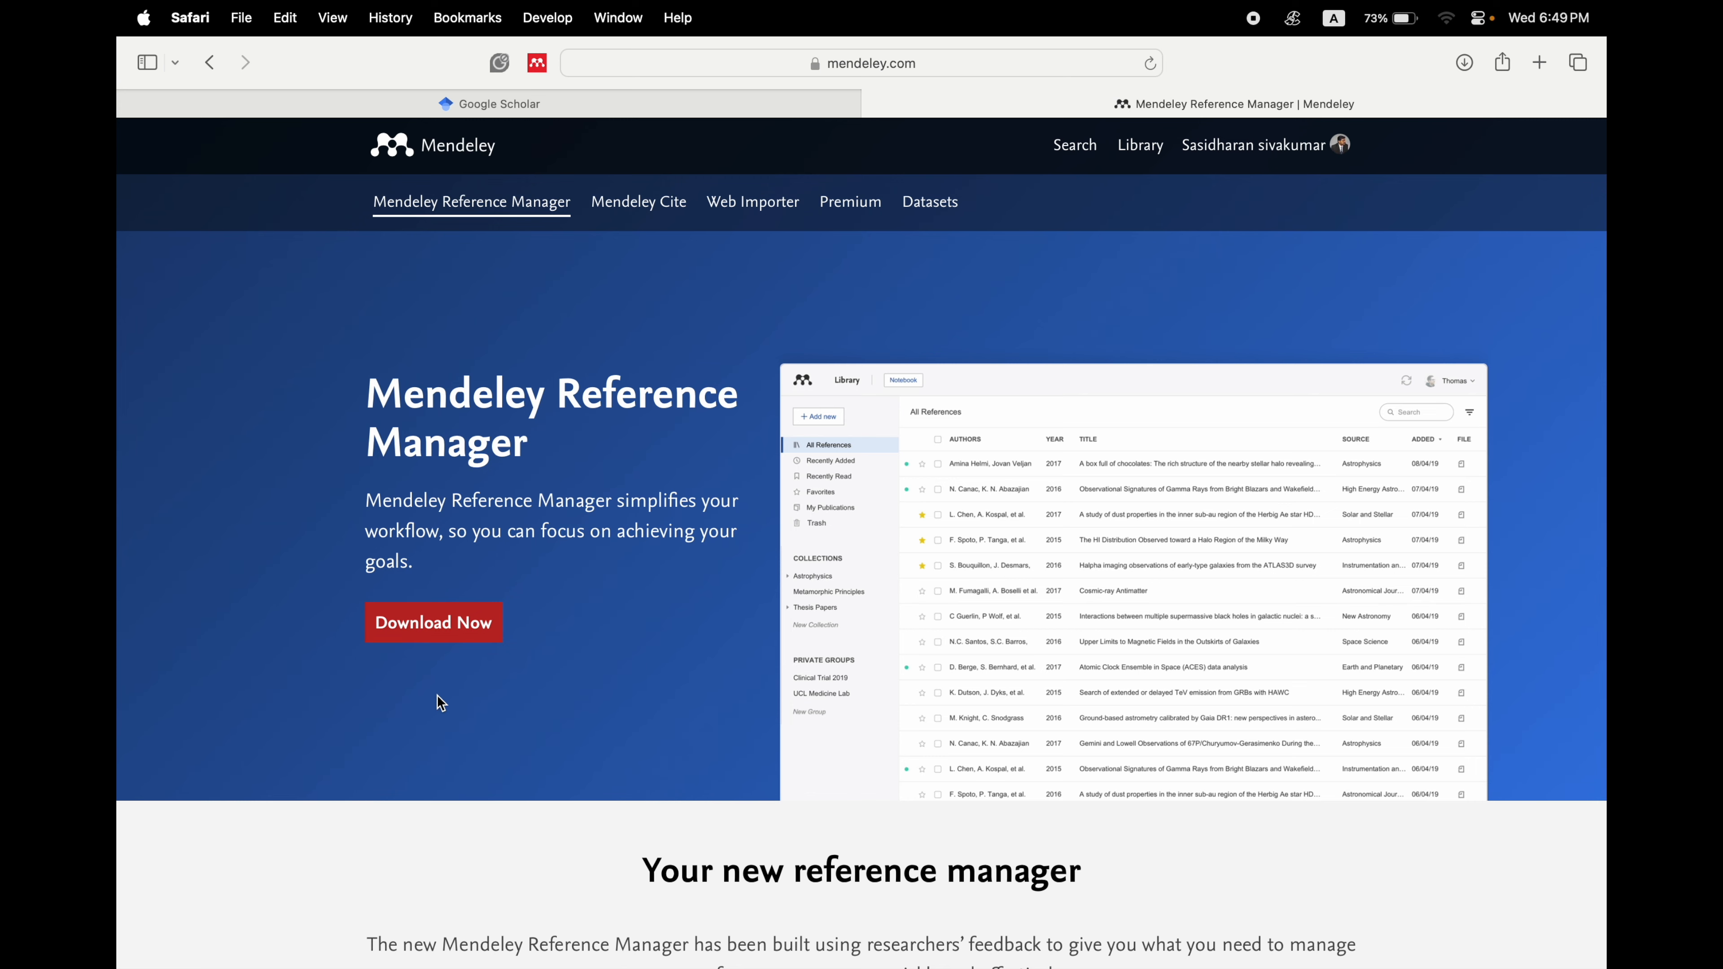
- Switch to Mendeley Reference Manager, then to the Final manuscript in Word, and view the Introduction's in-text citations
left_click(987, 954)
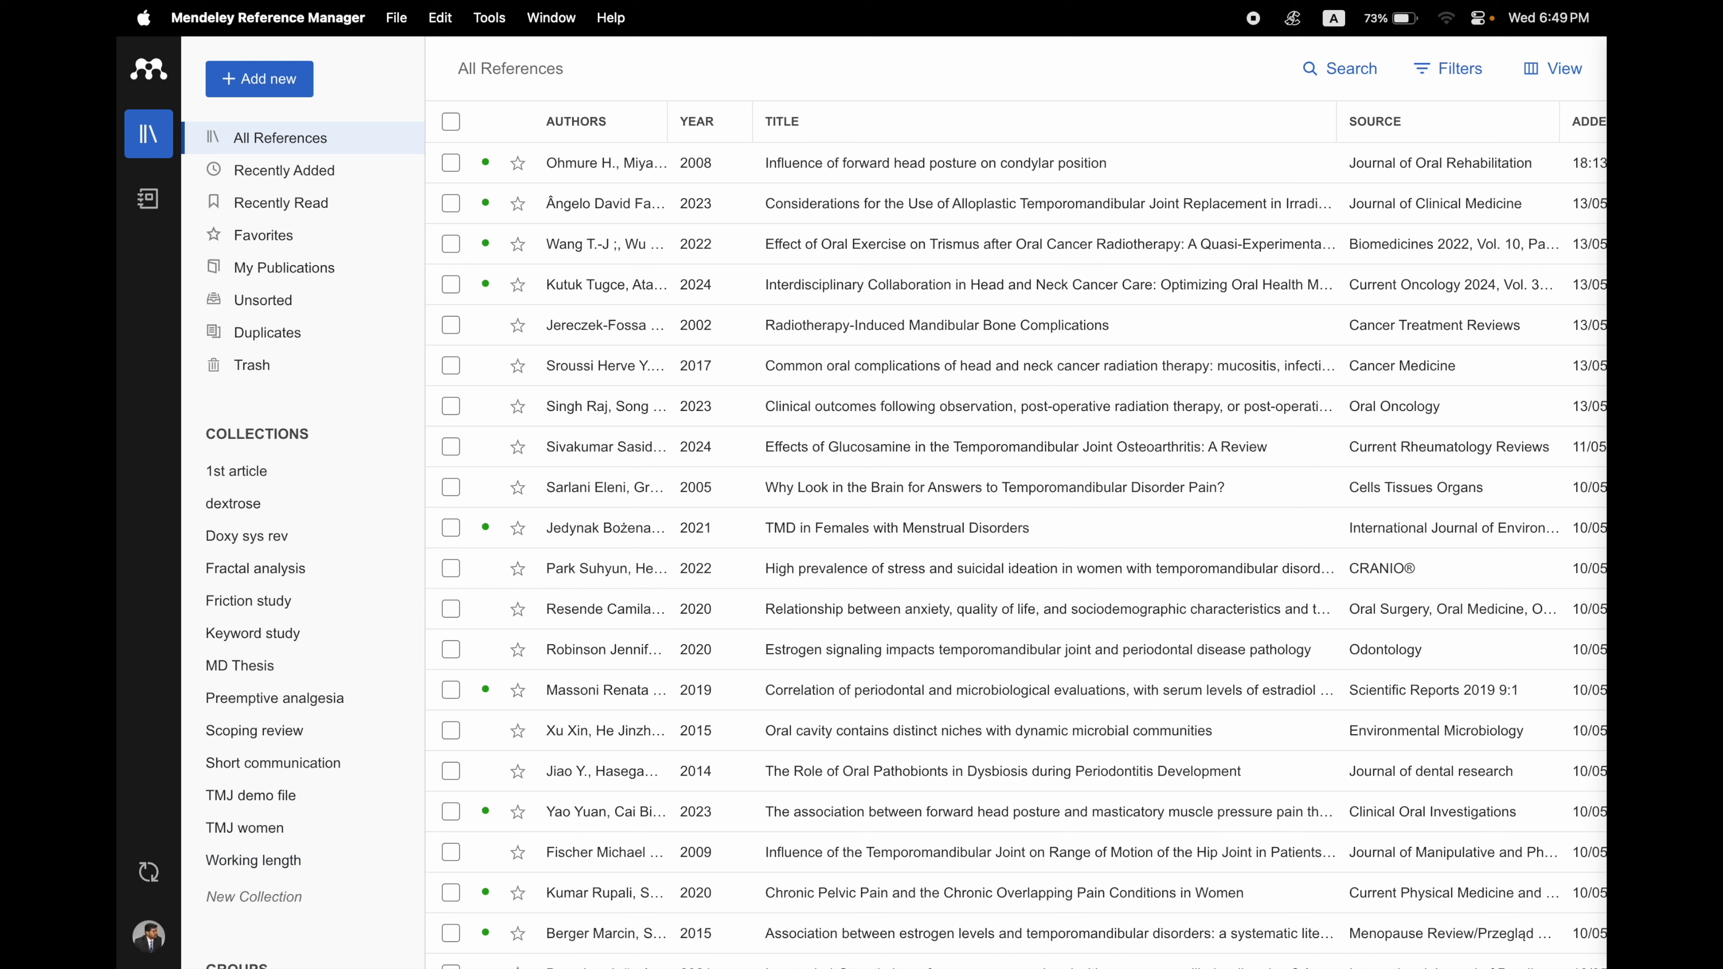
mouse_move(925, 930)
left_click(924, 928)
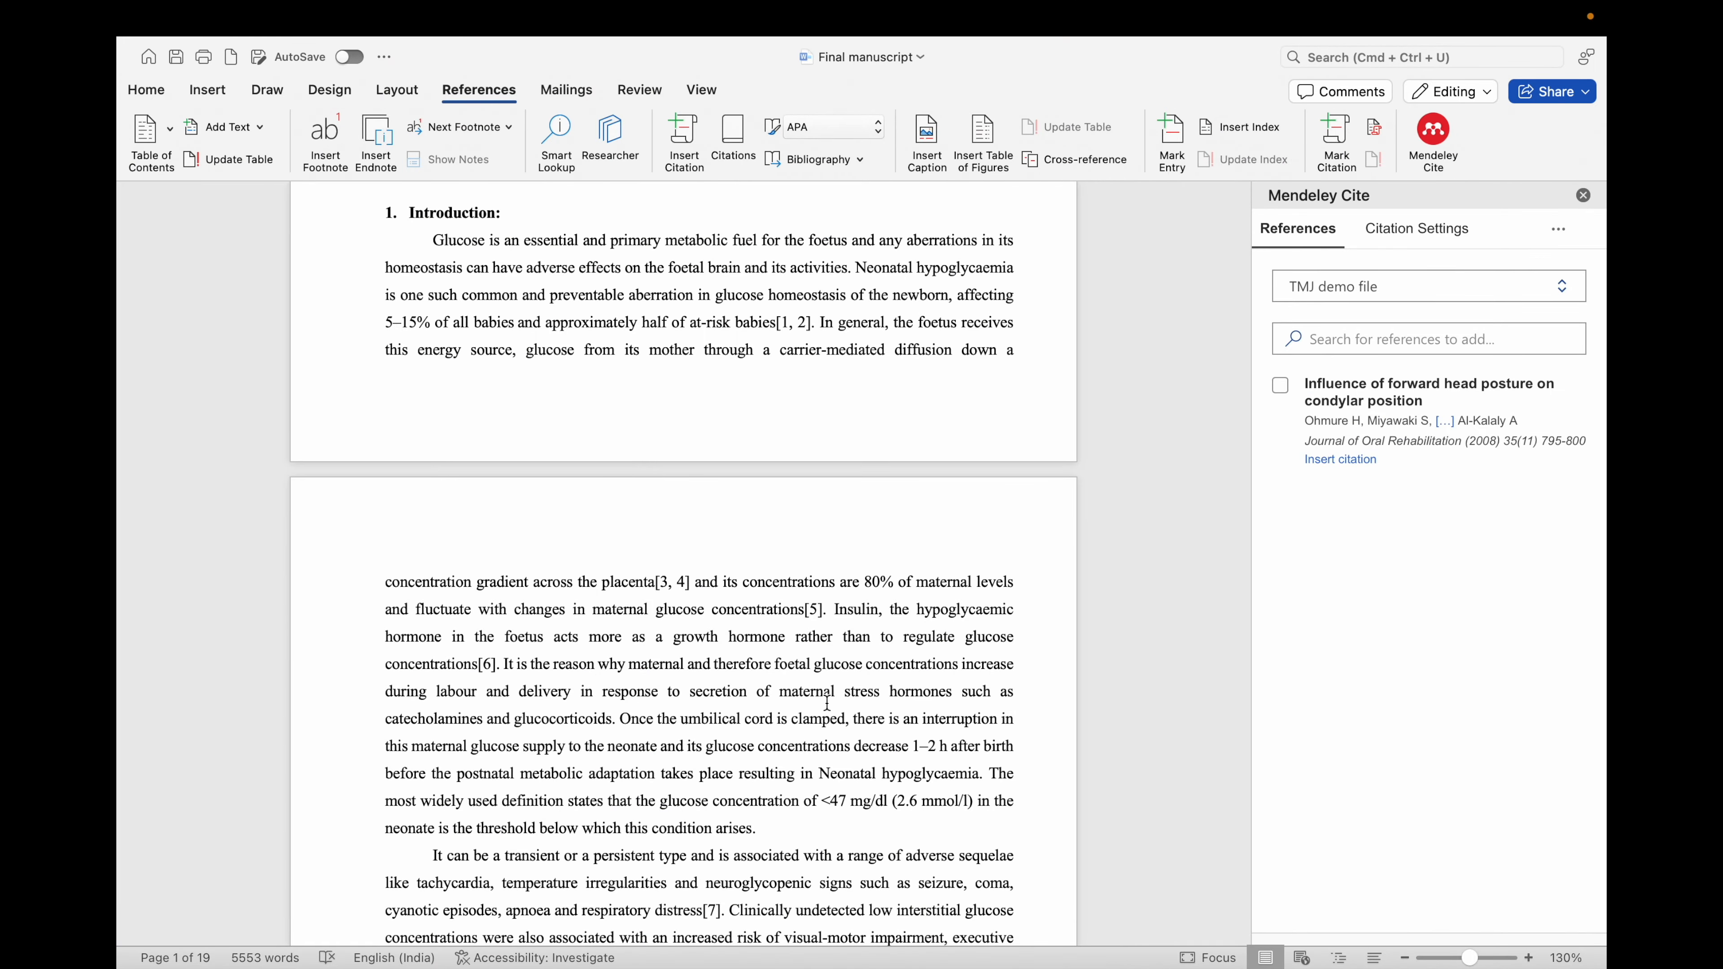
scroll(851, 653, "up", 10)
scroll(853, 651, "down", 10)
scroll(852, 651, "down", 5)
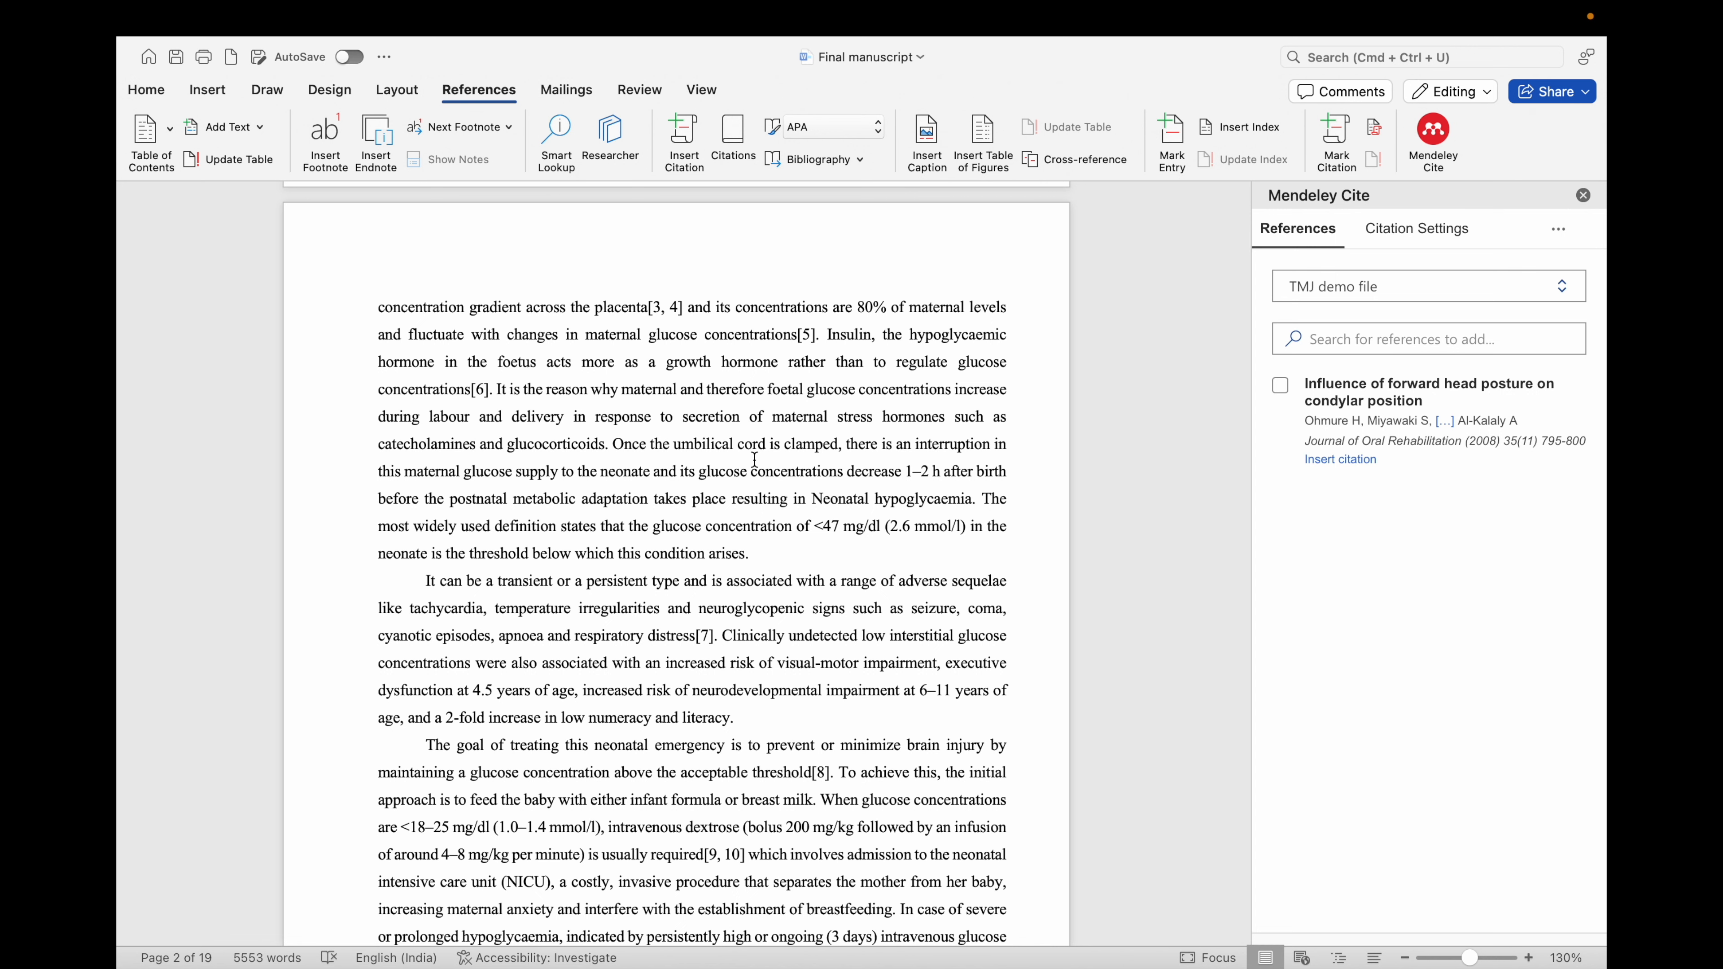
- Close the Mendeley Cite pane and examine the manuscript's in-text citations and the reference list at its end
left_click(1584, 196)
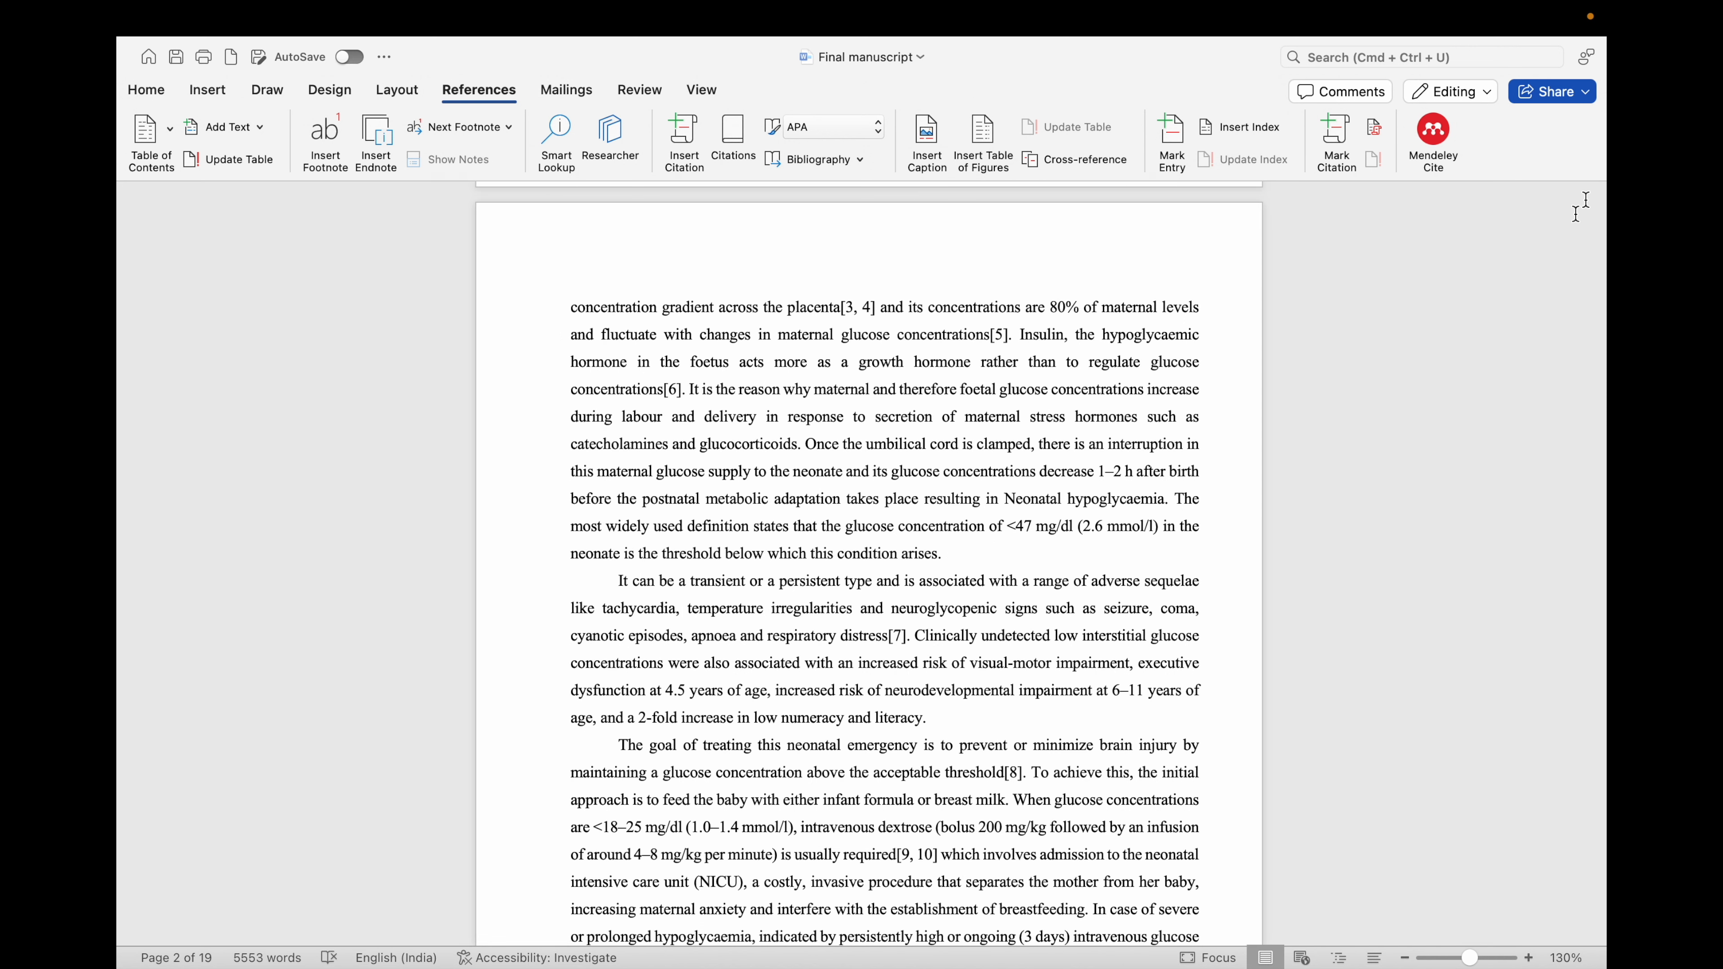
left_click(856, 307)
left_click(999, 335)
scroll(1018, 506, "down", 20)
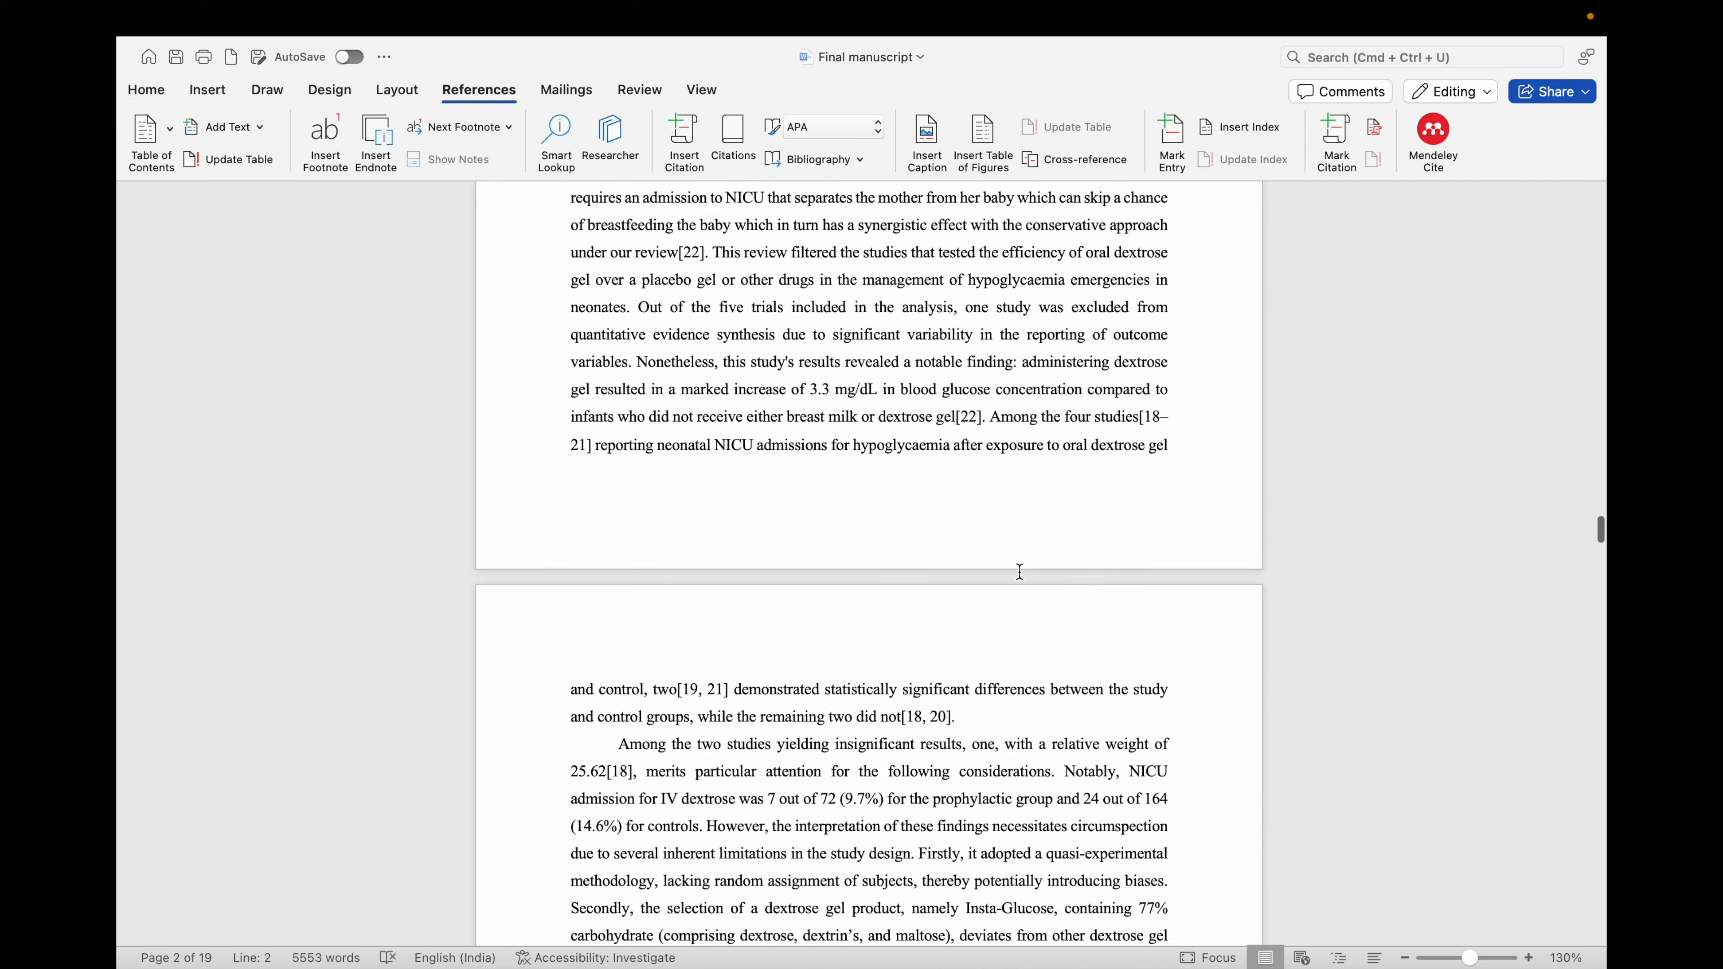
scroll(1020, 571, "down", 20)
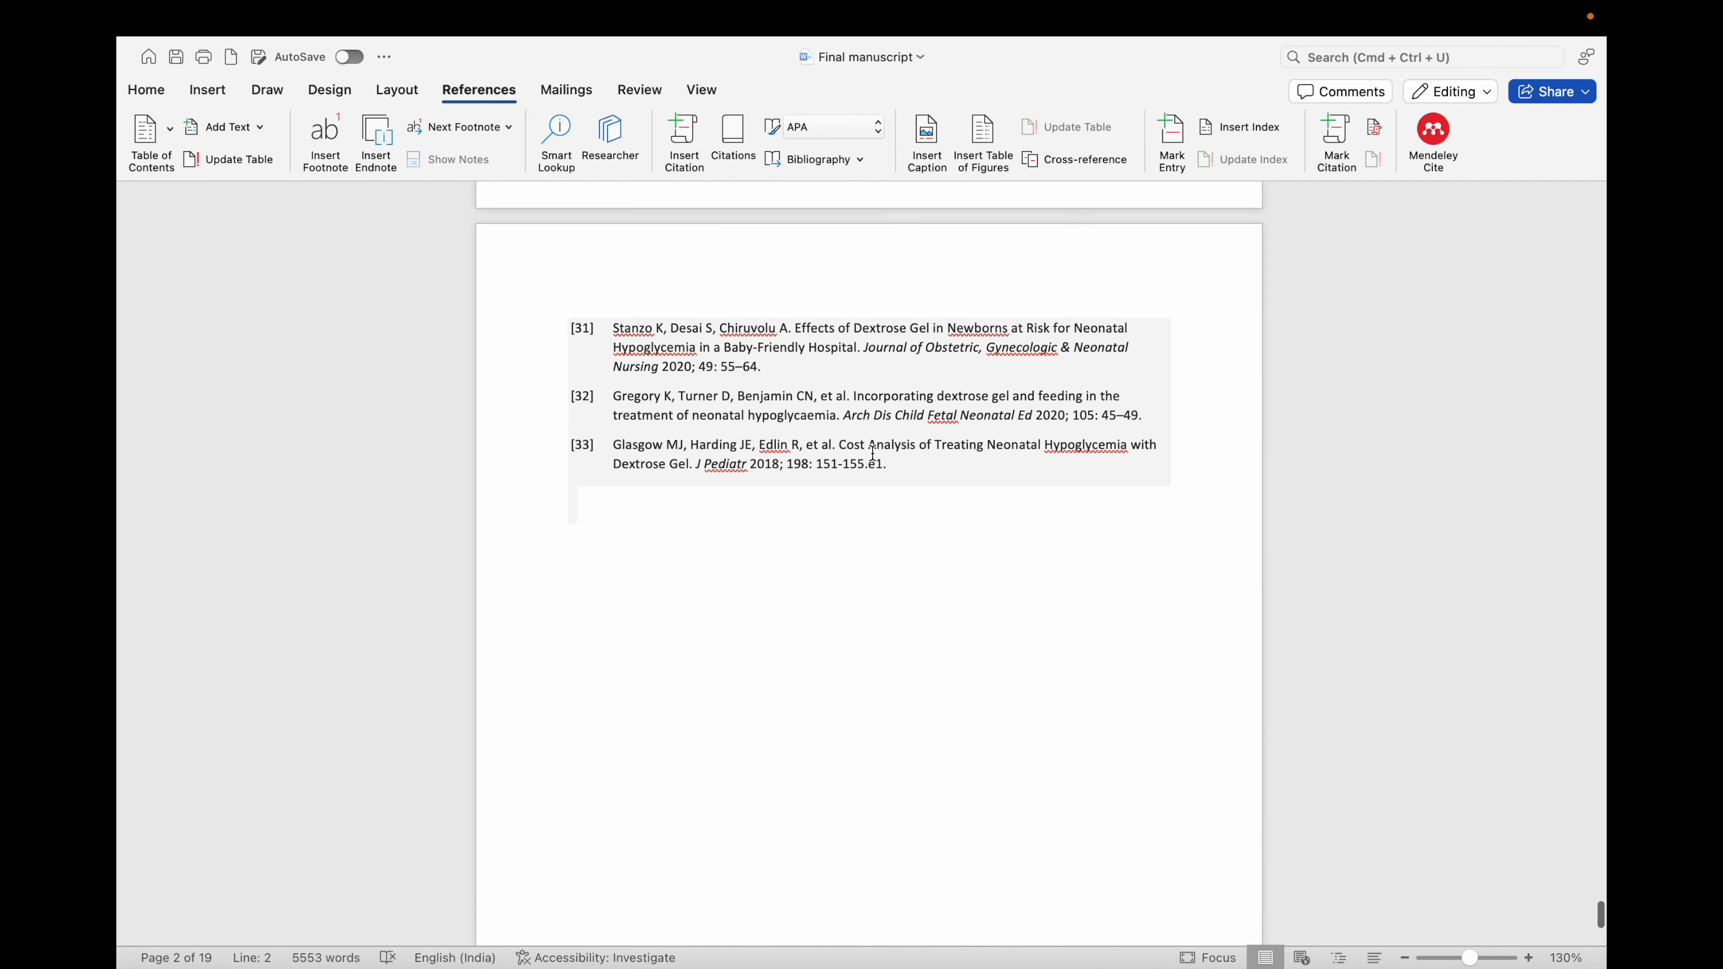
scroll(889, 457, "up", 3)
scroll(889, 457, "up", 10)
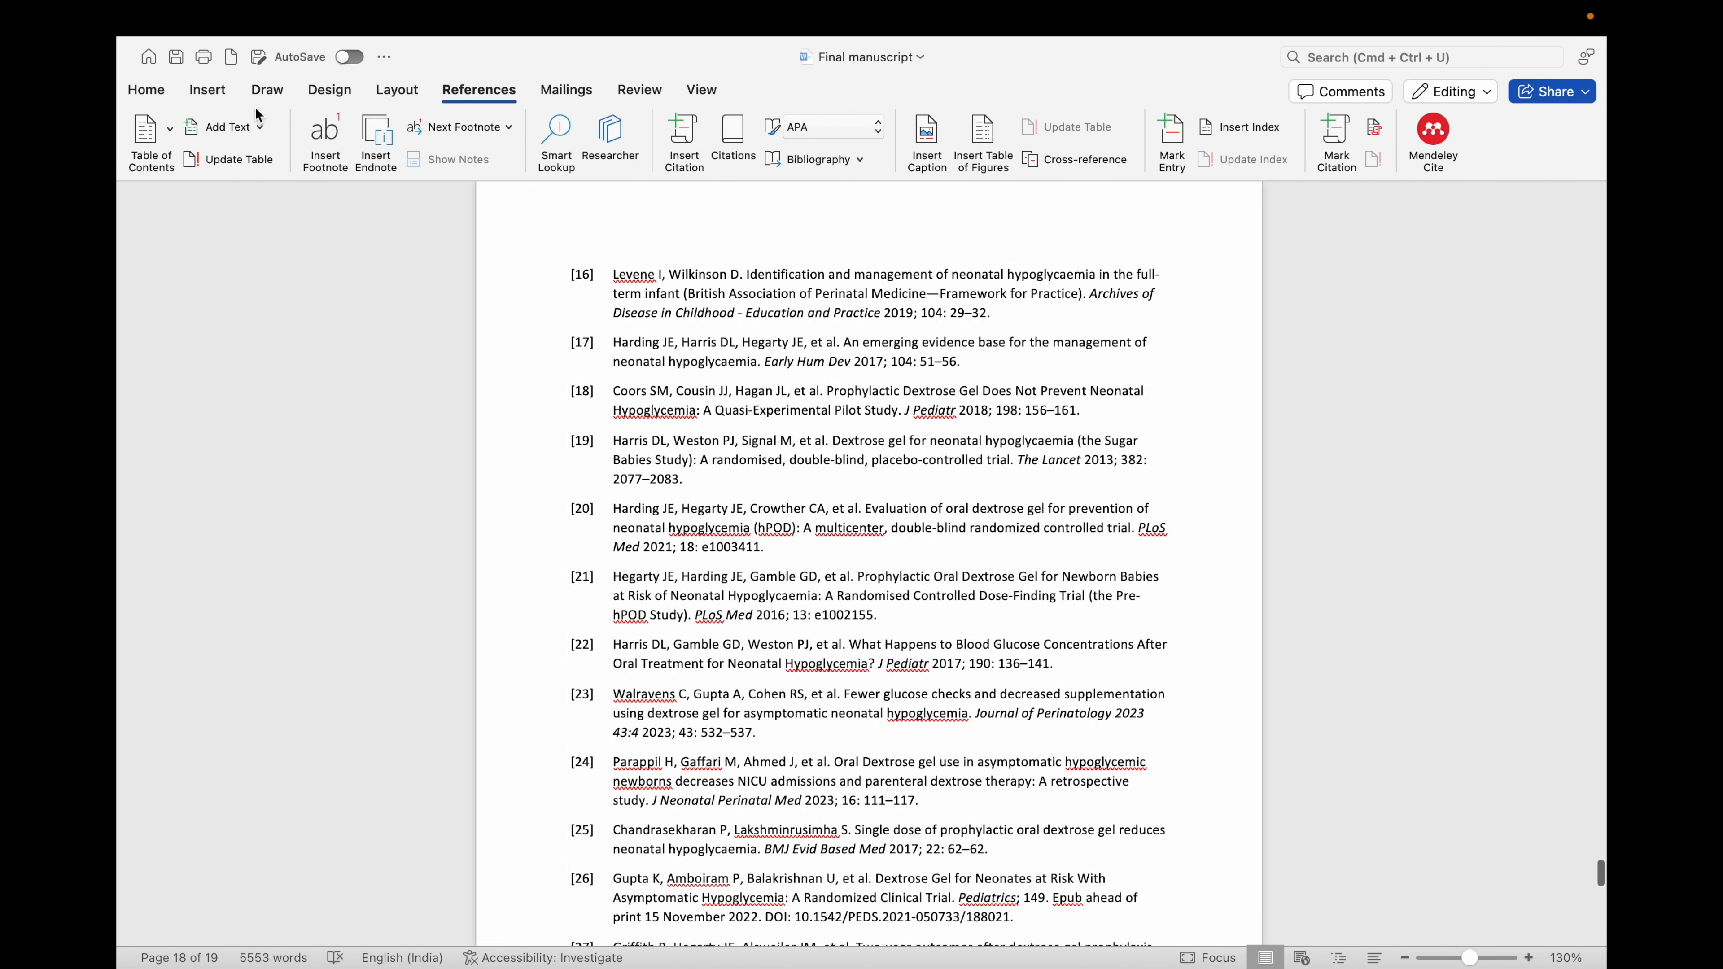
- Reopen Mendeley Cite beside the manuscript, show the dextrose collection, and return to the Introduction
left_click(147, 90)
left_click(475, 90)
left_click_drag(1417, 224, 1445, 66)
left_click(1415, 226)
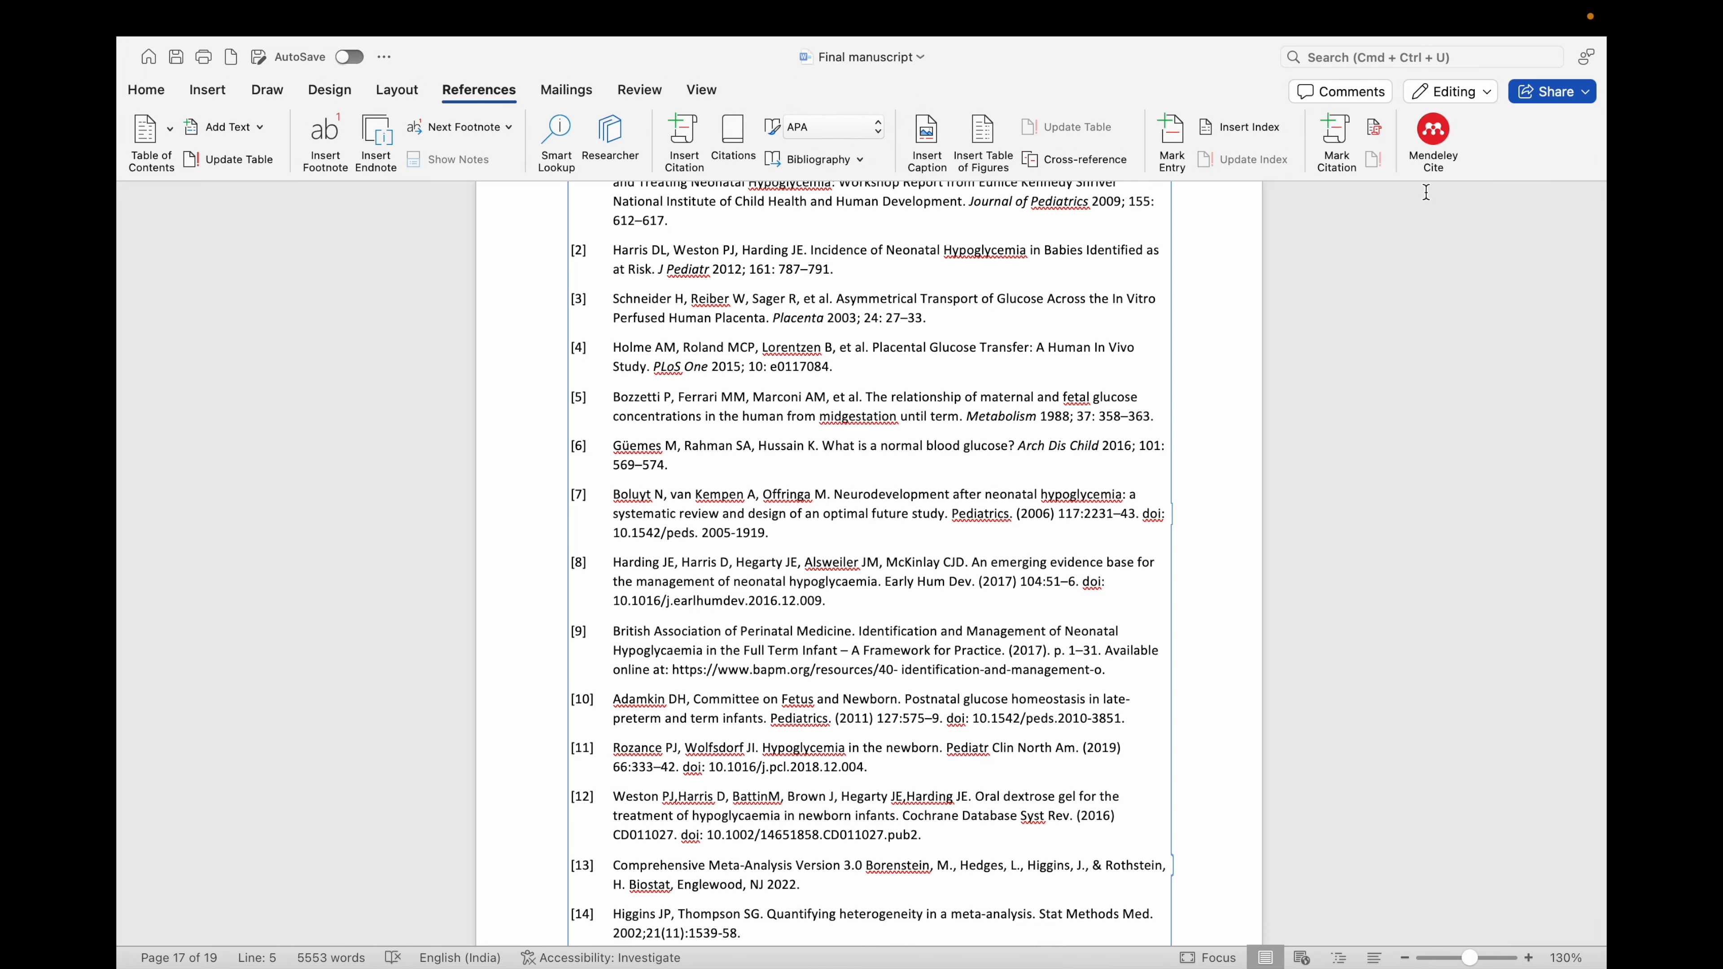
left_click(1437, 127)
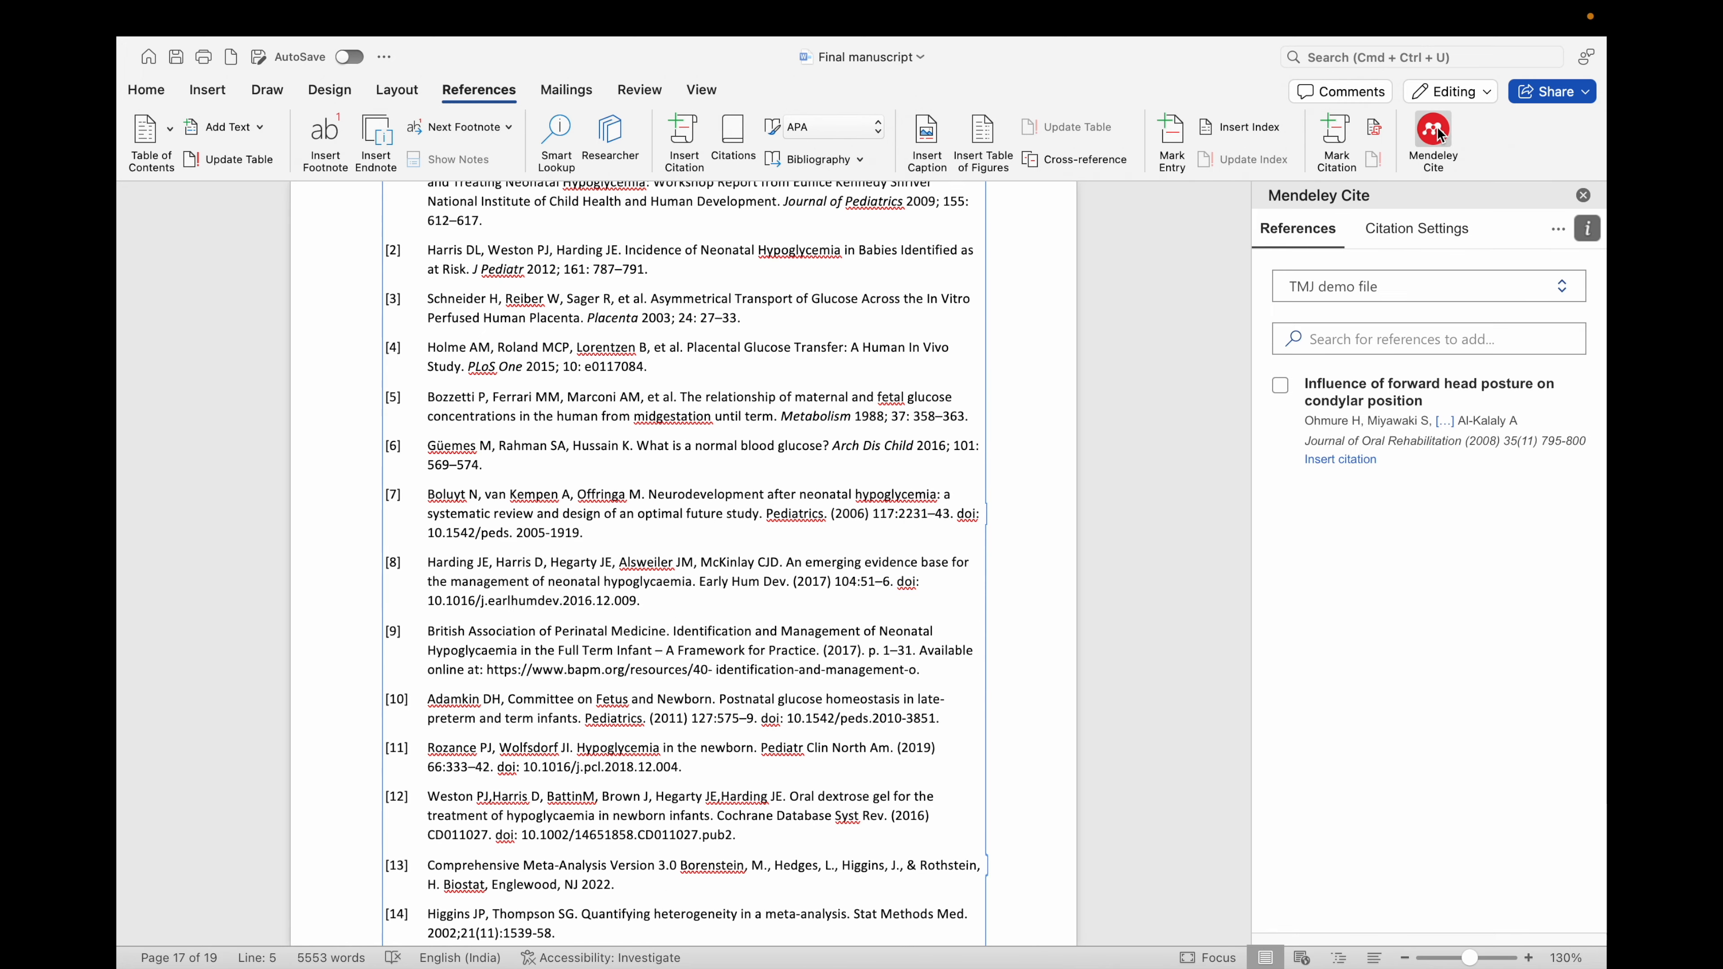
scroll(870, 602, "down", 15)
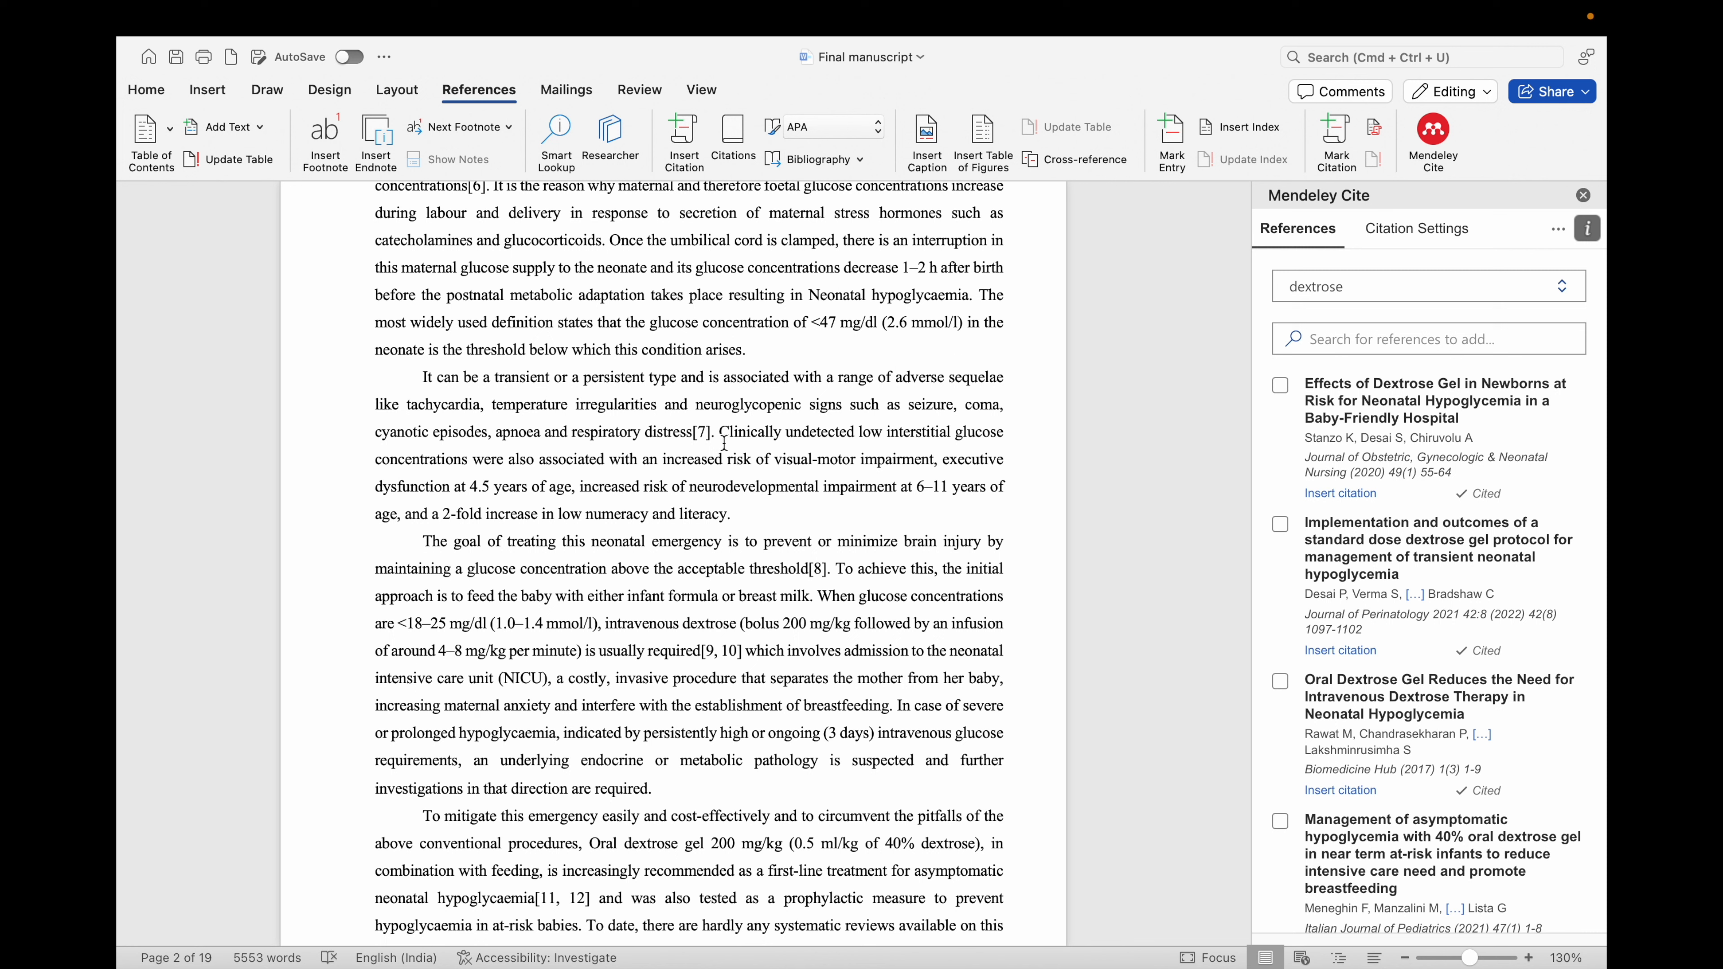
- Select the in-text citation [7] after "respiratory distress" to inspect its linked reference, then leave the citation
left_click(708, 431)
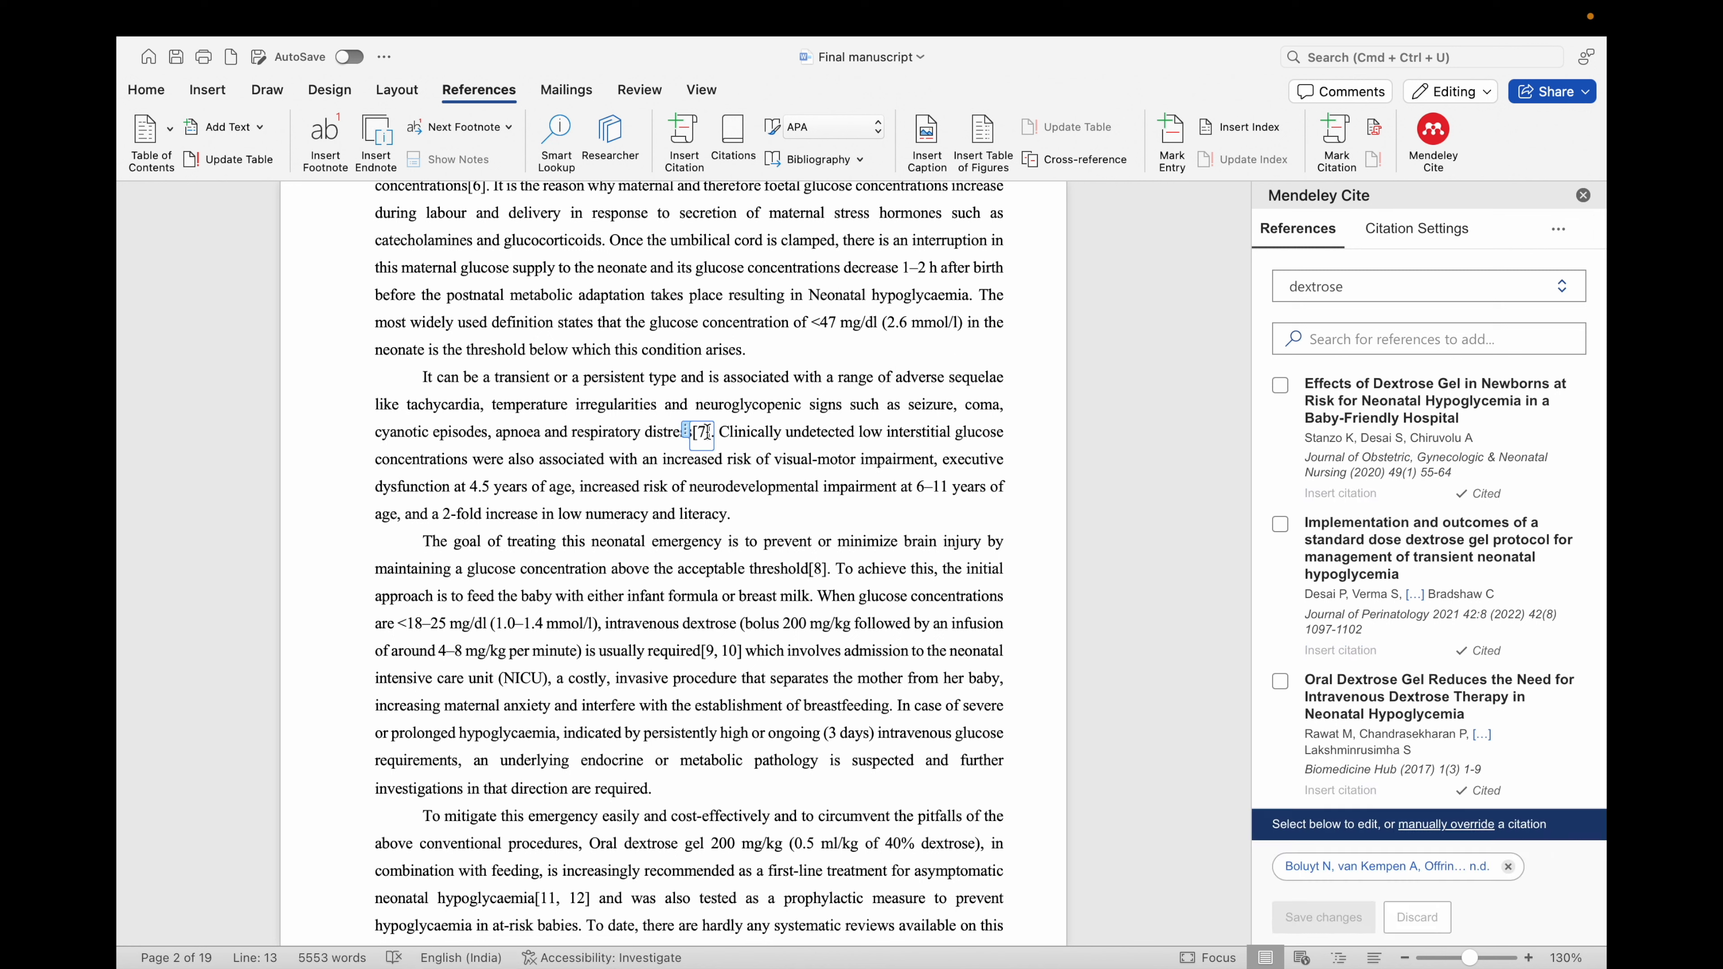
left_click(760, 518)
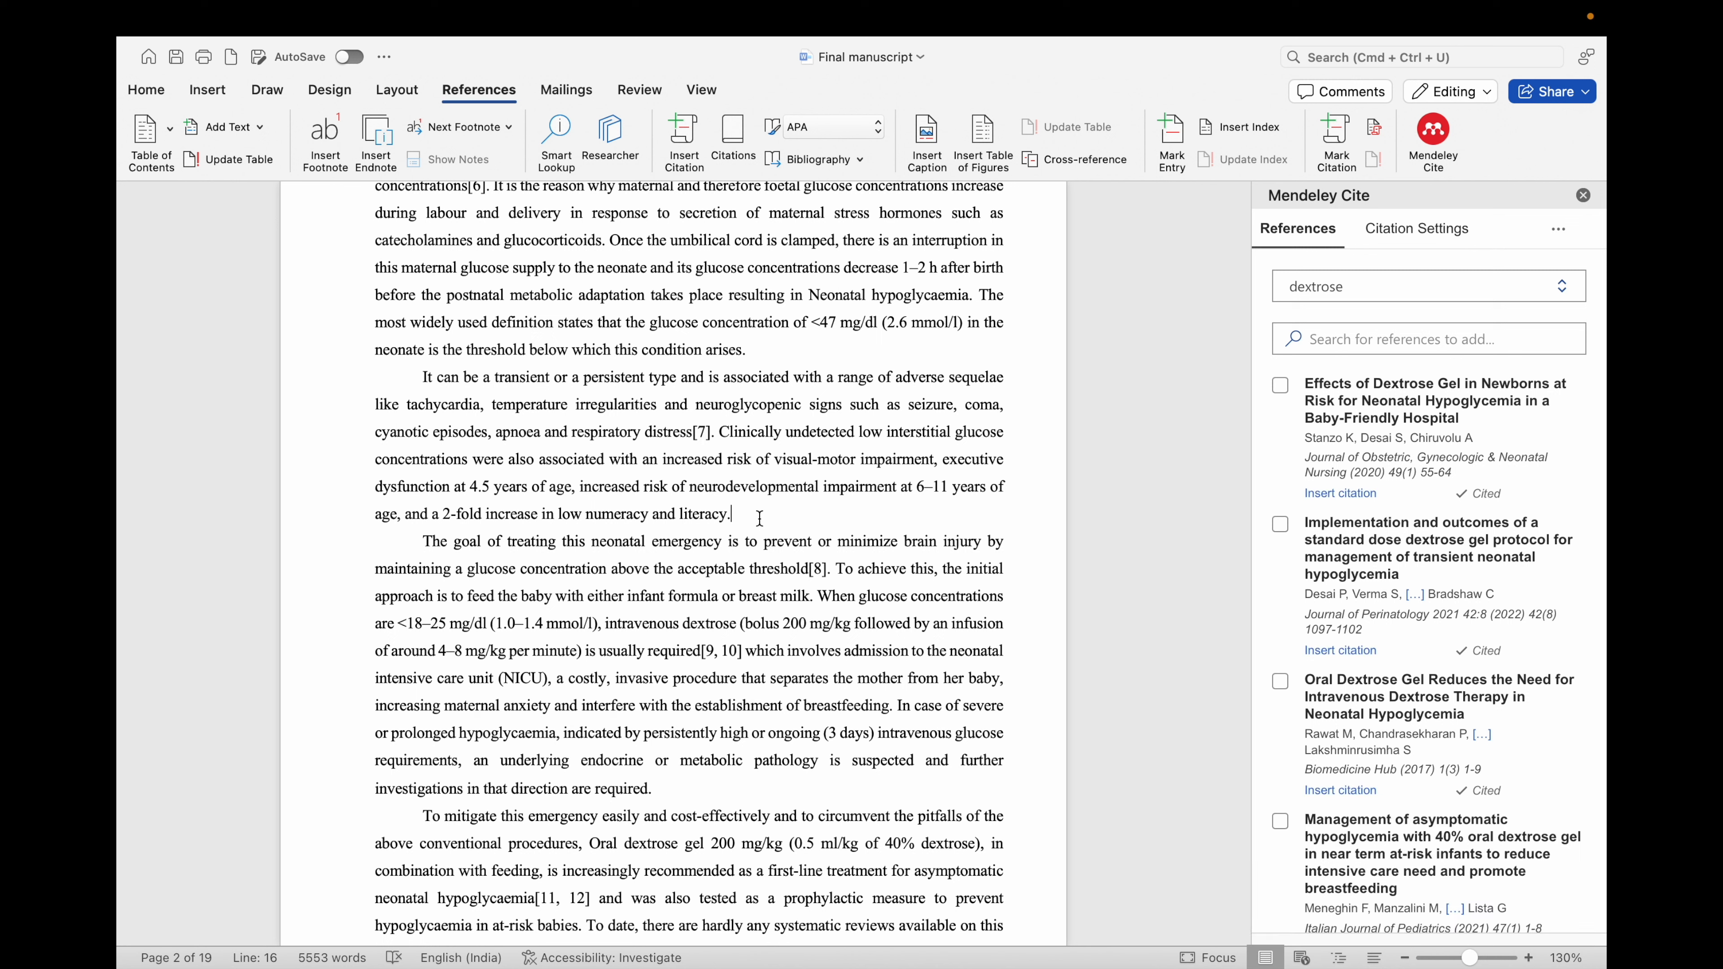
left_click(703, 433)
left_click(682, 432)
scroll(814, 555, "down", 1)
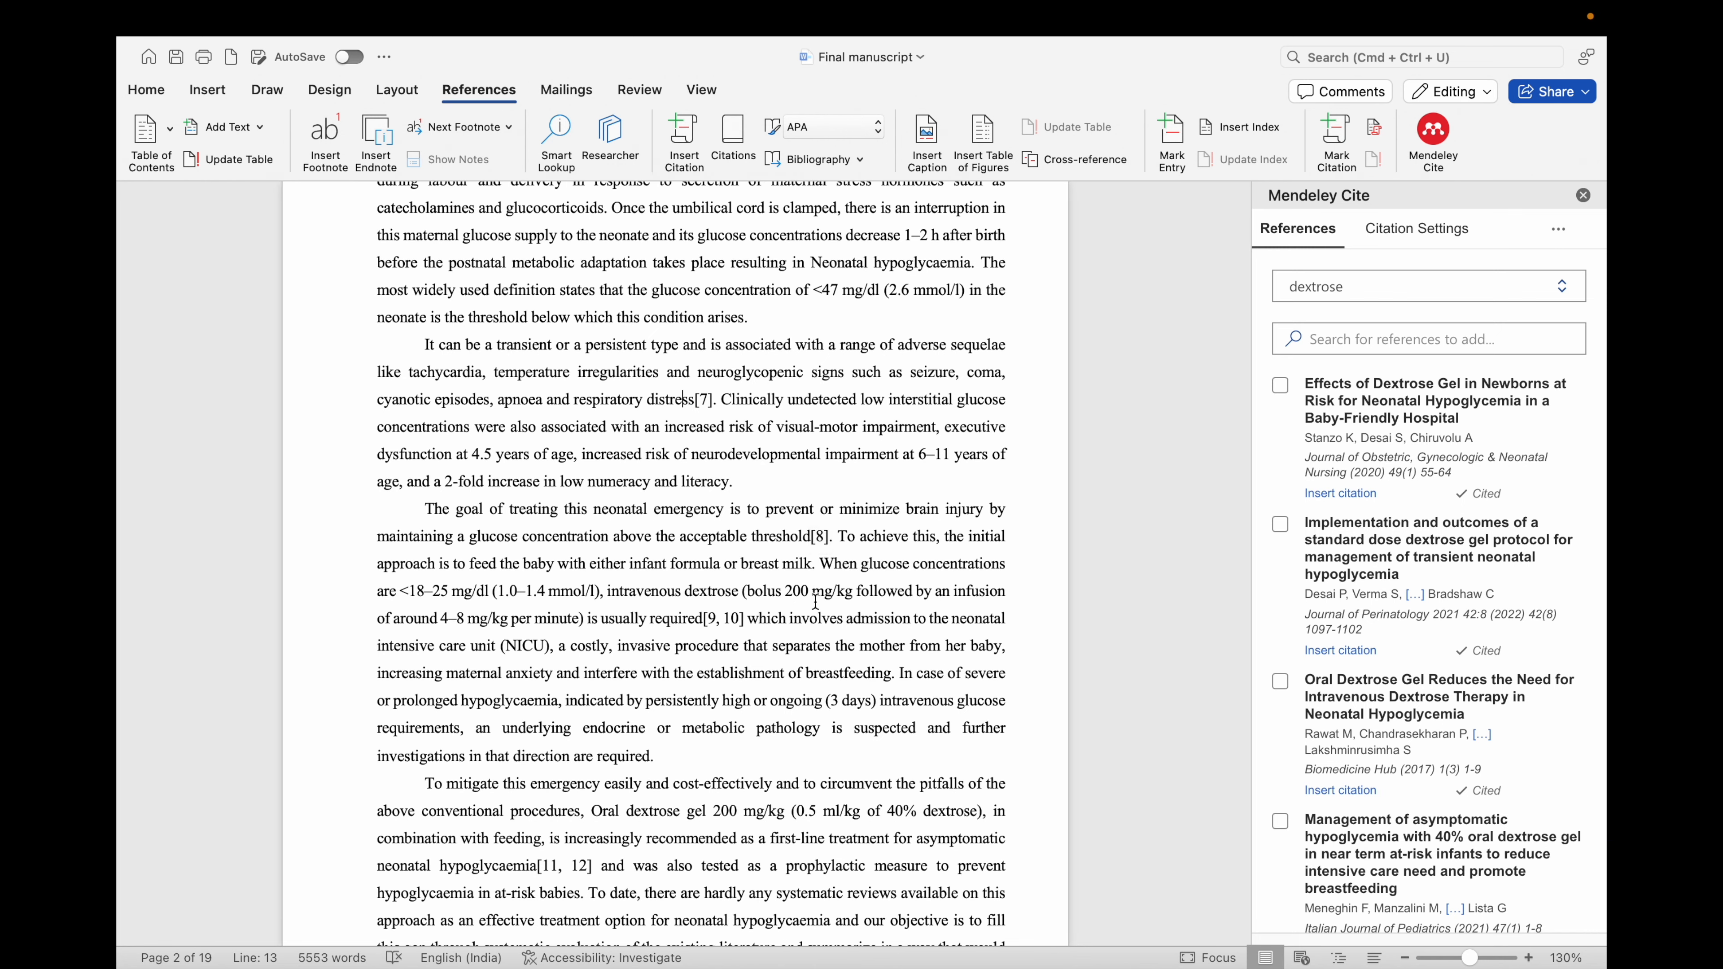
- Locate entry [7] in the reference list at the manuscript's end and highlight its full text
scroll(815, 601, "down", 20)
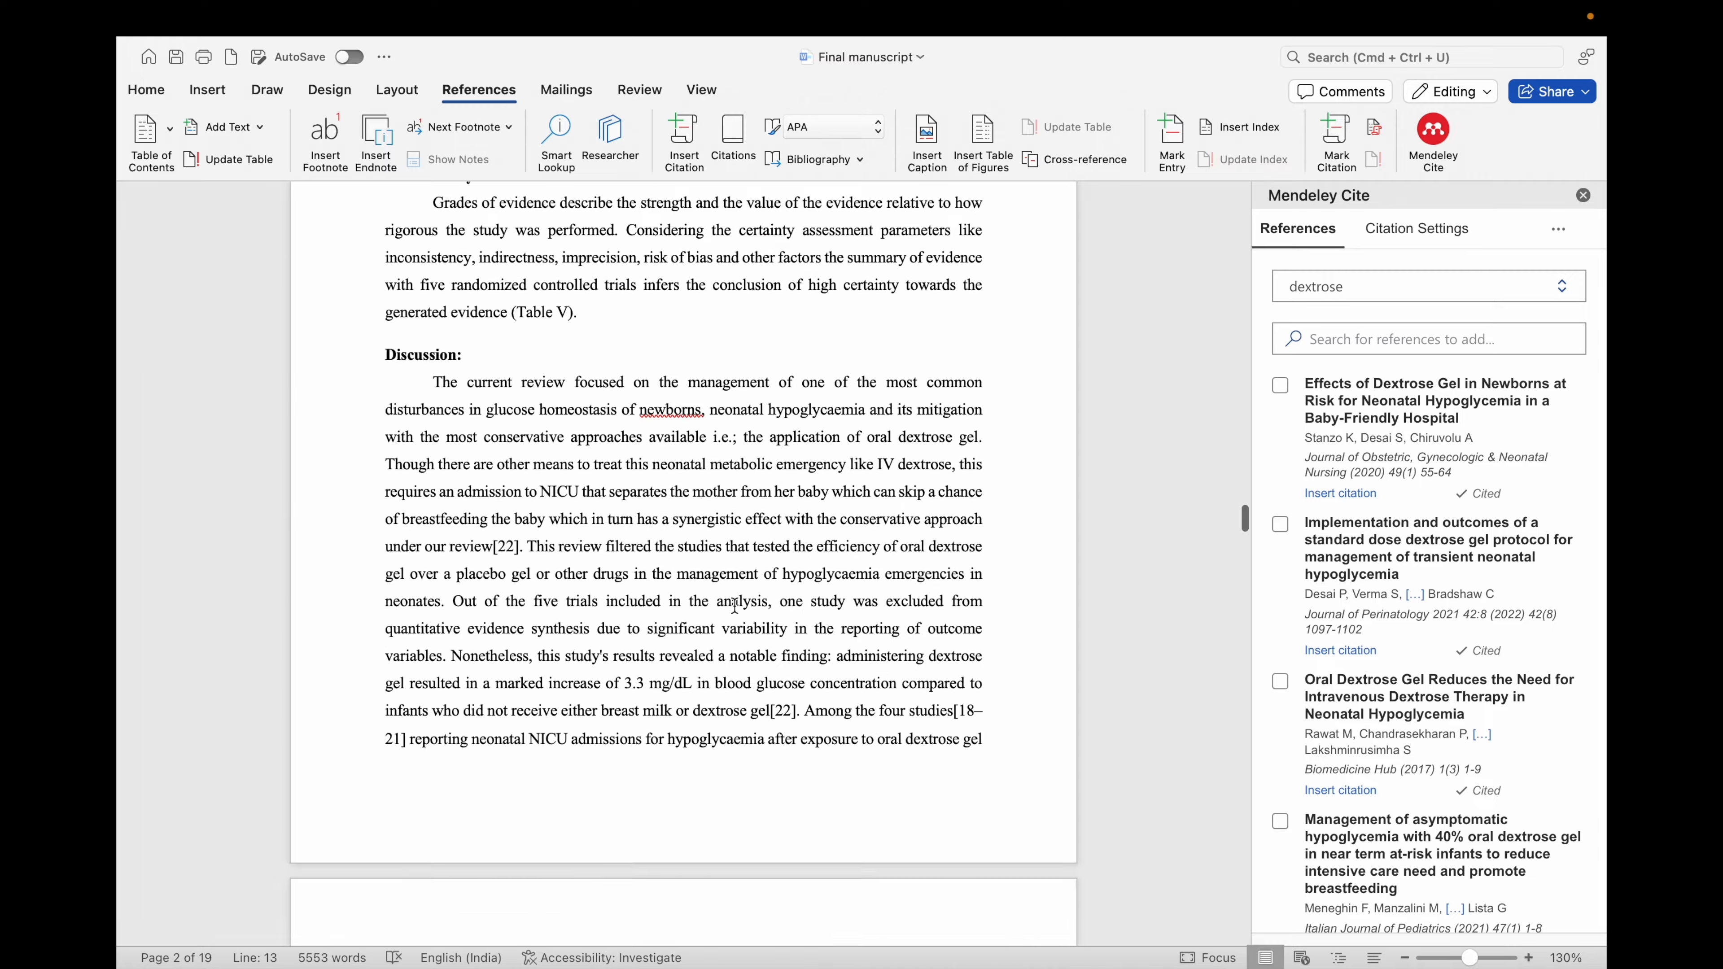
scroll(735, 607, "down", 20)
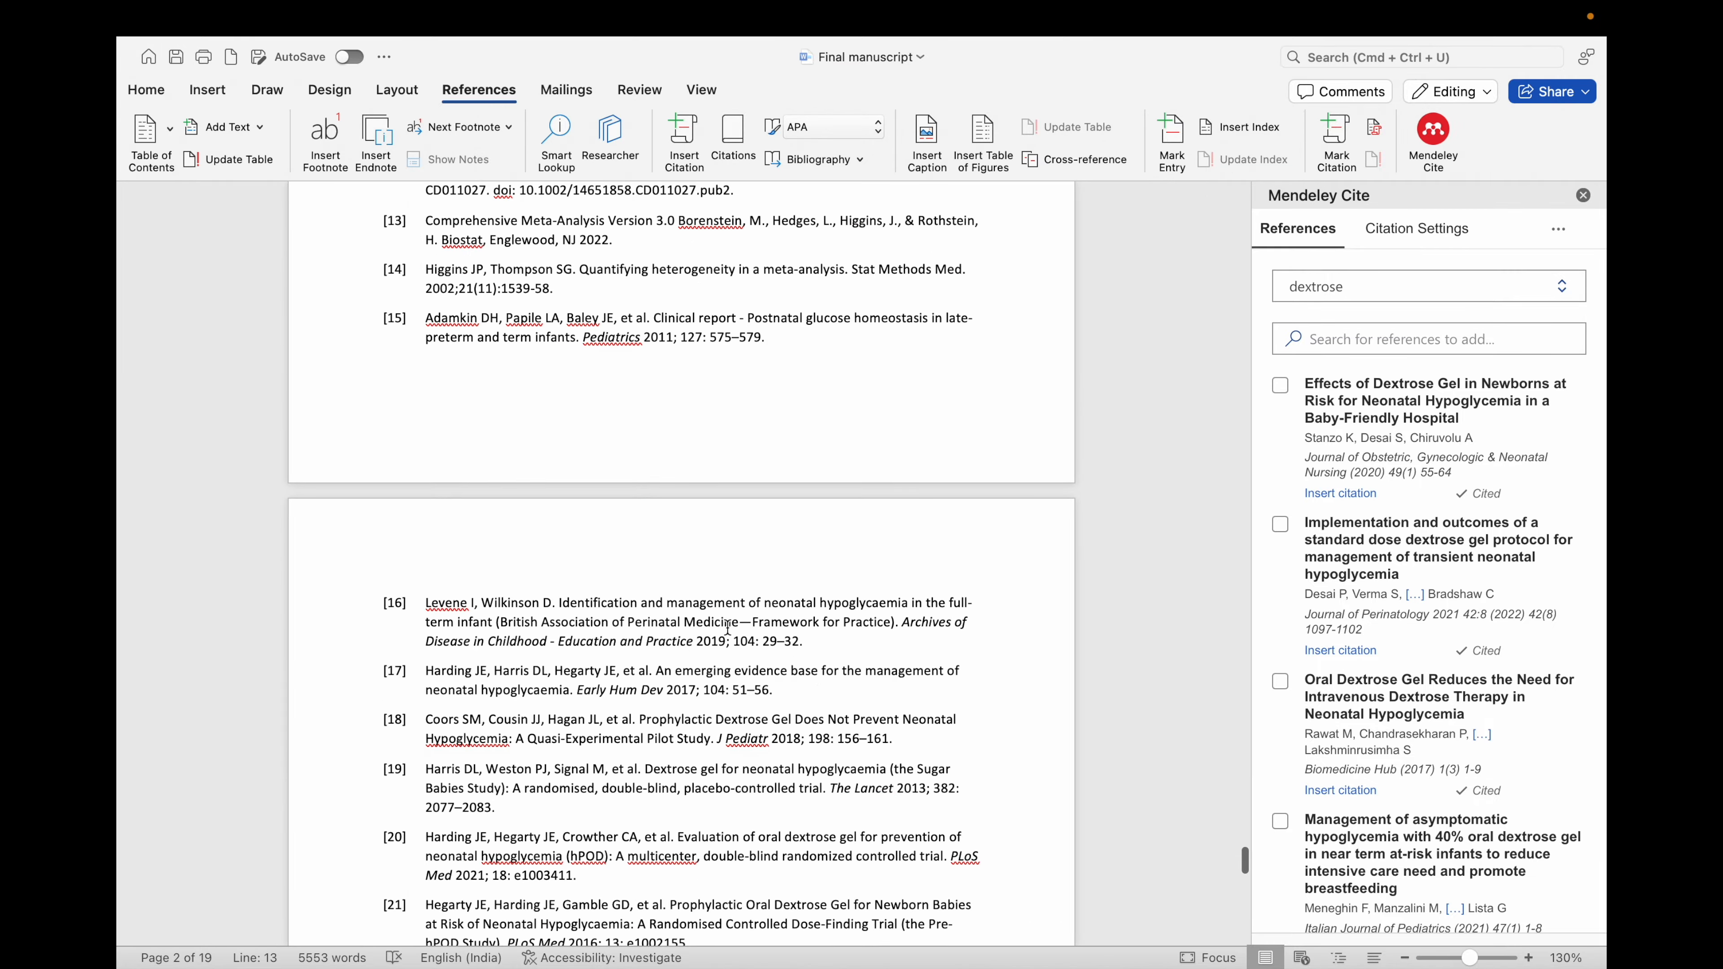
left_click(727, 628)
scroll(620, 316, "up", 10)
left_click_drag(644, 308, 527, 307)
scroll(615, 526, "up", 5)
left_click_drag(615, 507, 429, 467)
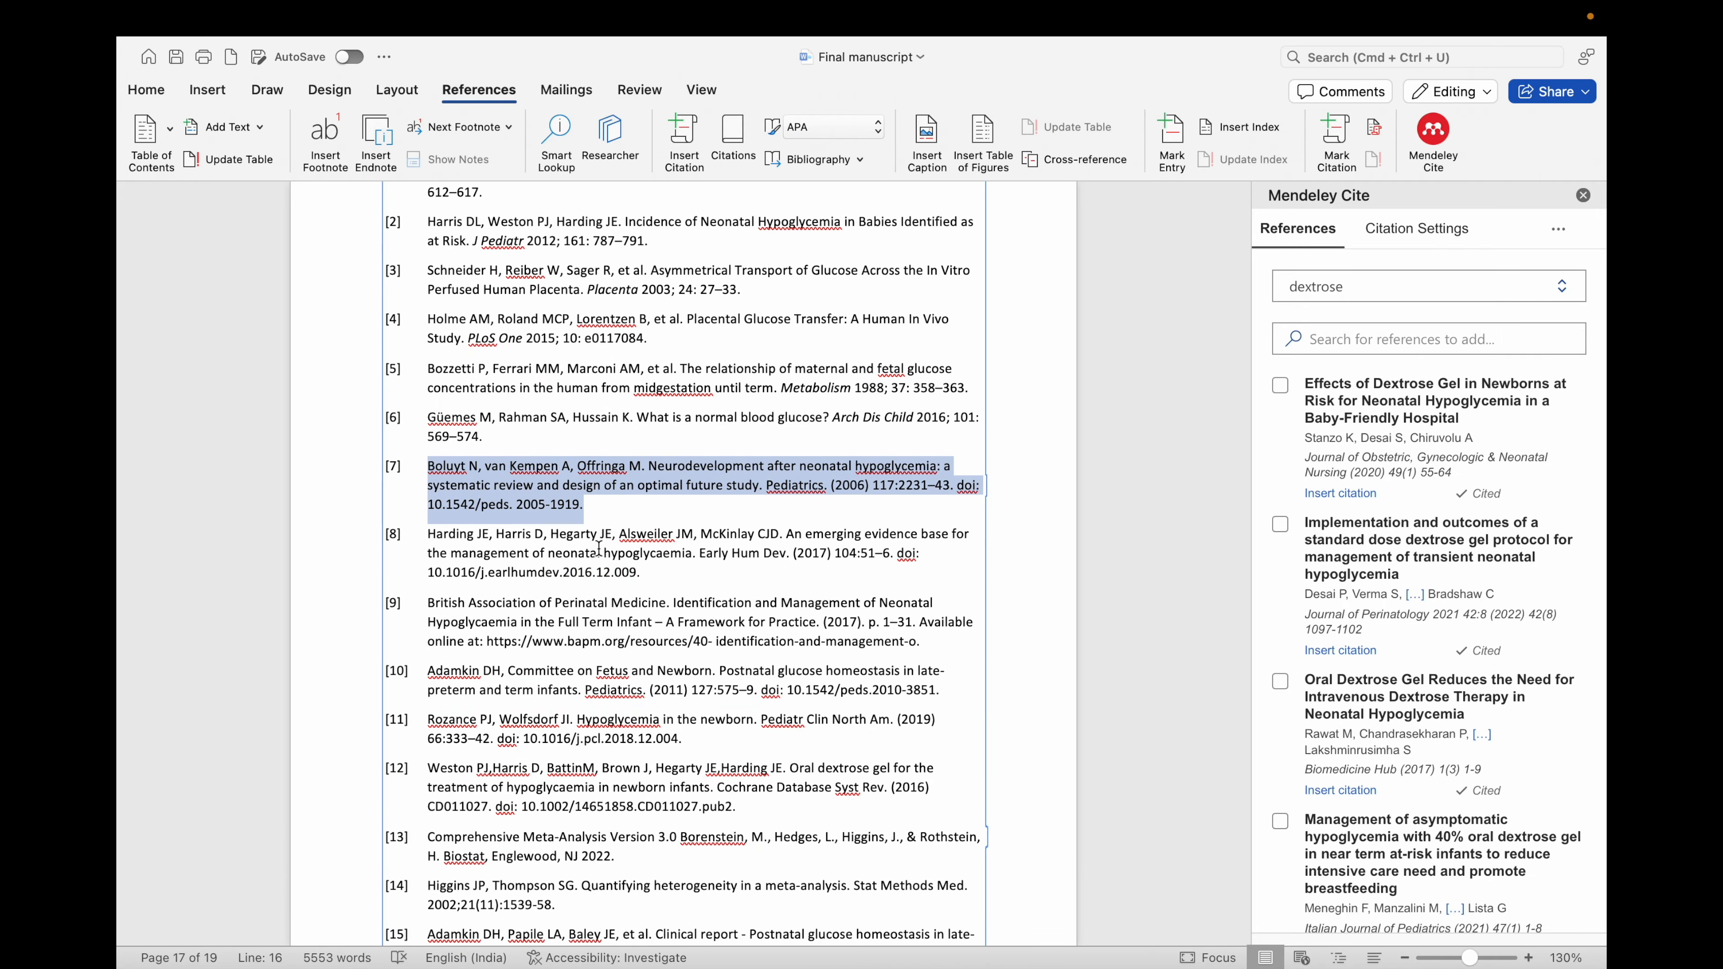
- Delete the in-text citation [7] after "respiratory distress" in the Introduction
scroll(623, 621, "up", 15)
scroll(623, 621, "up", 20)
scroll(624, 622, "down", 10)
scroll(623, 621, "down", 5)
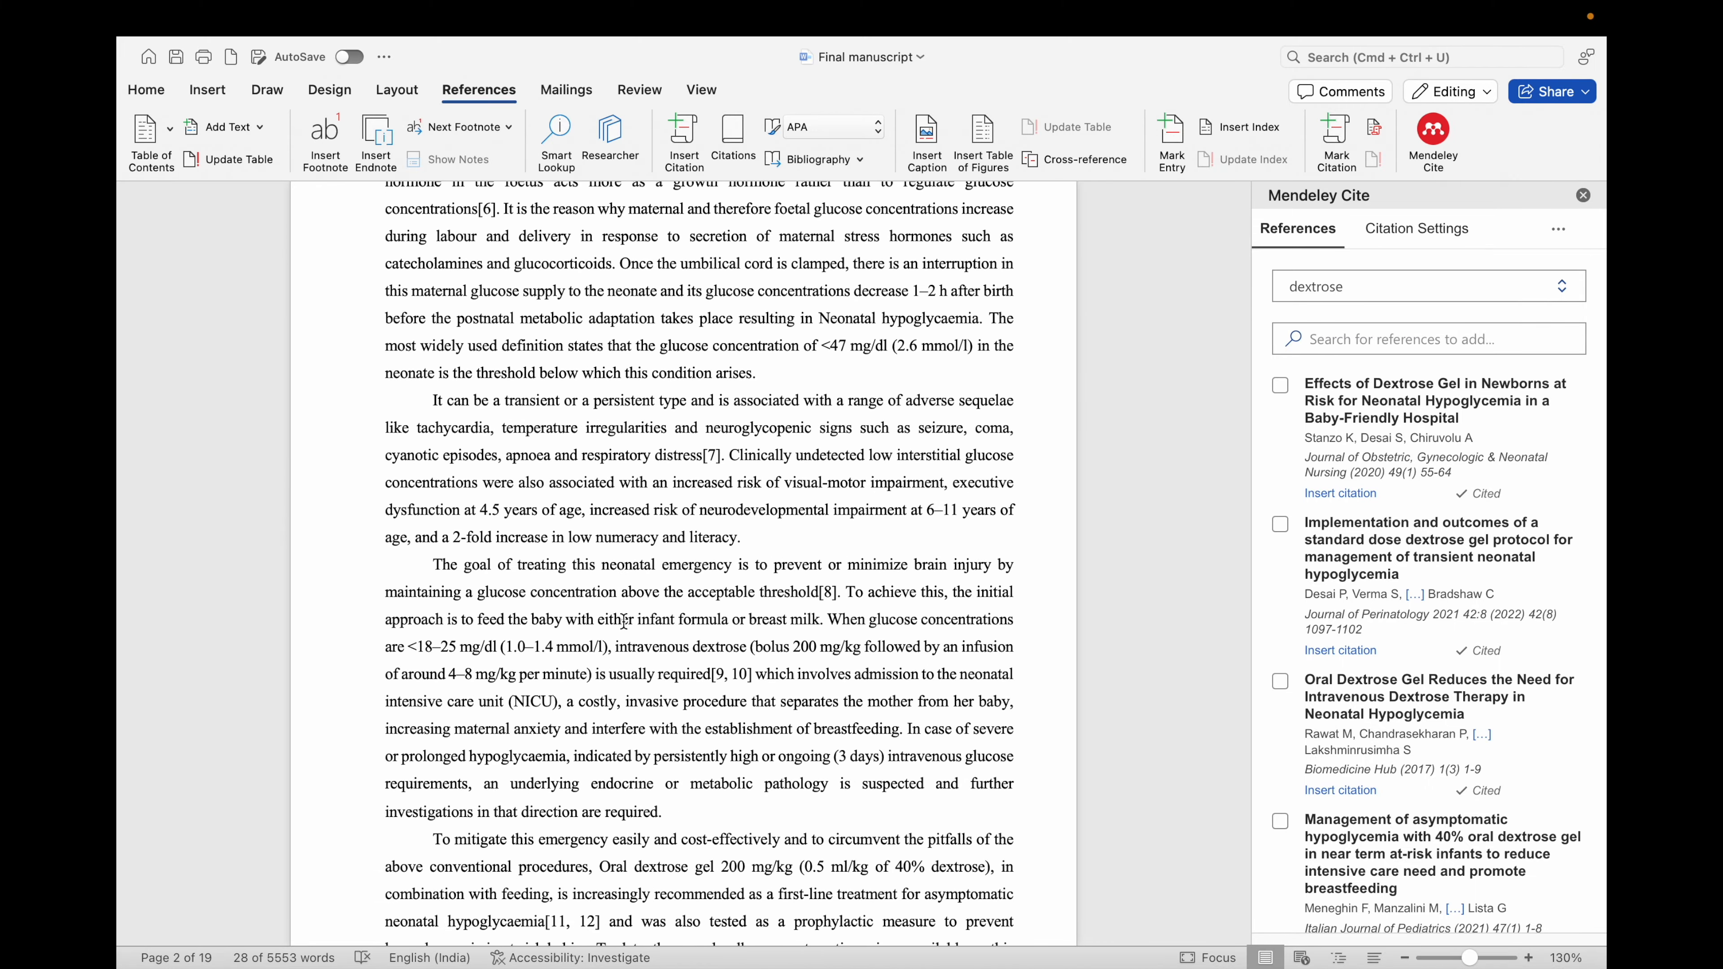
scroll(623, 621, "up", 5)
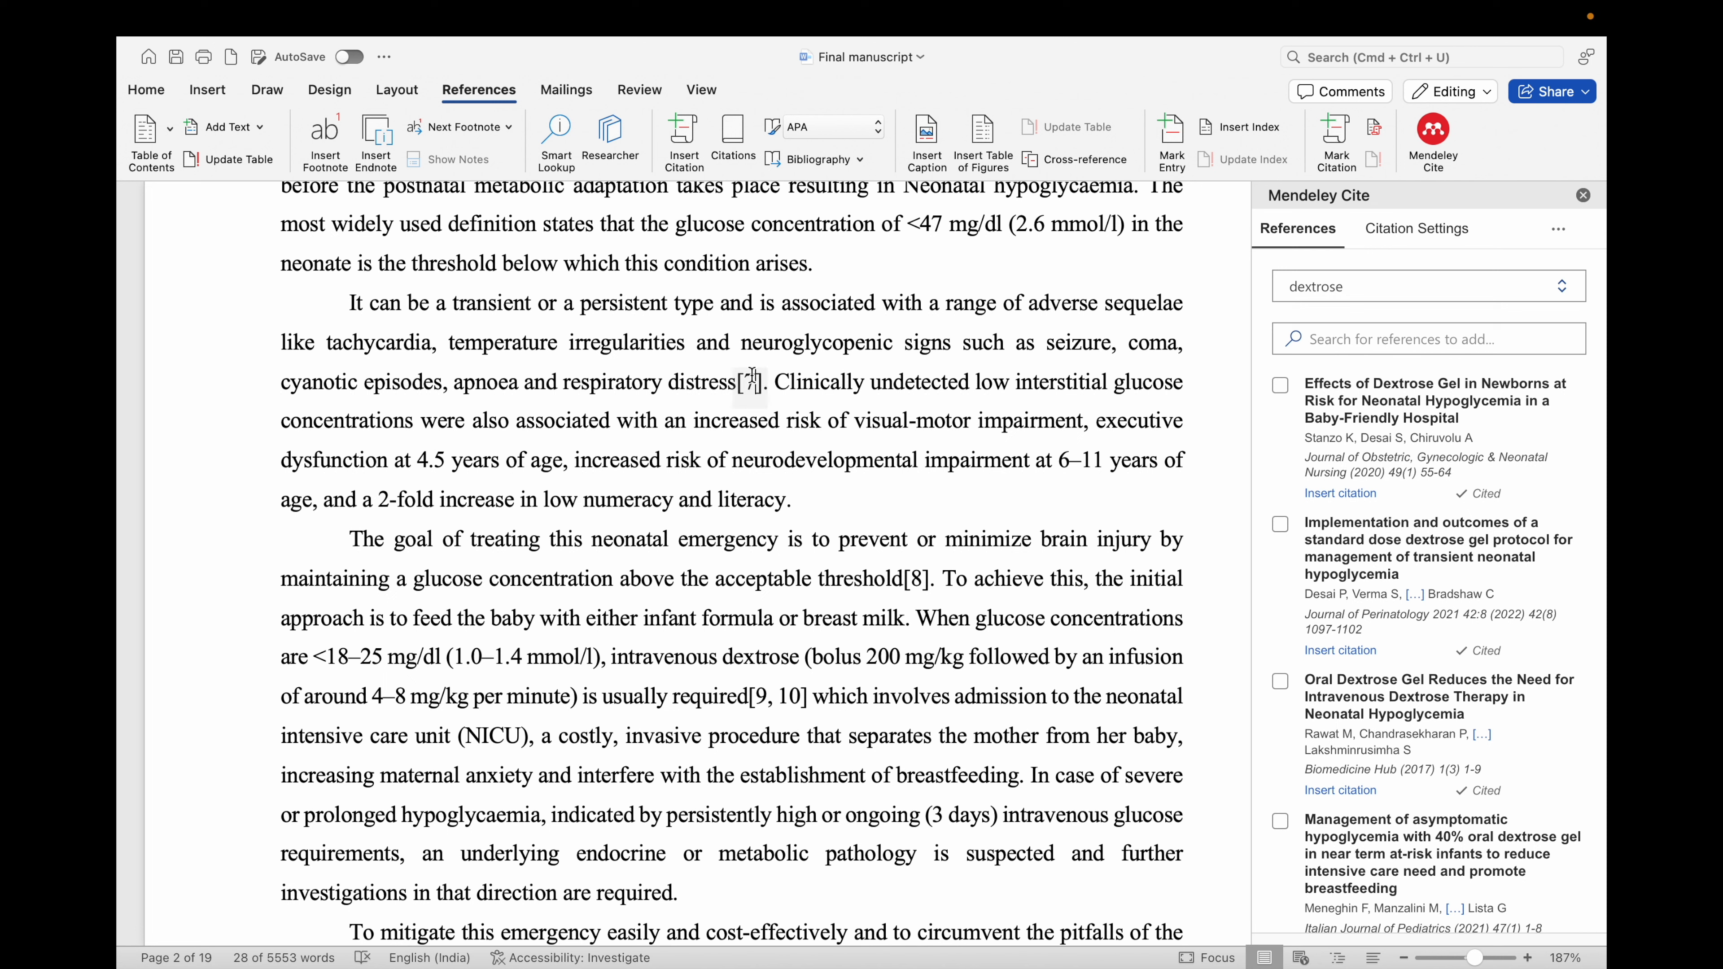
left_click(751, 375)
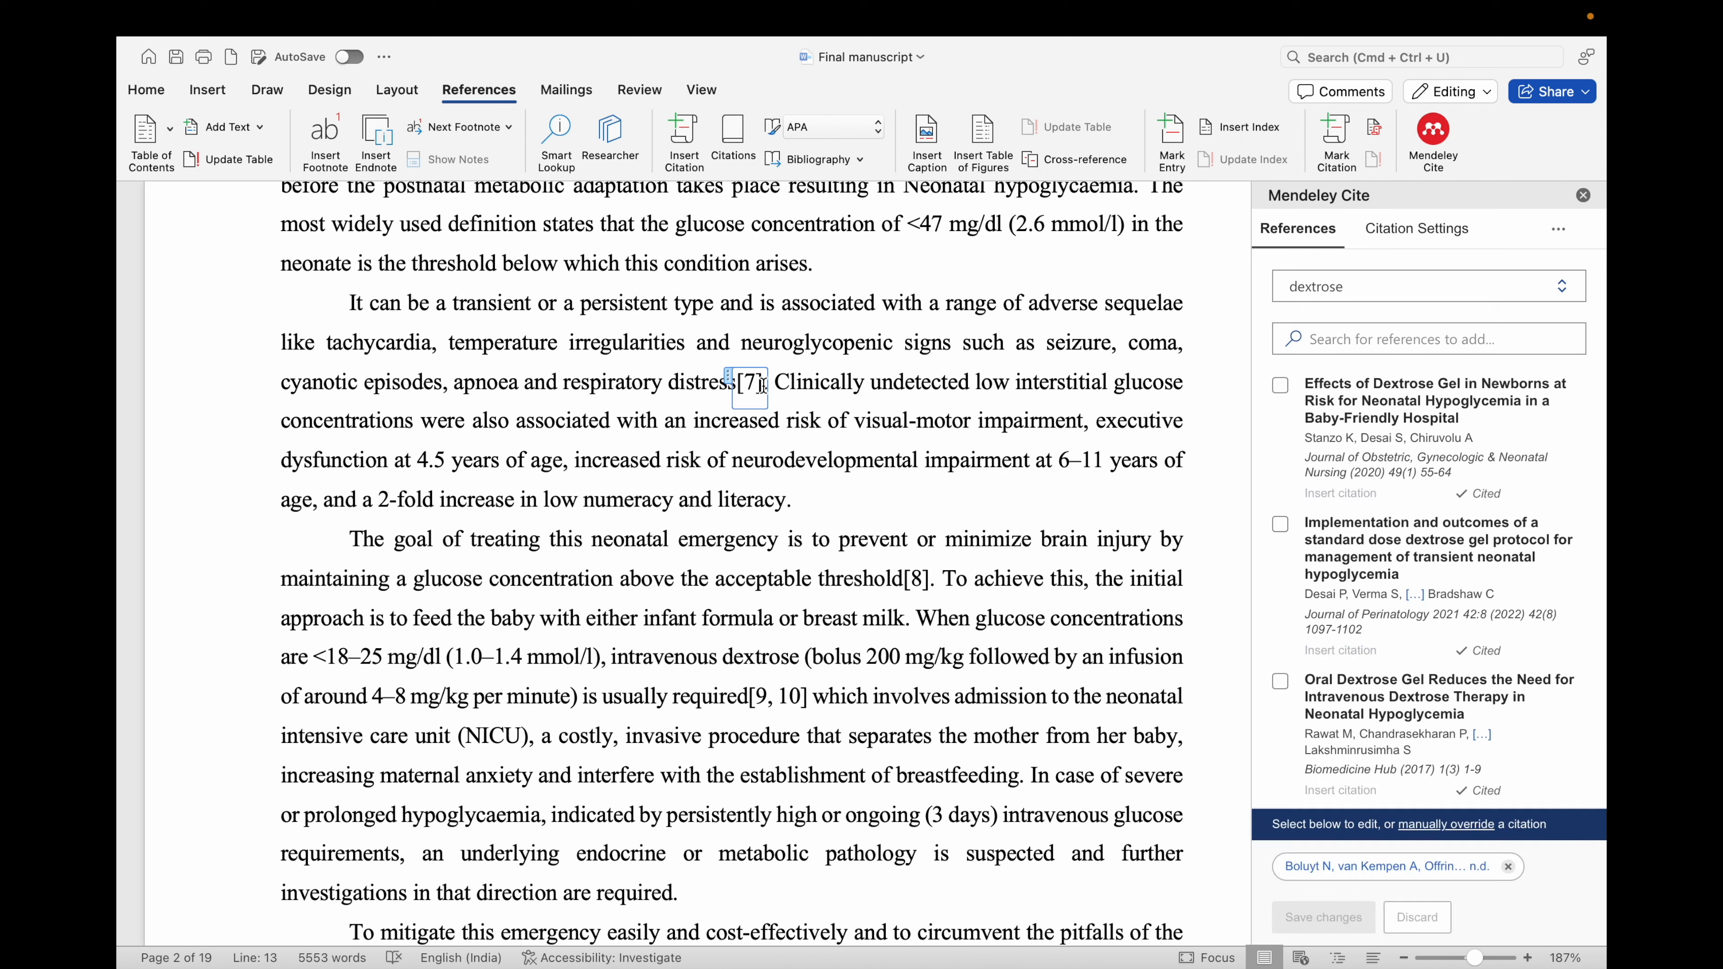
left_click(729, 377)
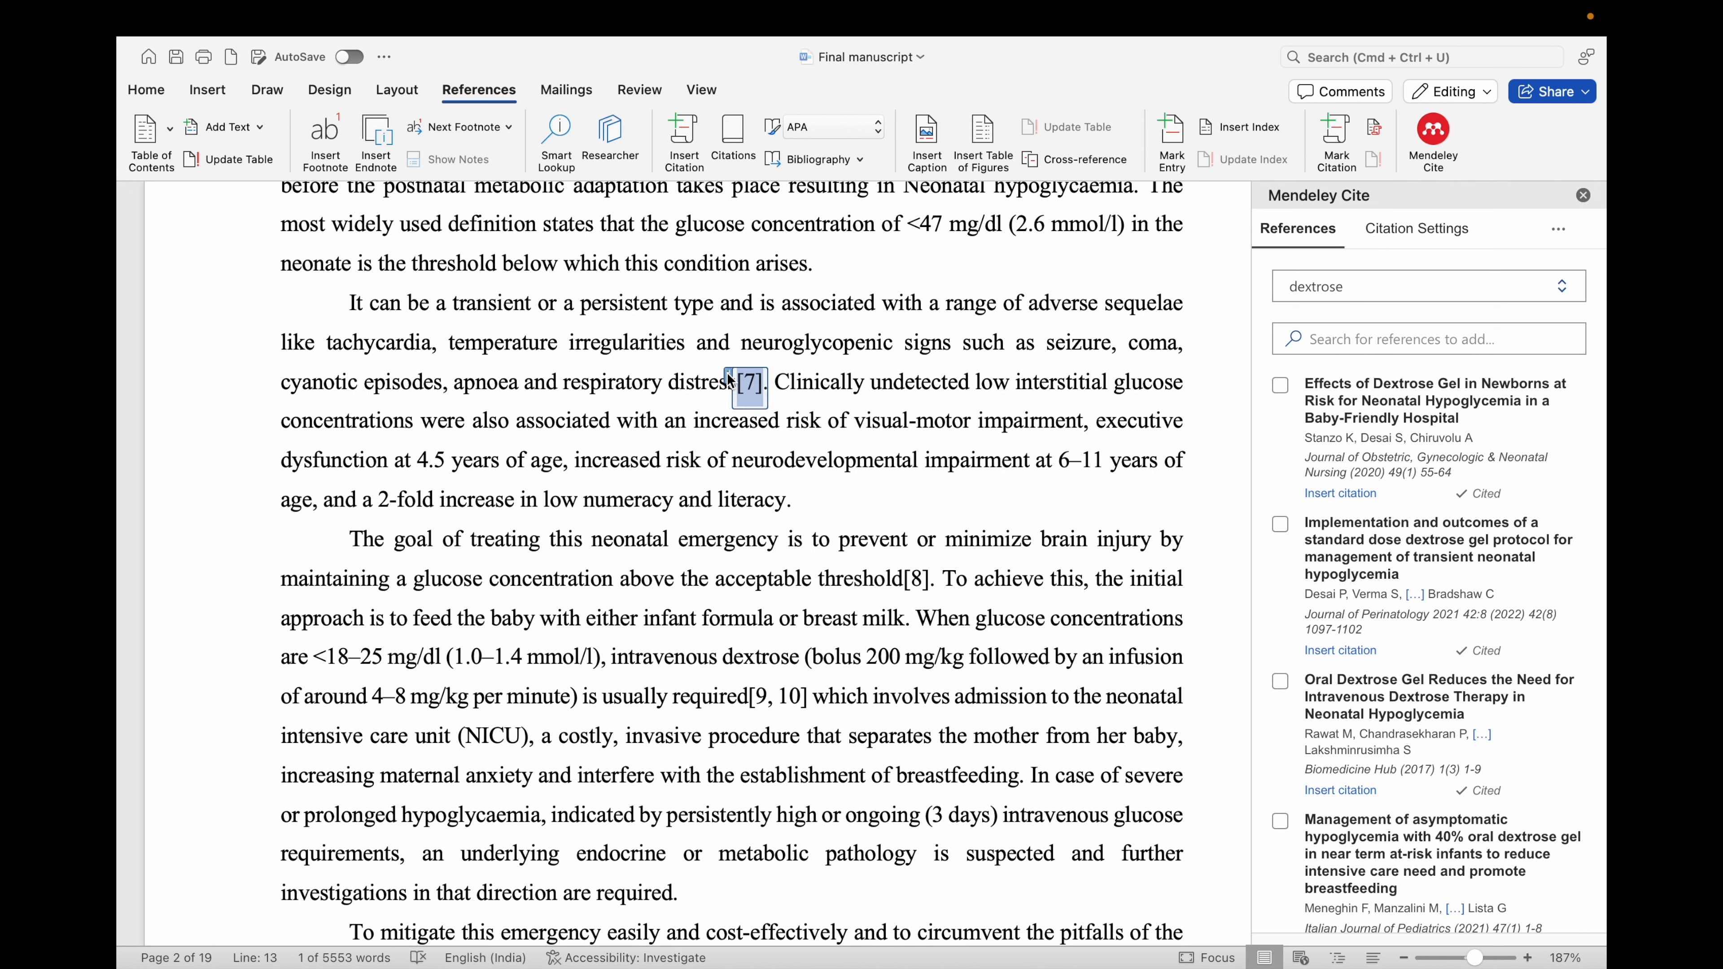
key("BackSpace")
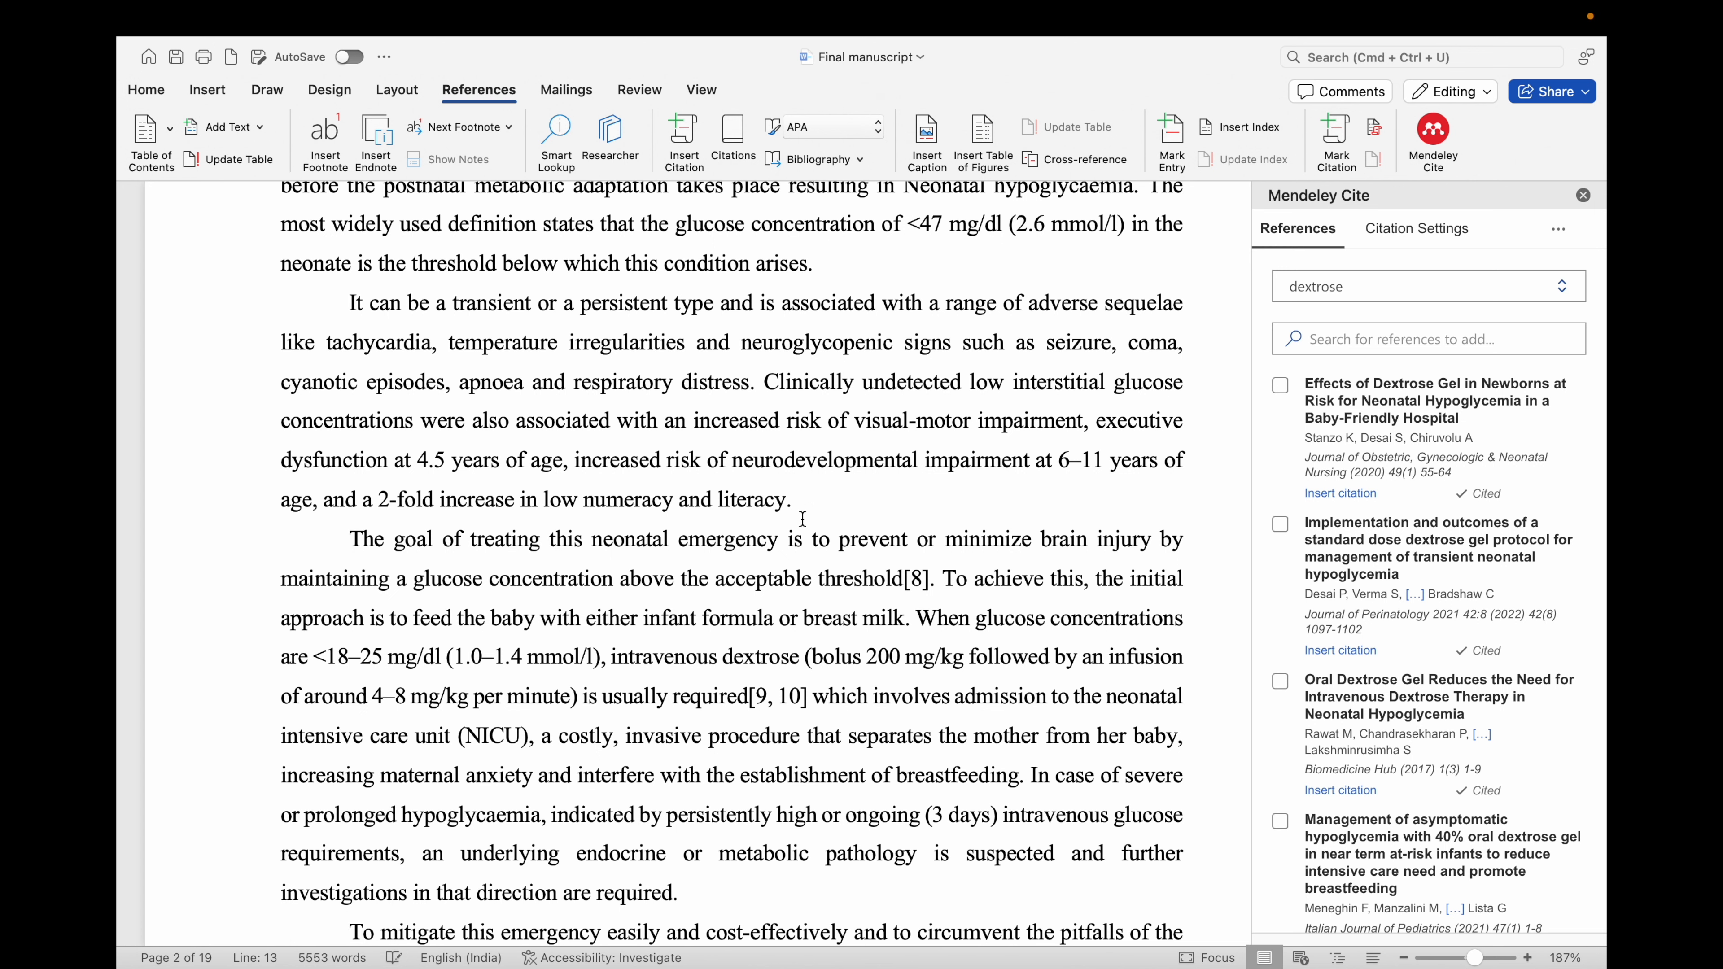
scroll(824, 532, "down", 1)
left_click(820, 487)
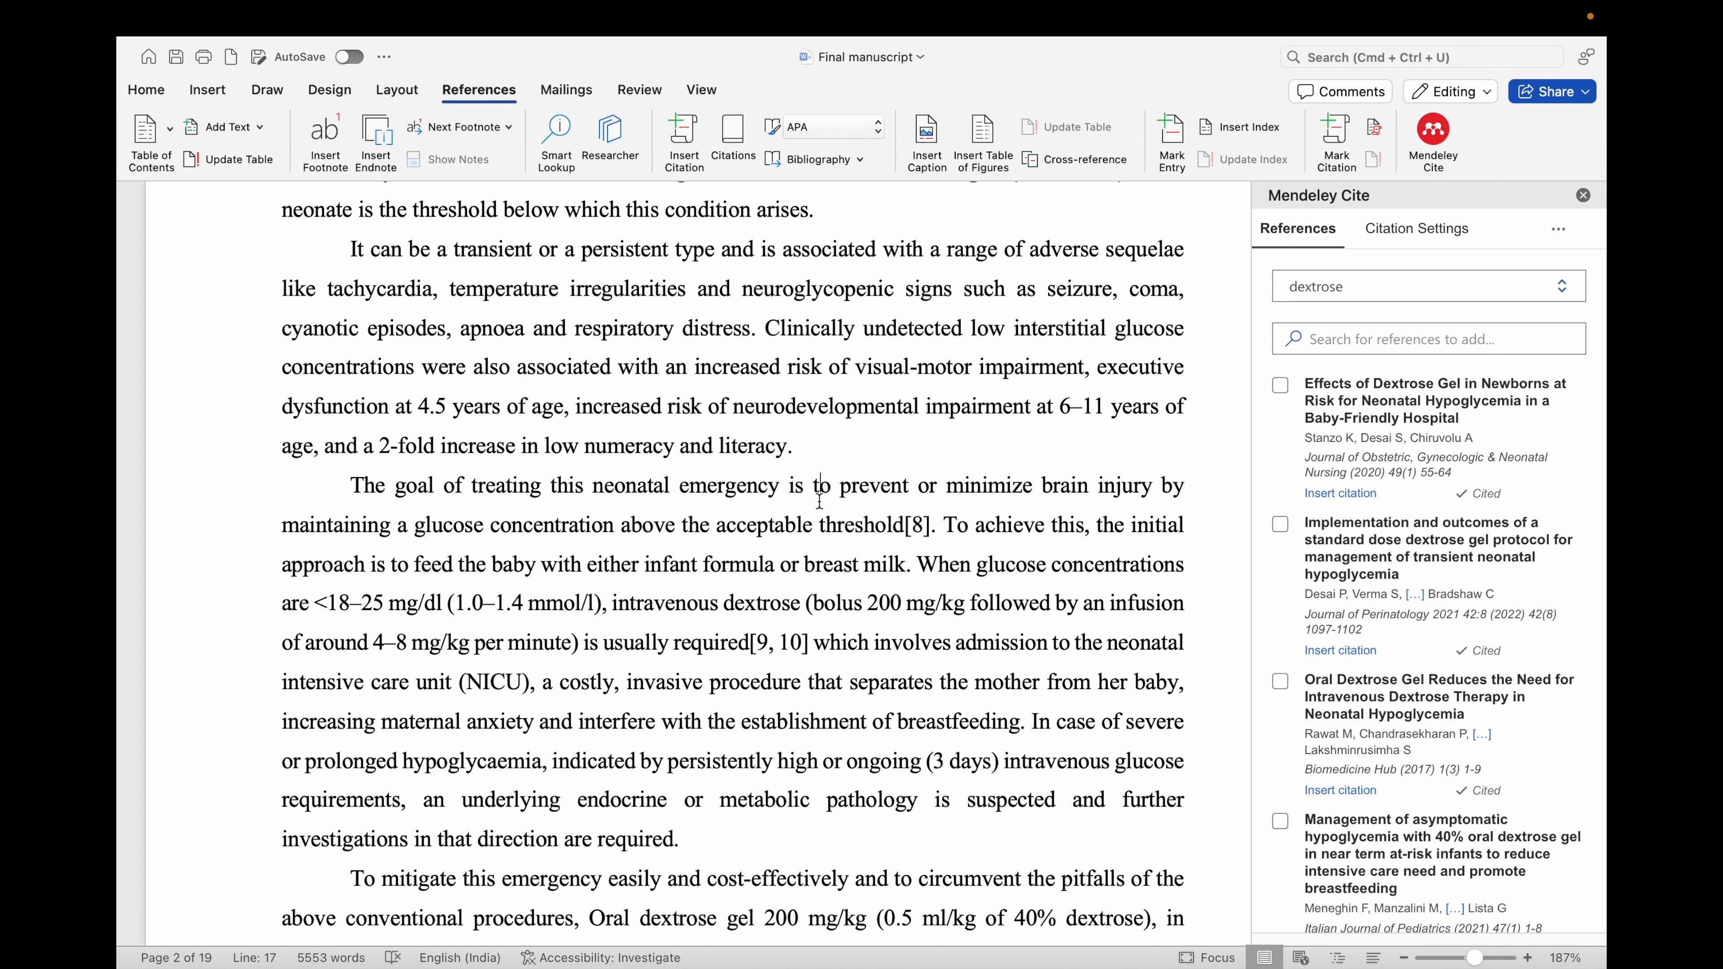
- Check the numbering of the citation after "acceptable threshold" and highlight entry [7] in the reference list for comparison
left_click(923, 524)
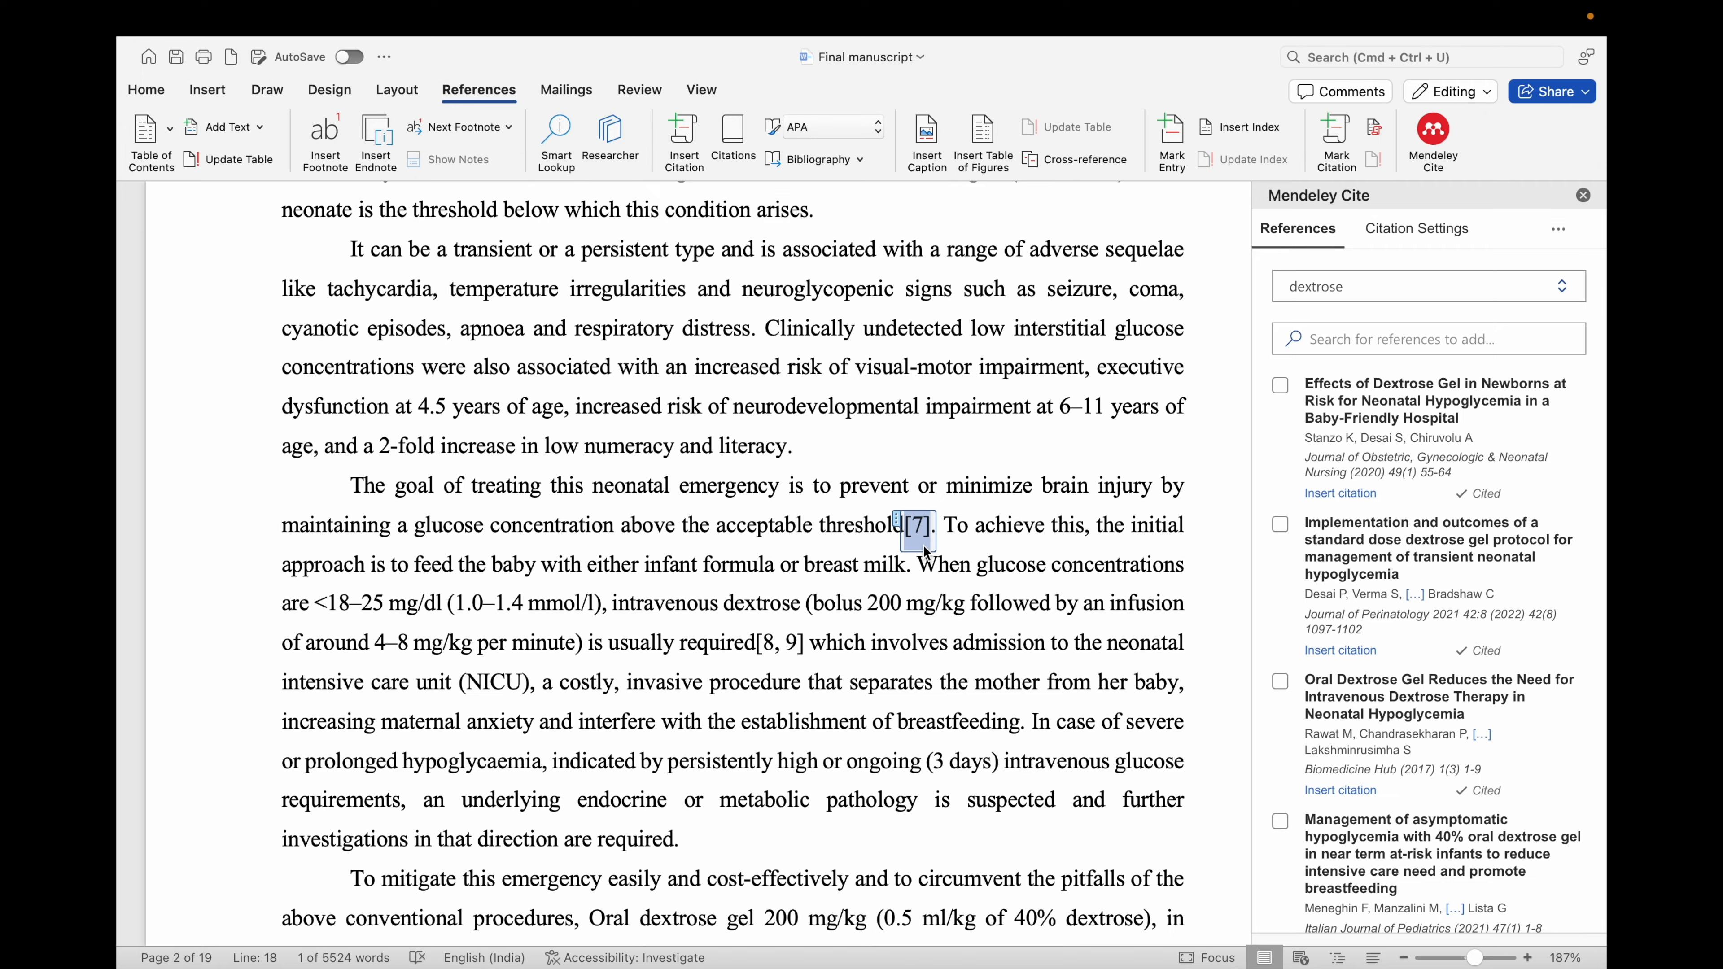
scroll(923, 544, "down", 1)
scroll(799, 619, "down", 20)
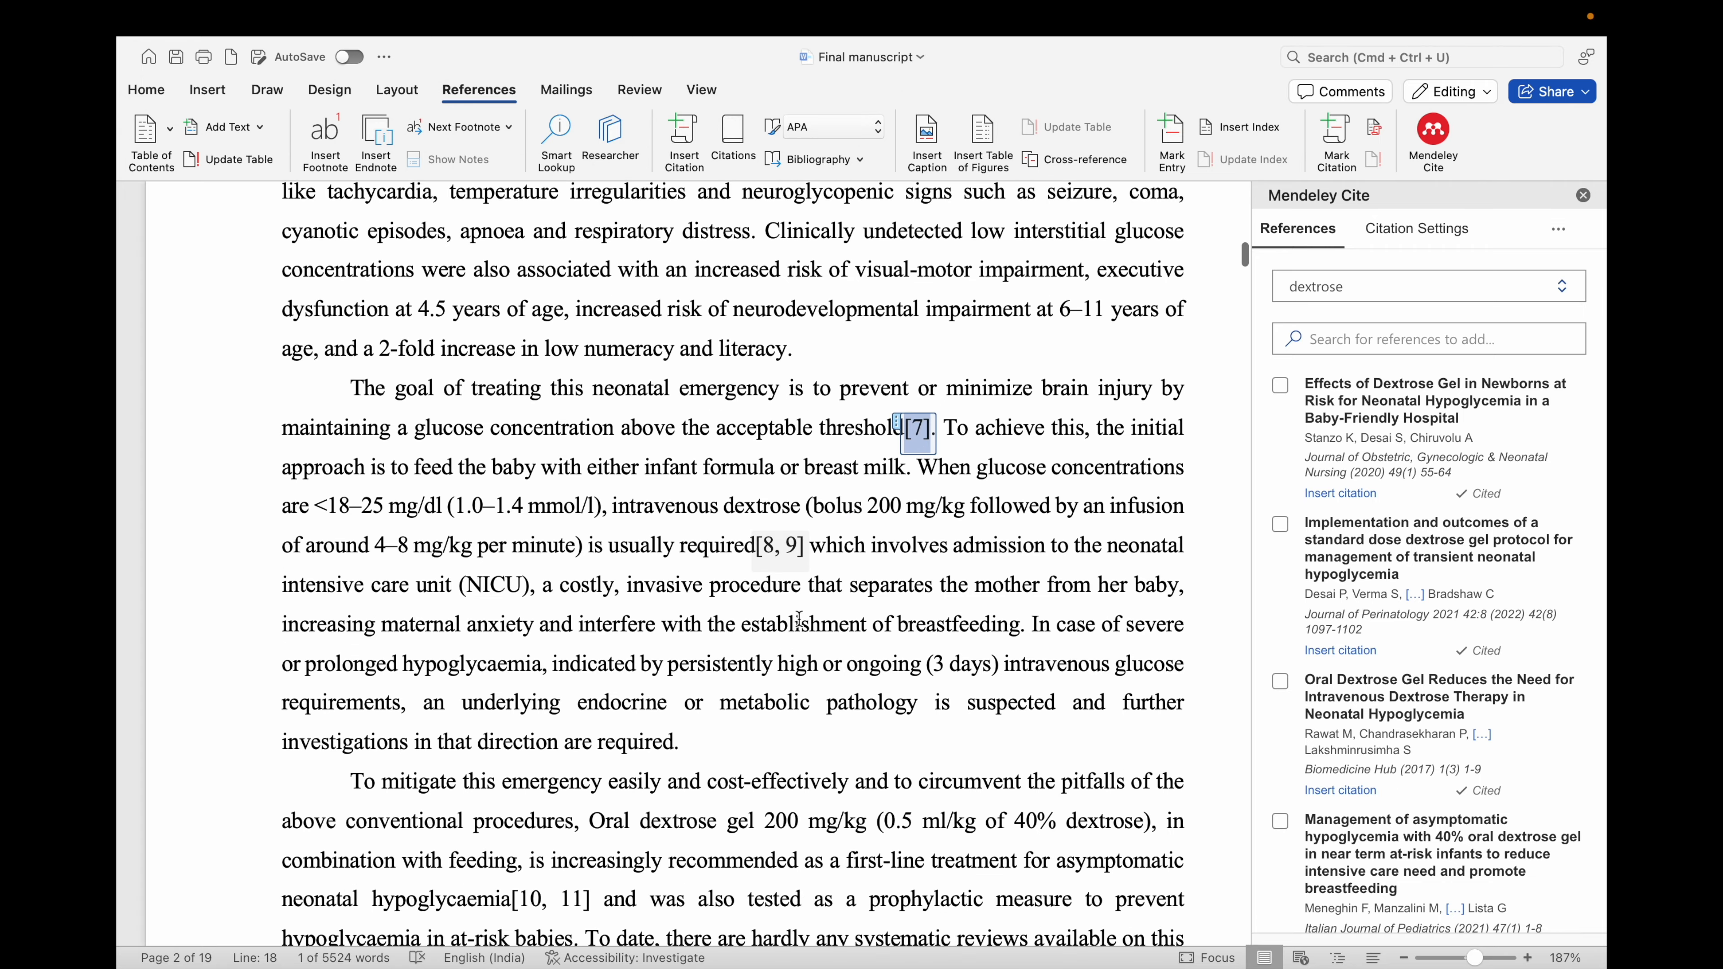
scroll(799, 621, "down", 20)
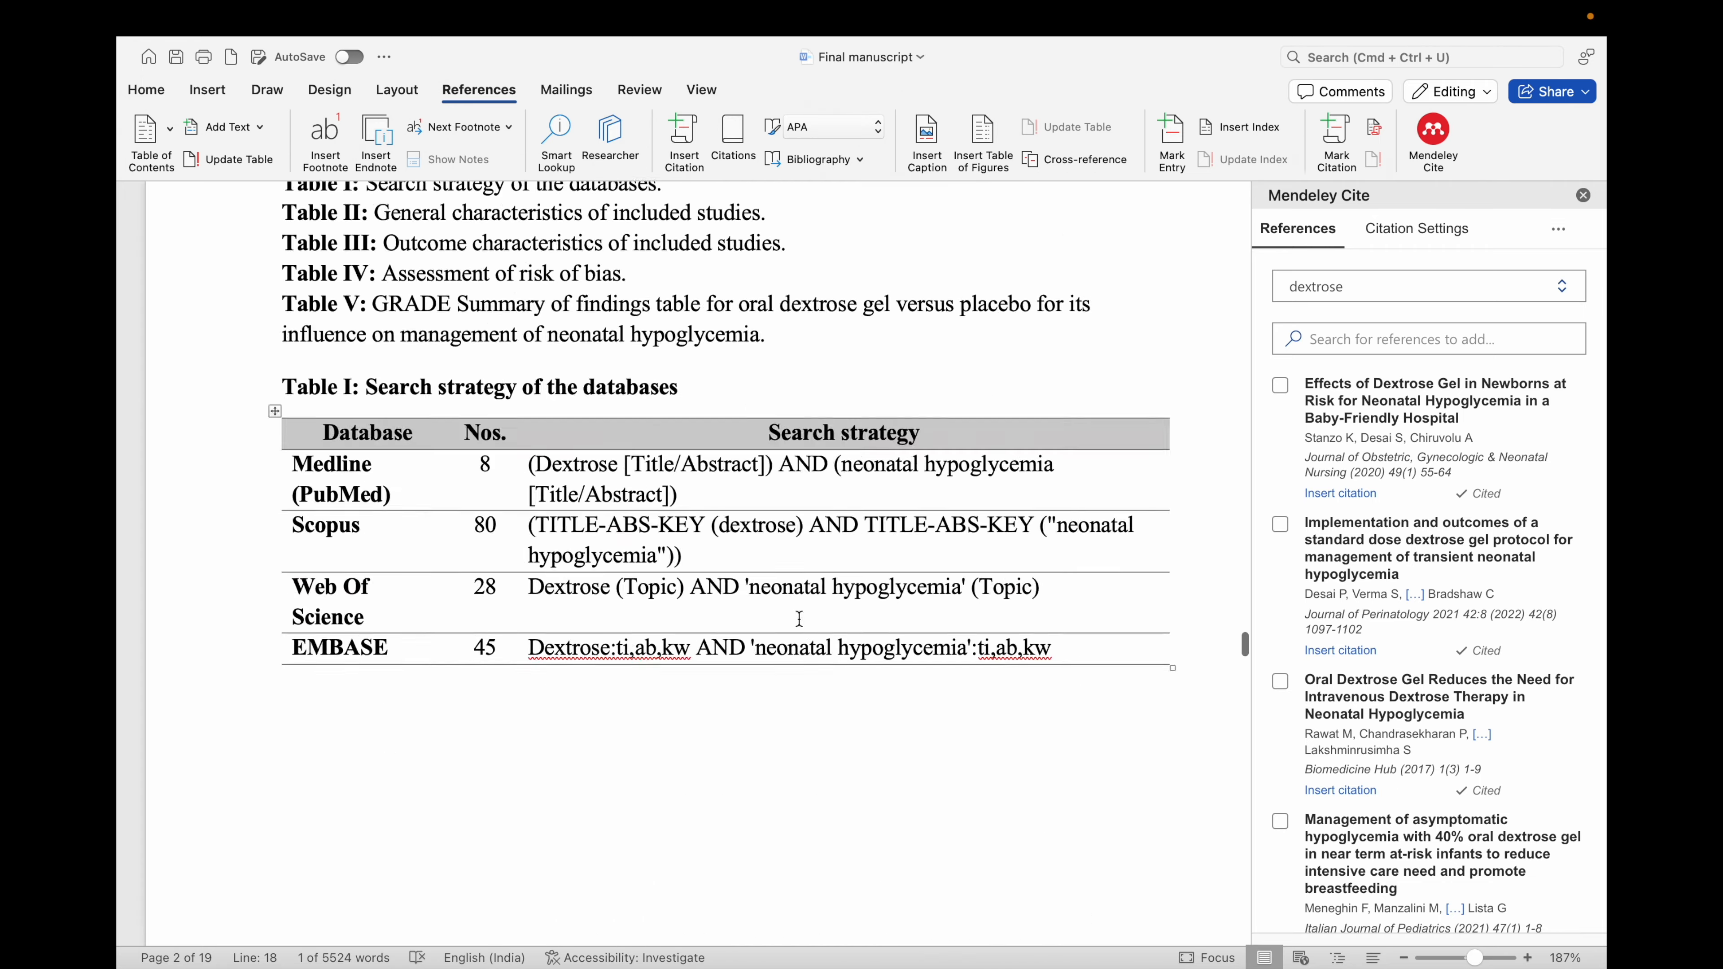
scroll(799, 619, "down", 20)
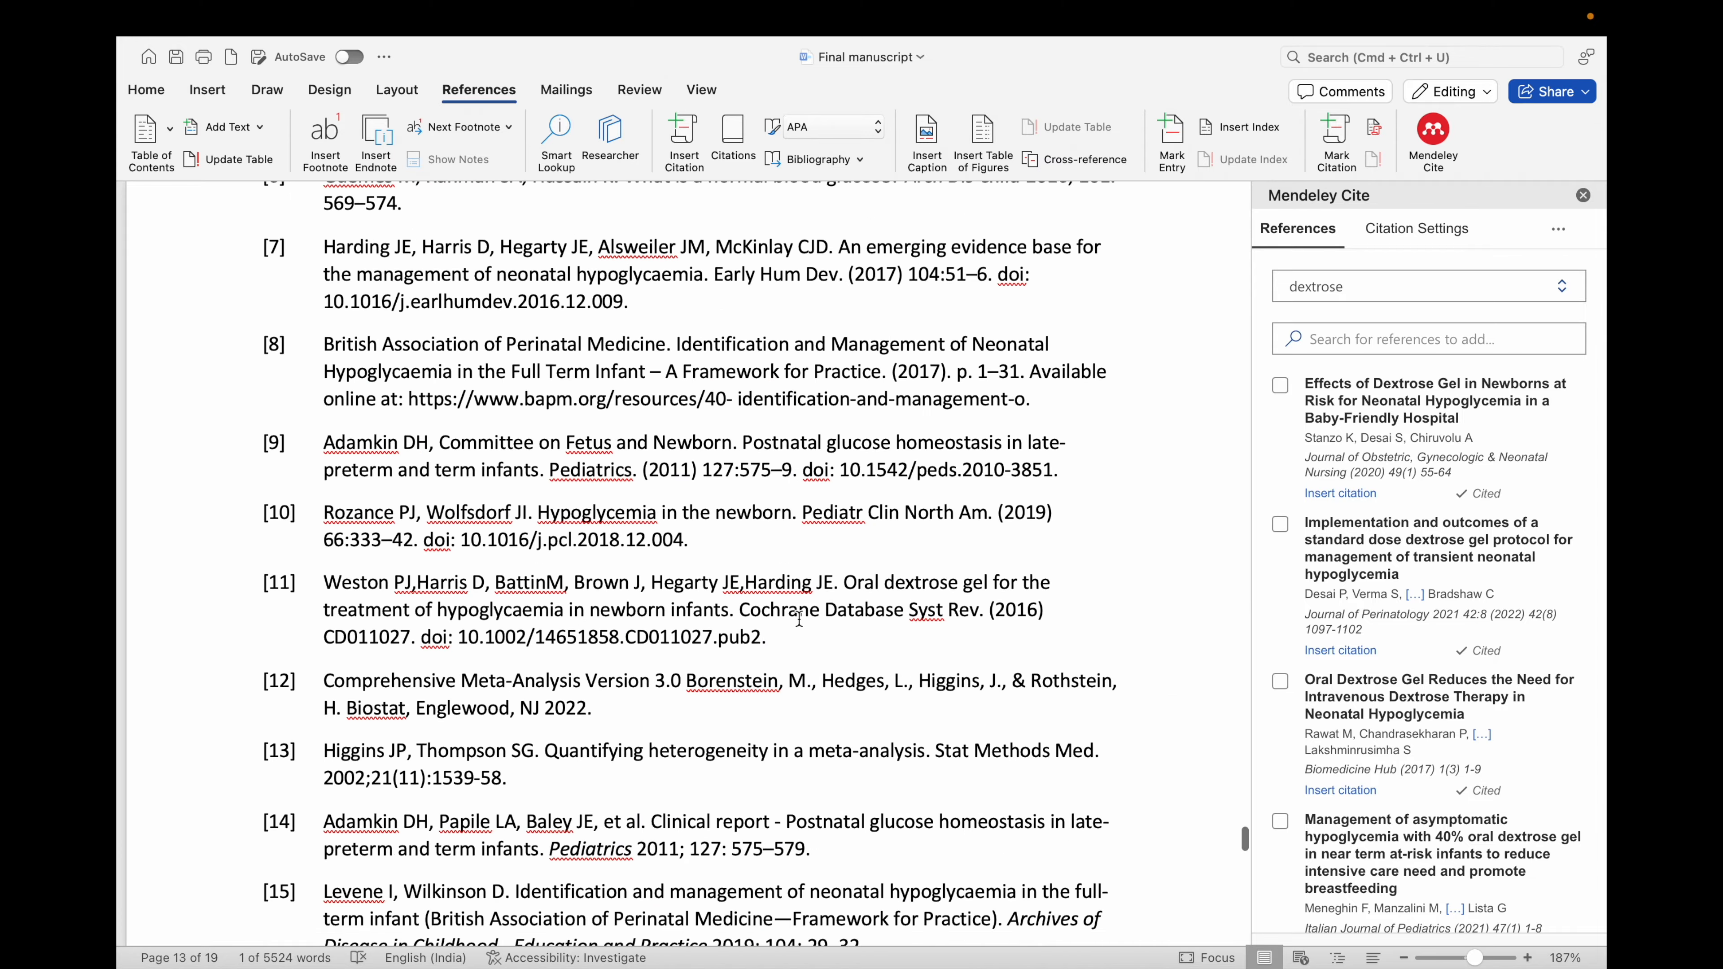
scroll(427, 572, "up", 5)
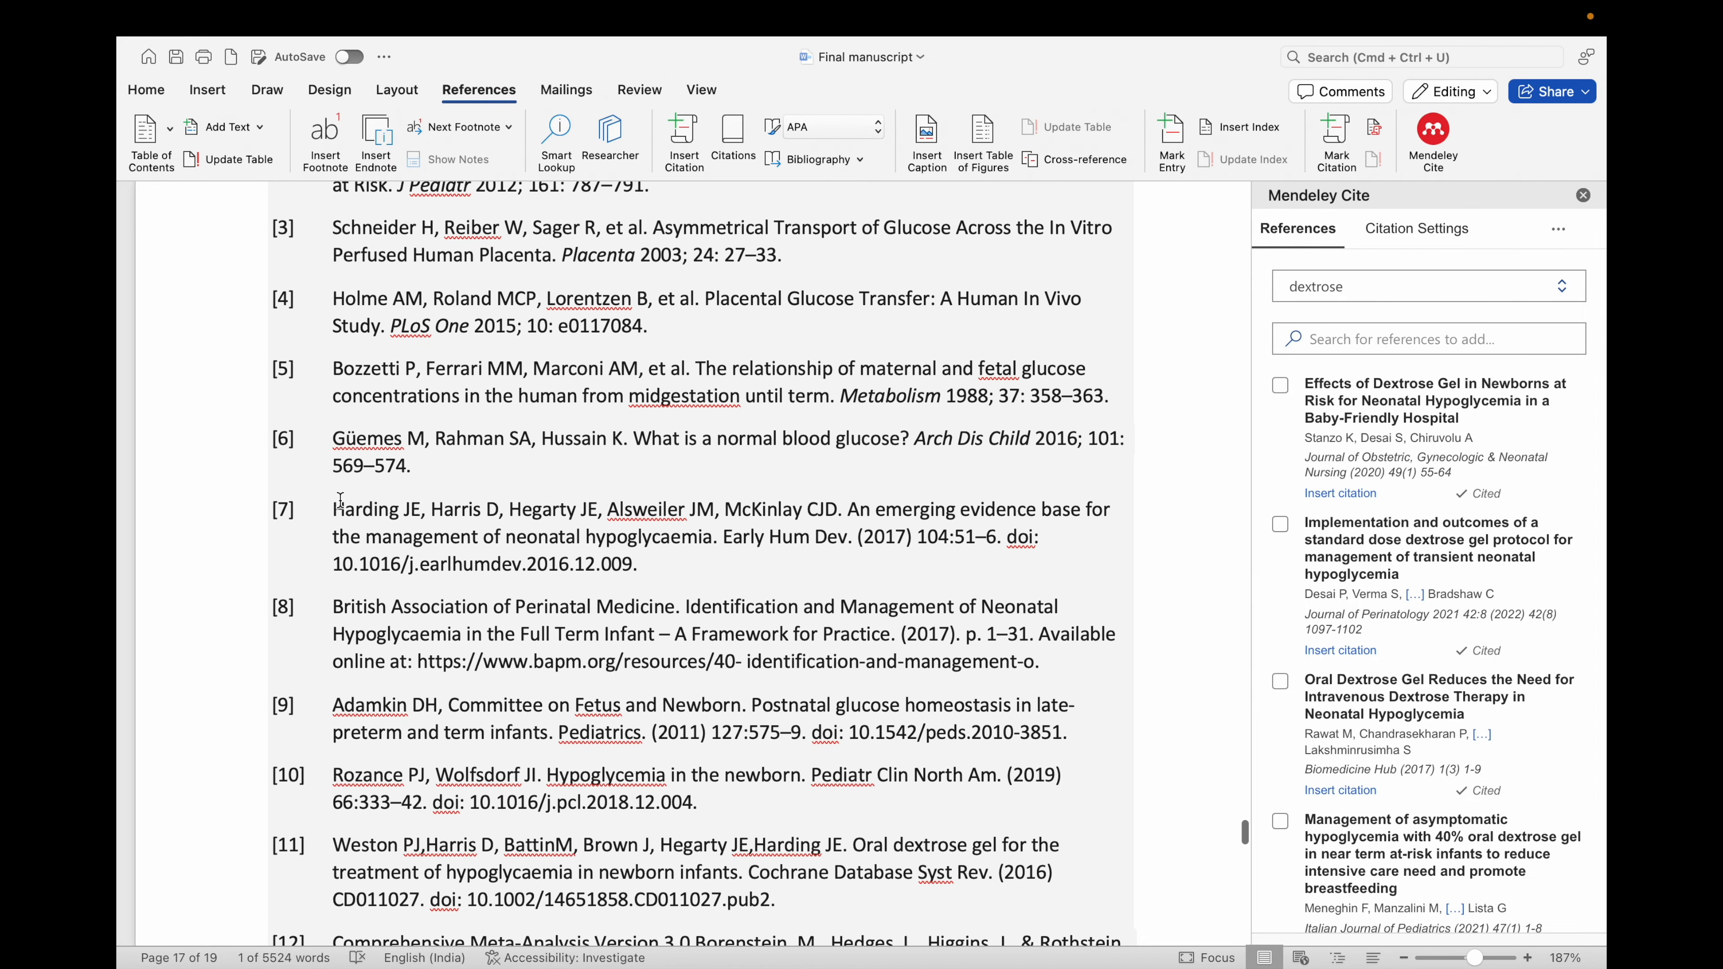
left_click_drag(334, 504, 661, 583)
scroll(305, 518, "up", 20)
scroll(490, 764, "down", 10)
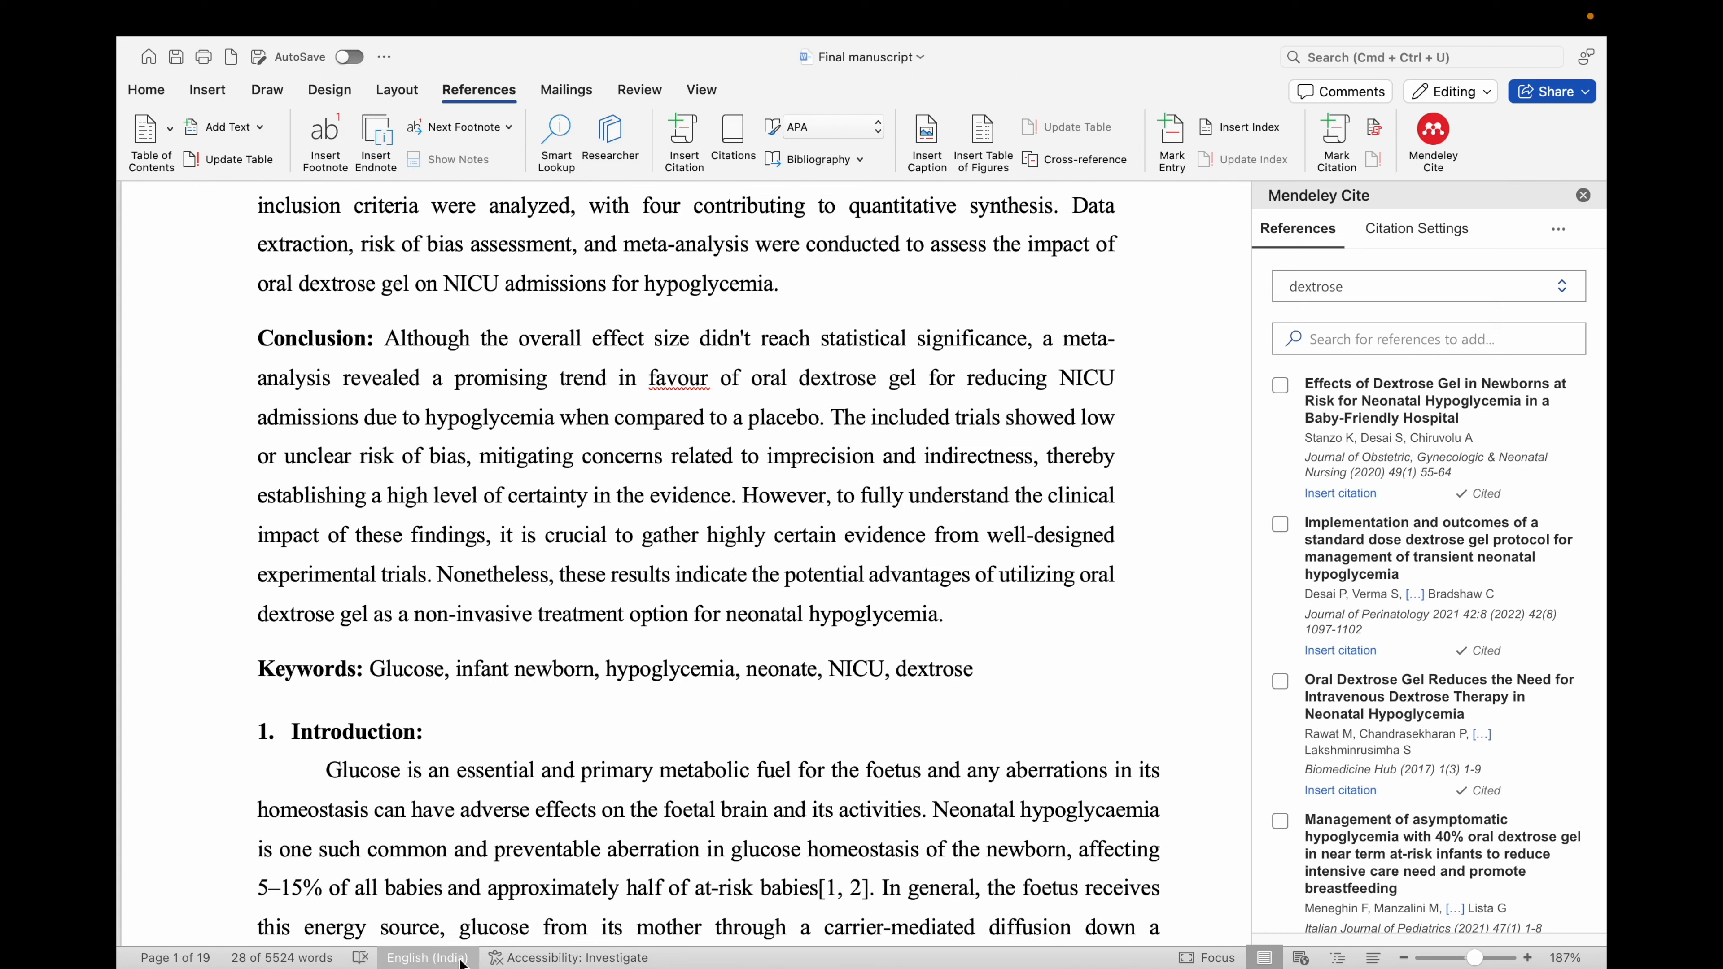
- Switch to Mendeley Reference Manager, create a new collection named "demo file", and open it
mouse_move(875, 966)
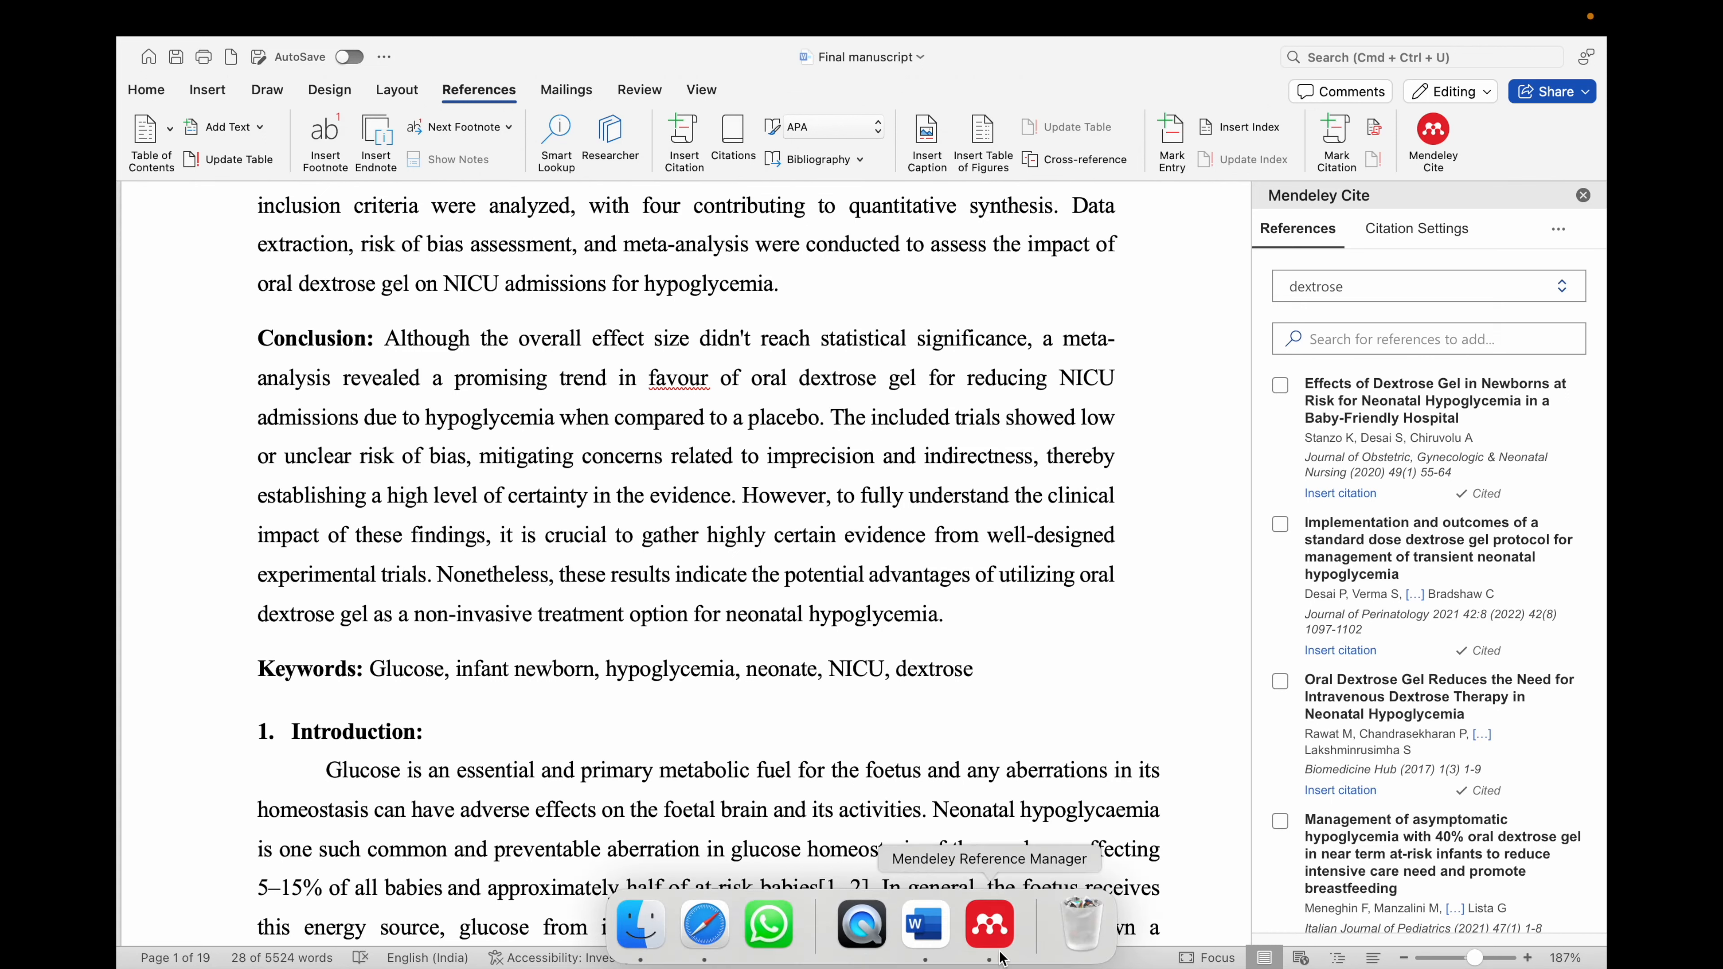
left_click(990, 924)
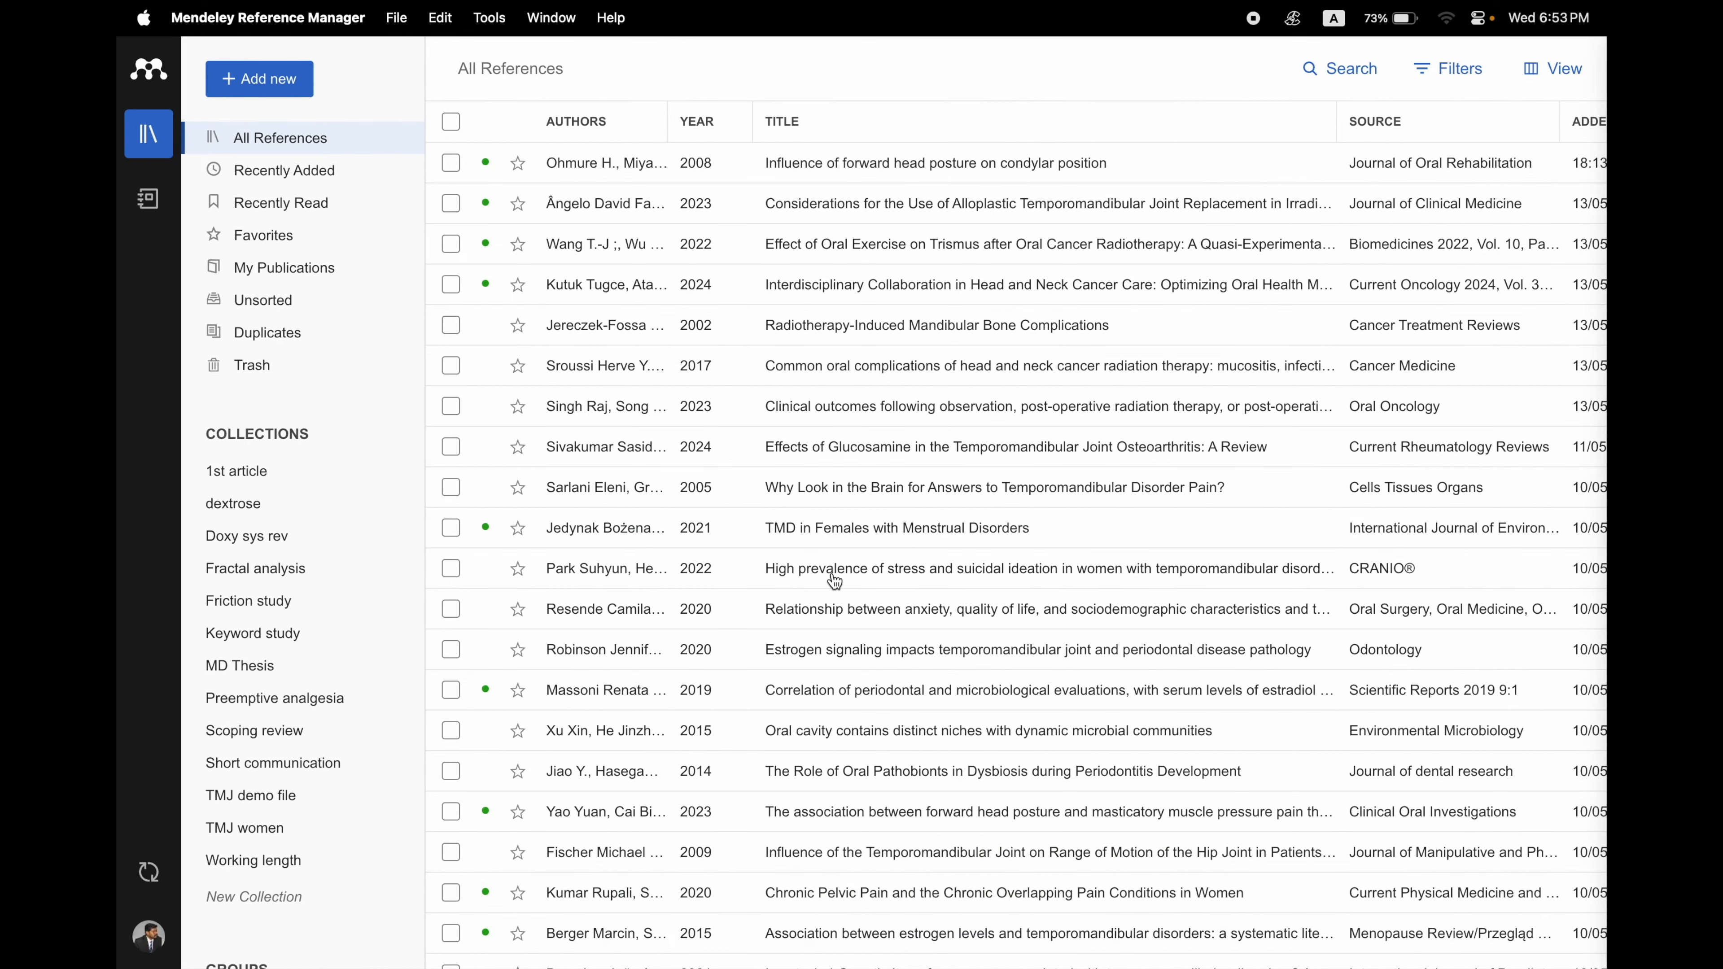
mouse_move(383, 946)
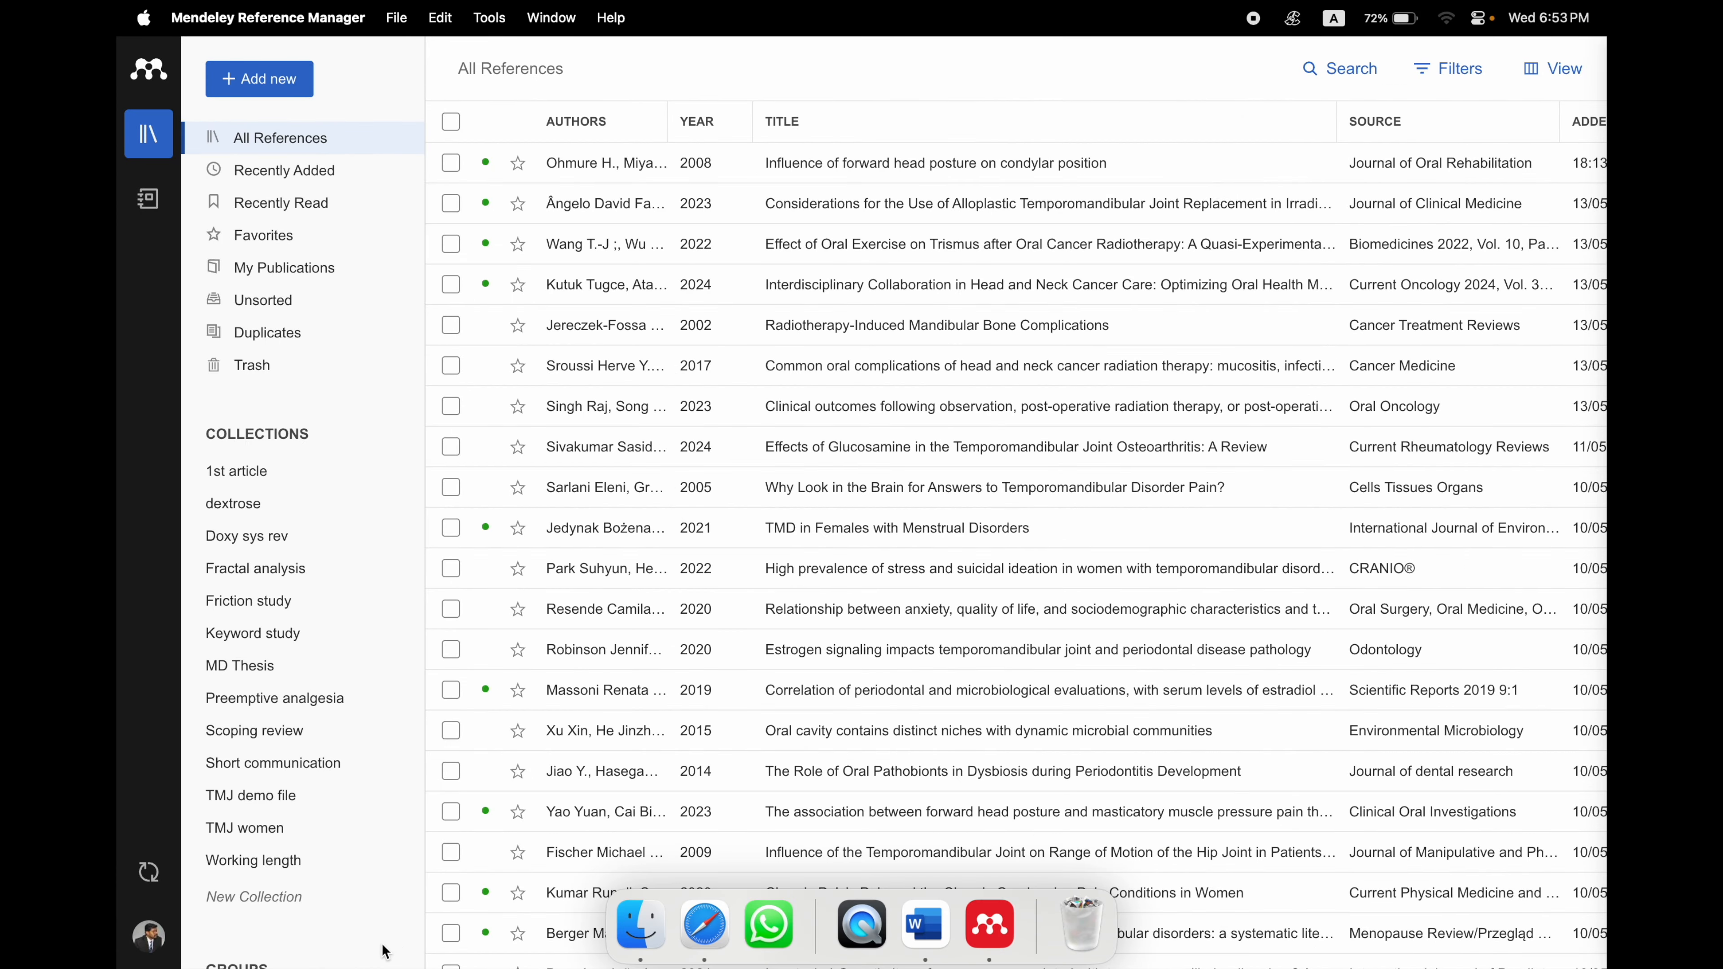
left_click(290, 900)
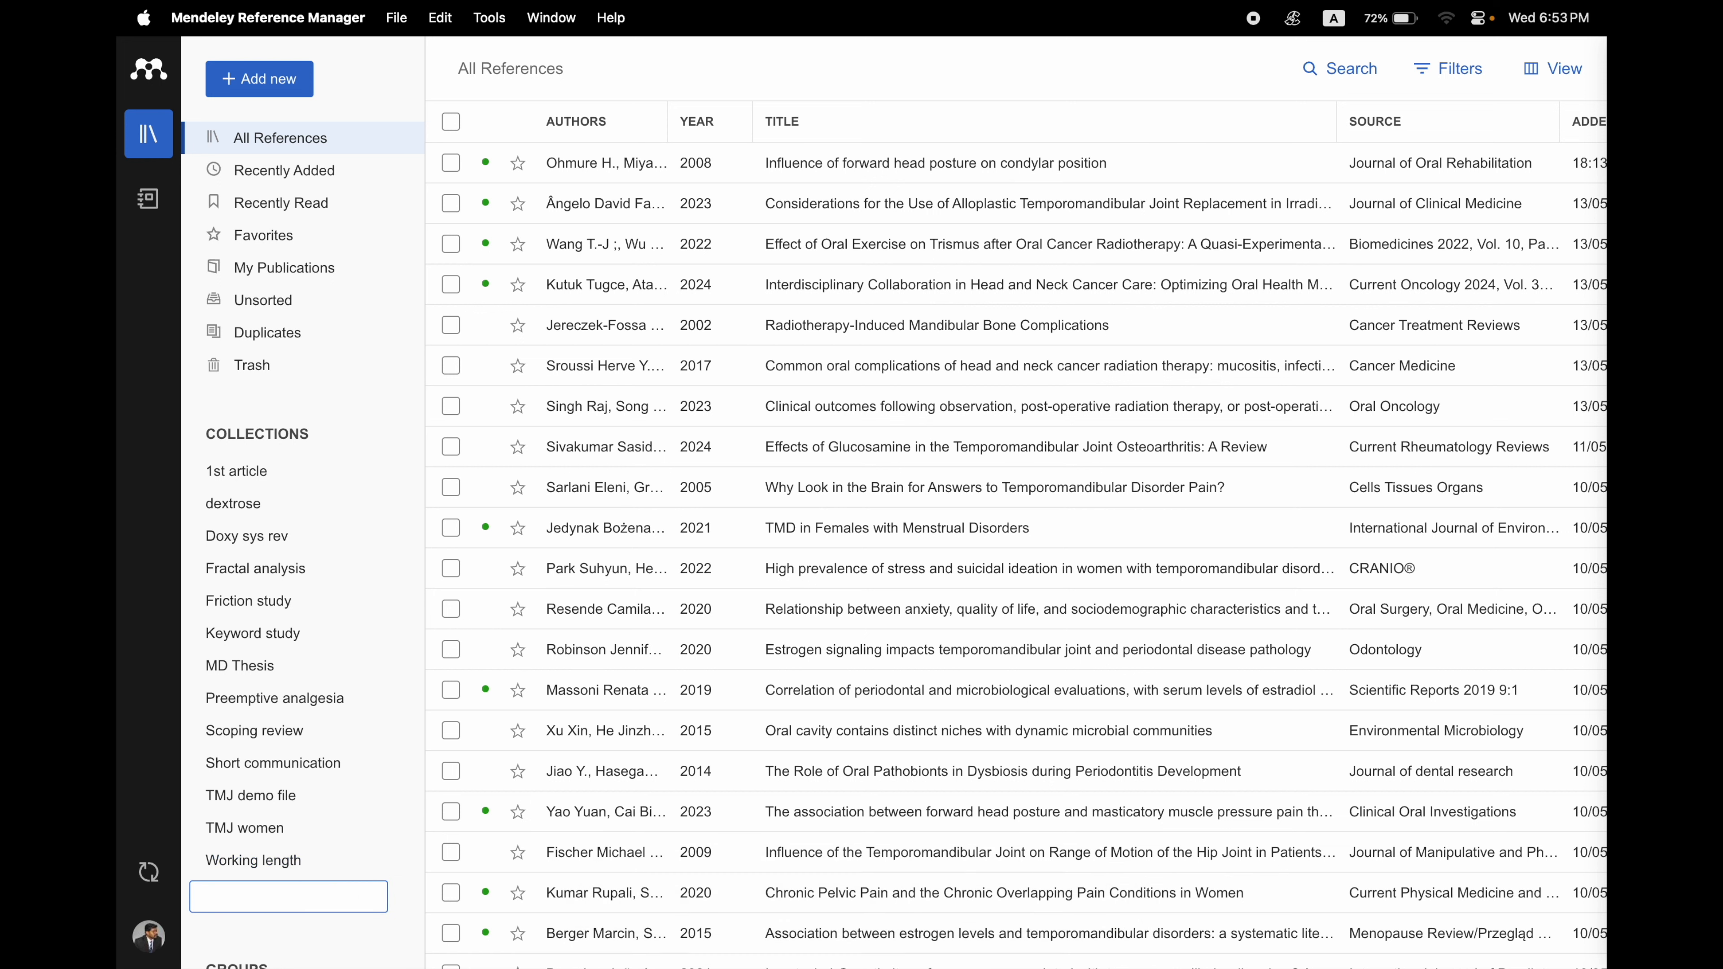
type("demo file")
key("Return")
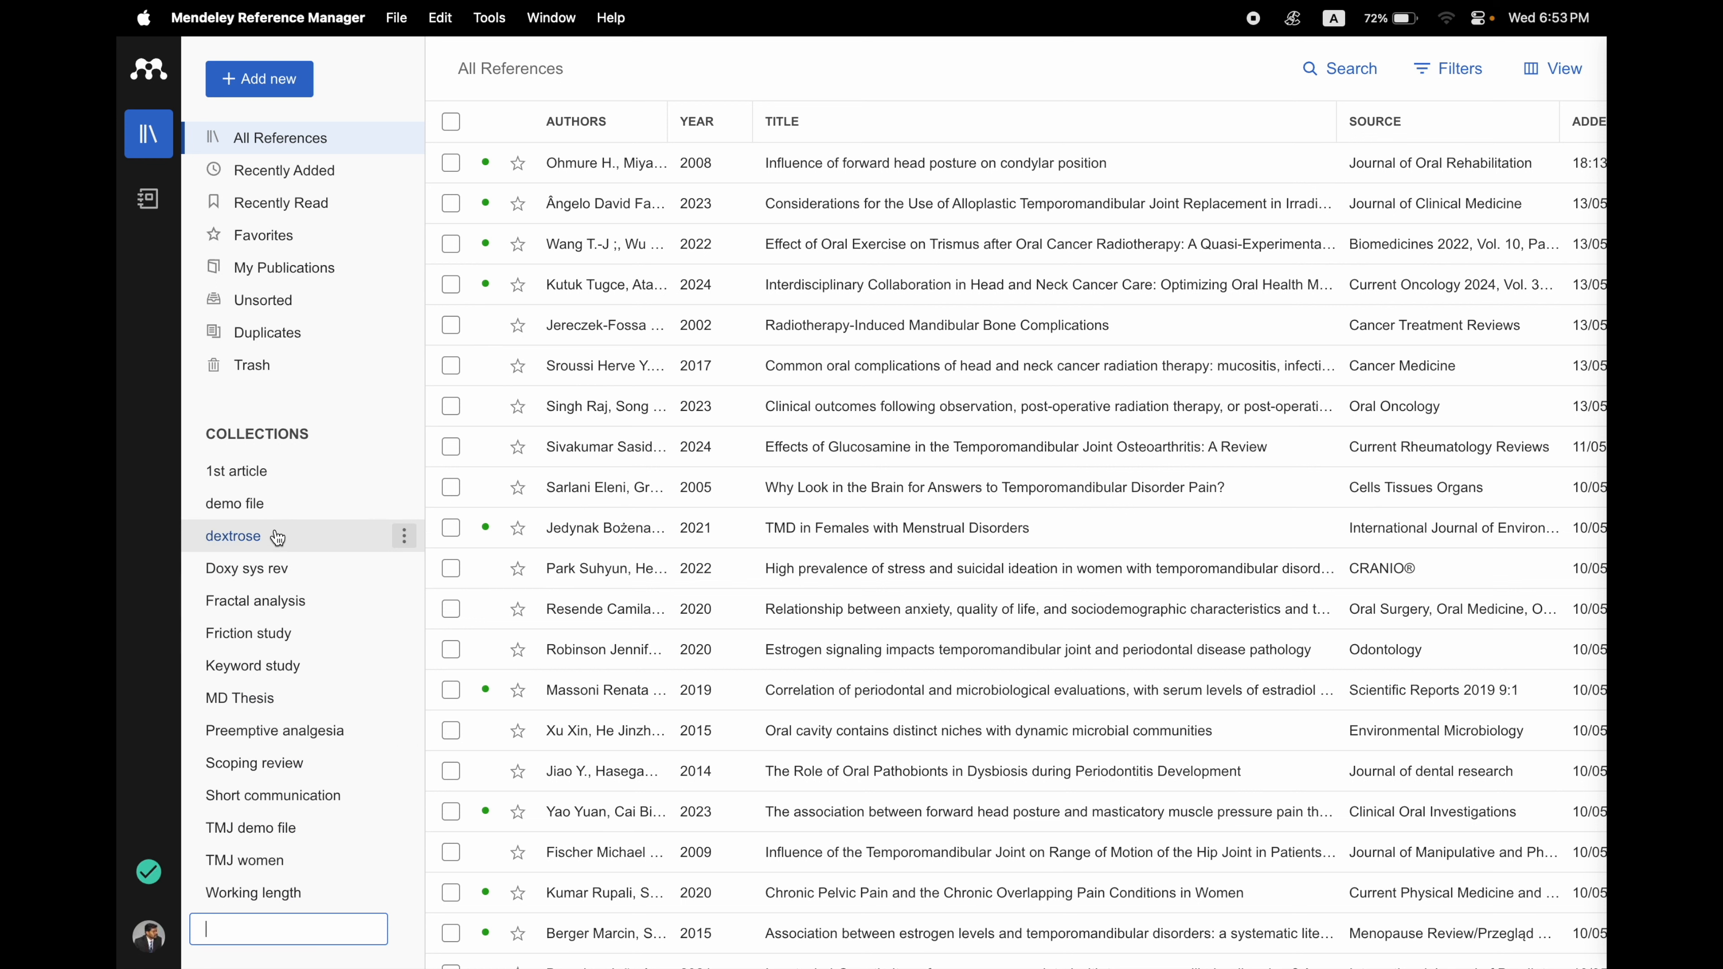
left_click(280, 509)
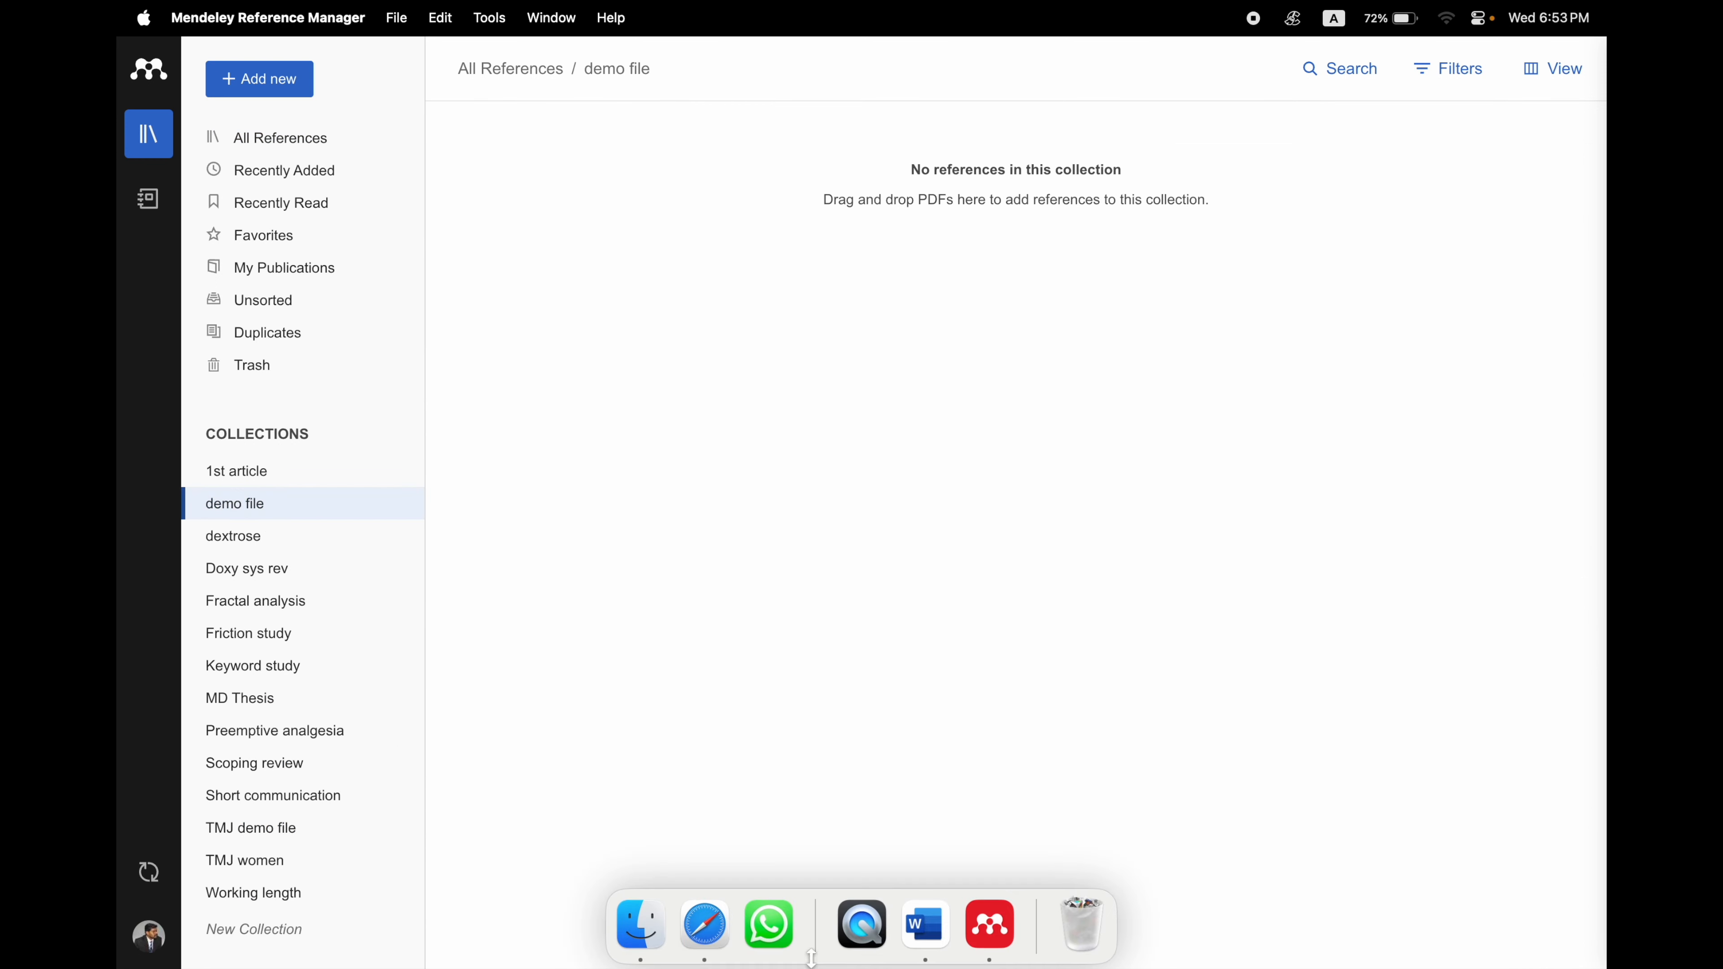
- Switch to Safari, search Google Scholar for "tmj disorders AND forward head posture", and open the article "Influence of forward head posture on condylar position"
left_click(714, 921)
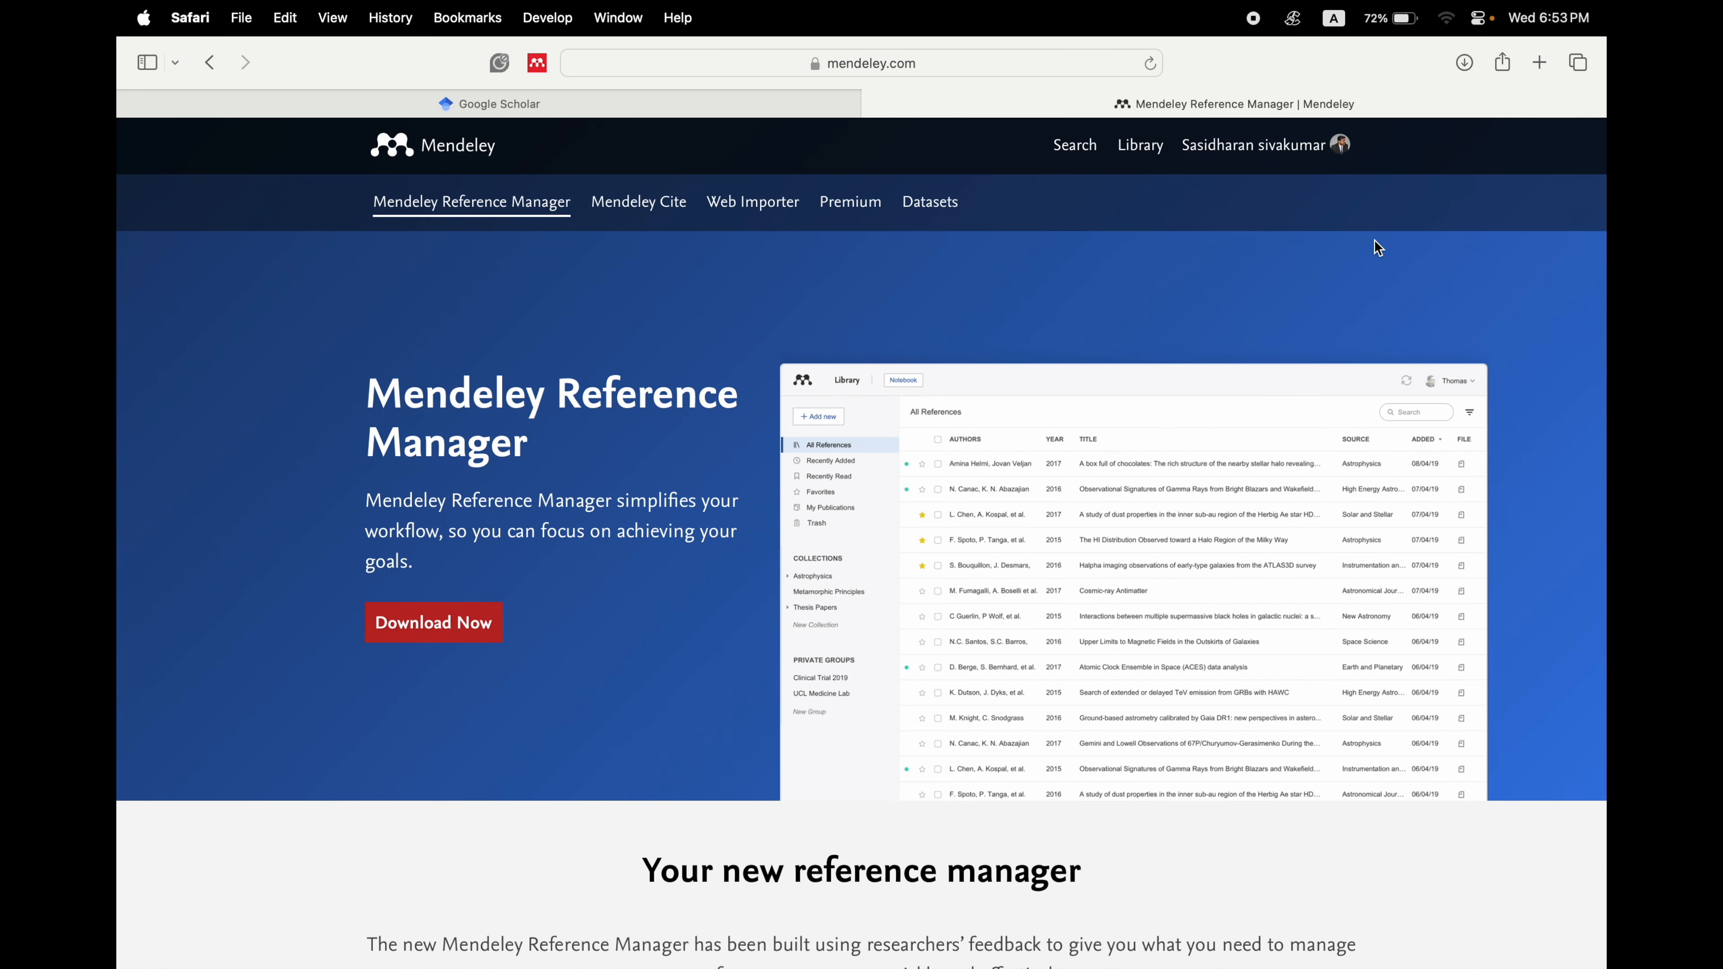
left_click(596, 108)
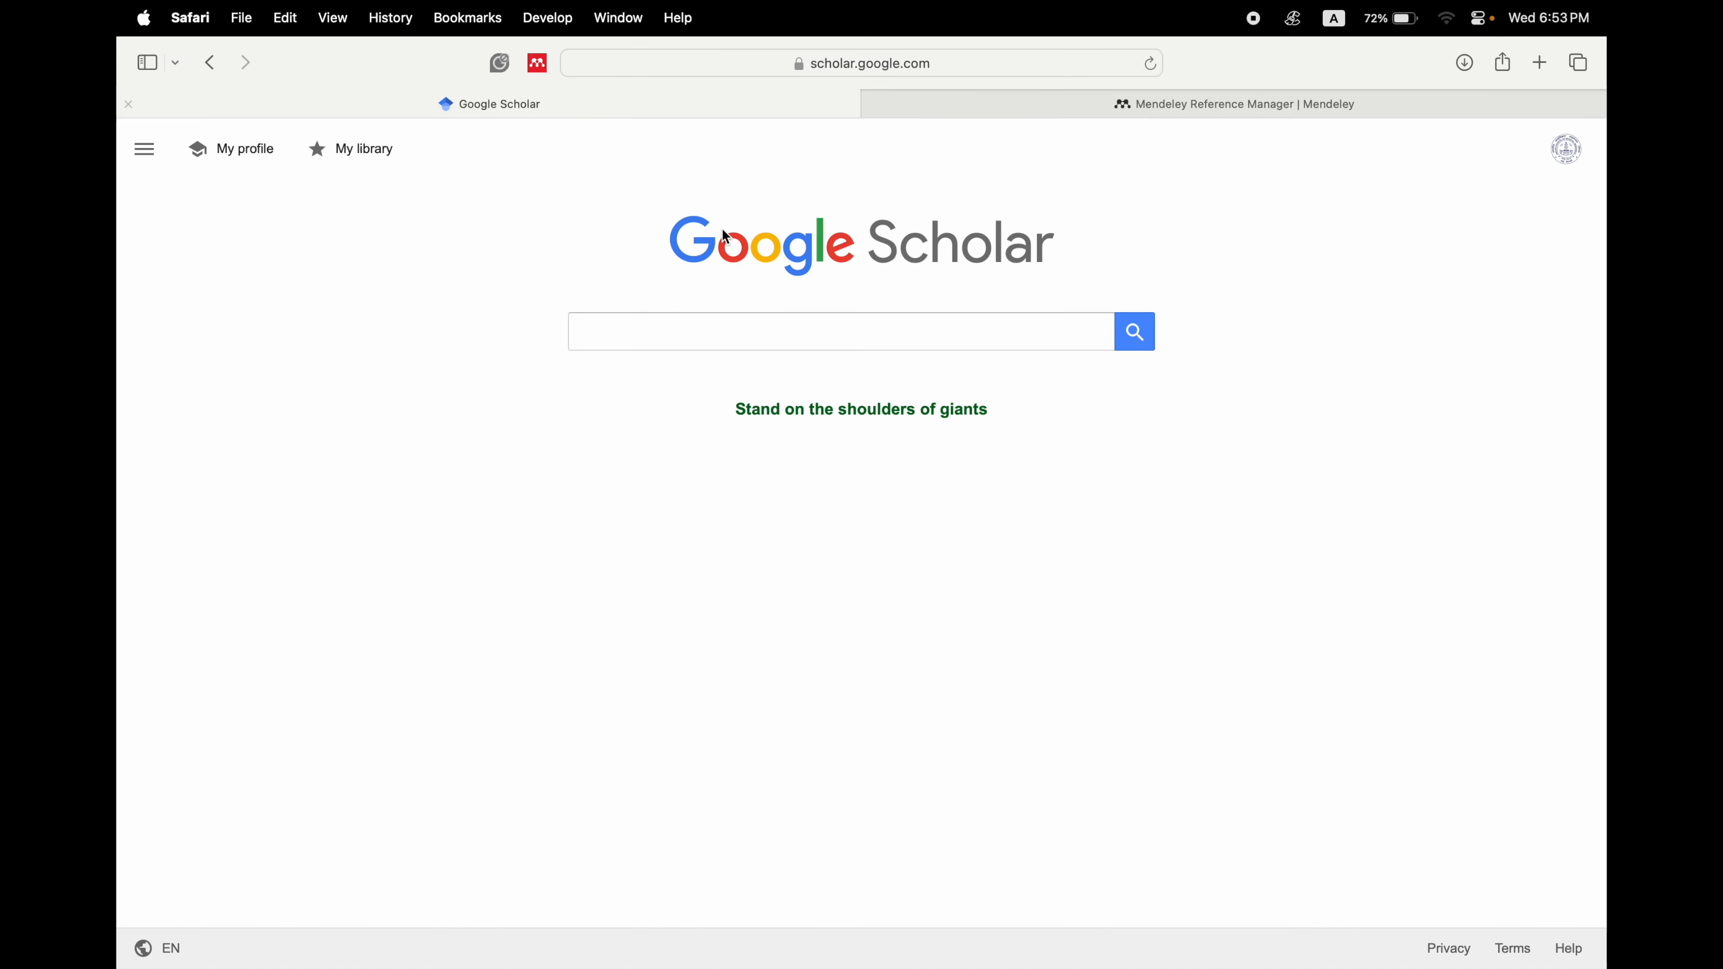
left_click(743, 324)
left_click(752, 365)
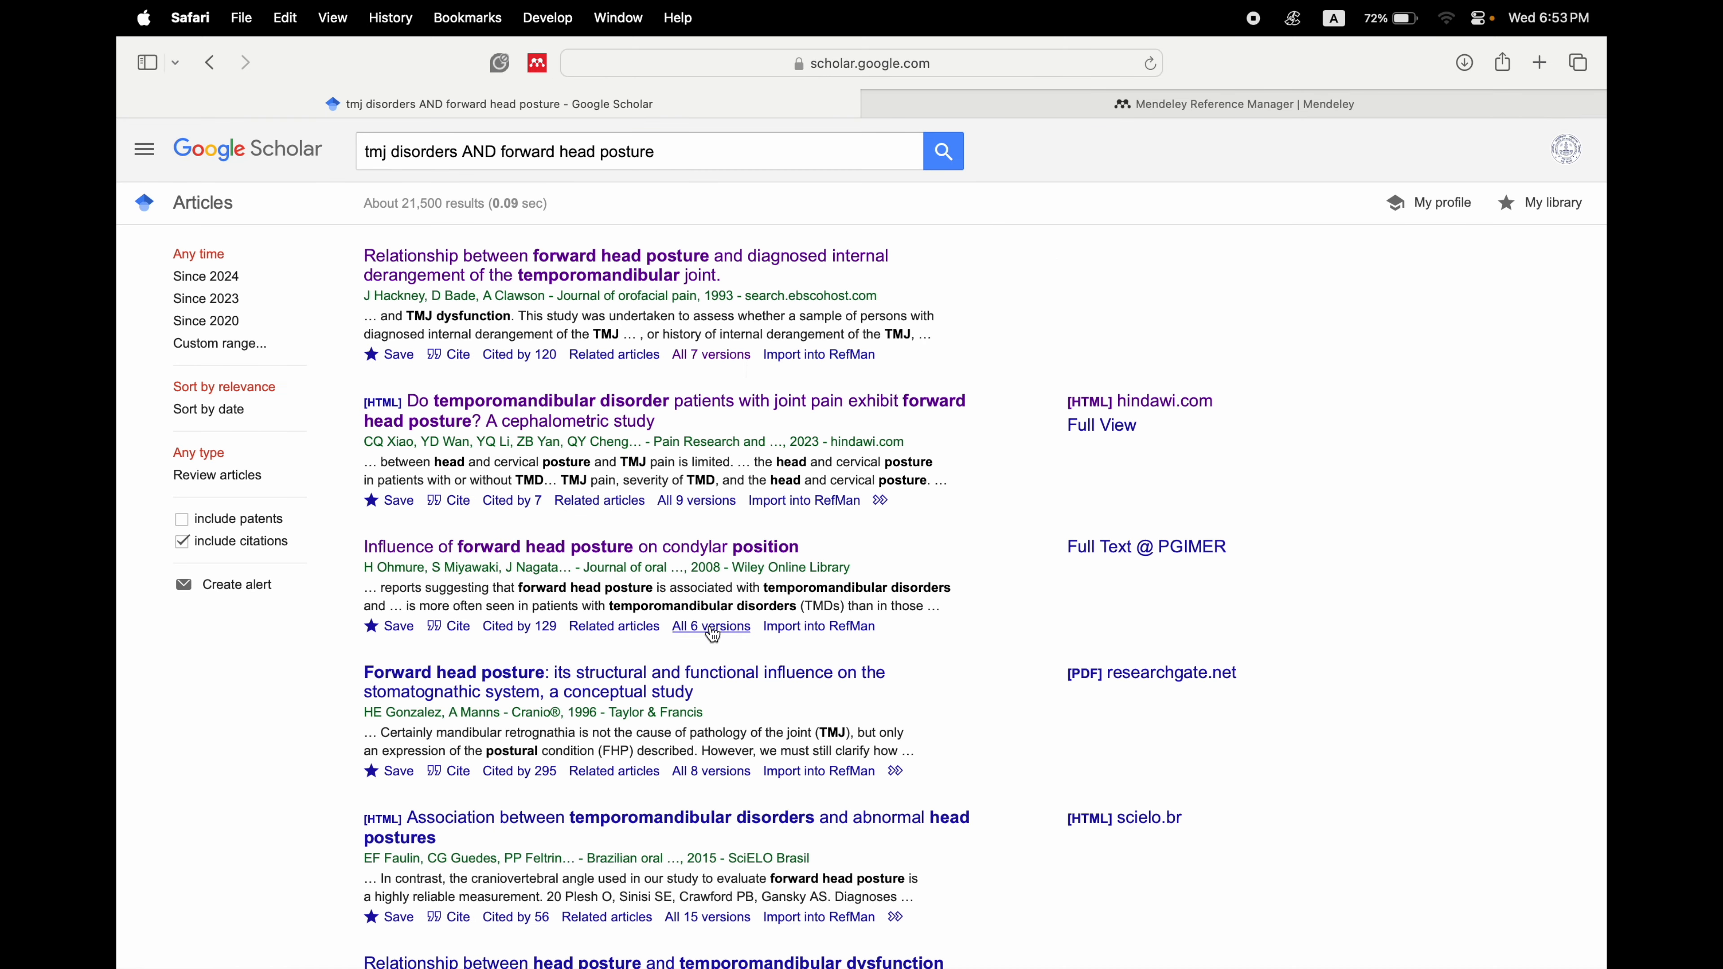
left_click(600, 558)
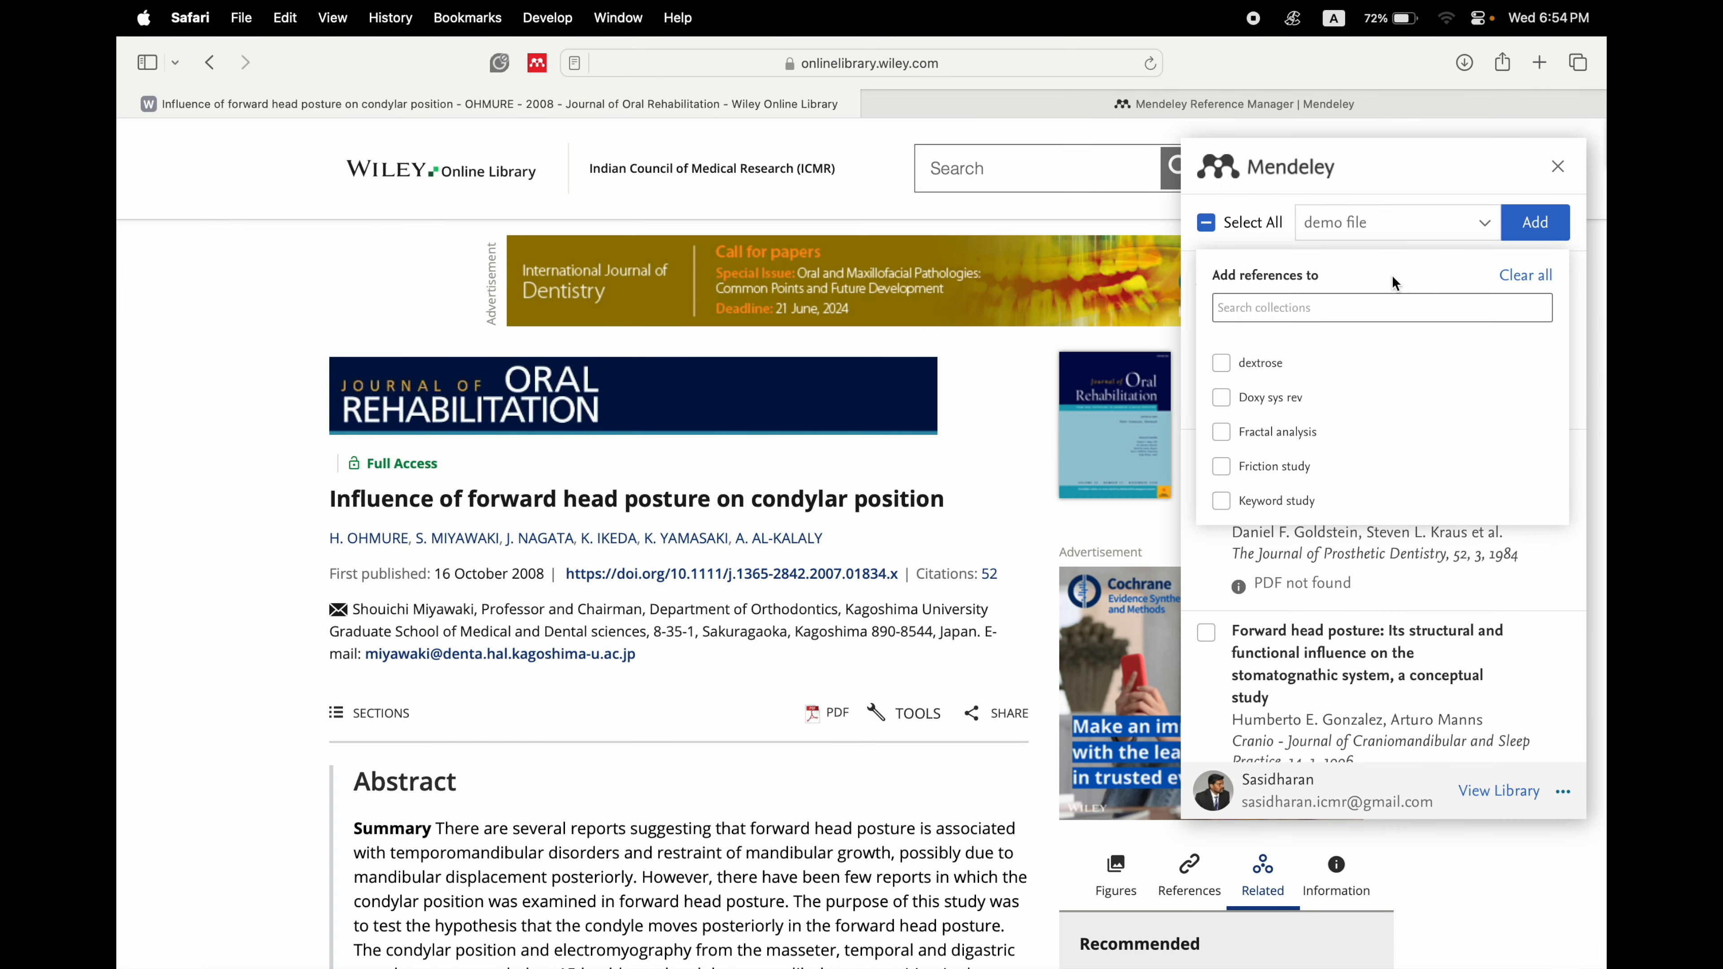
- Add the article "Influence of forward head posture on condylar position" to the "demo file" collection with the Mendeley web importer
left_click(1288, 229)
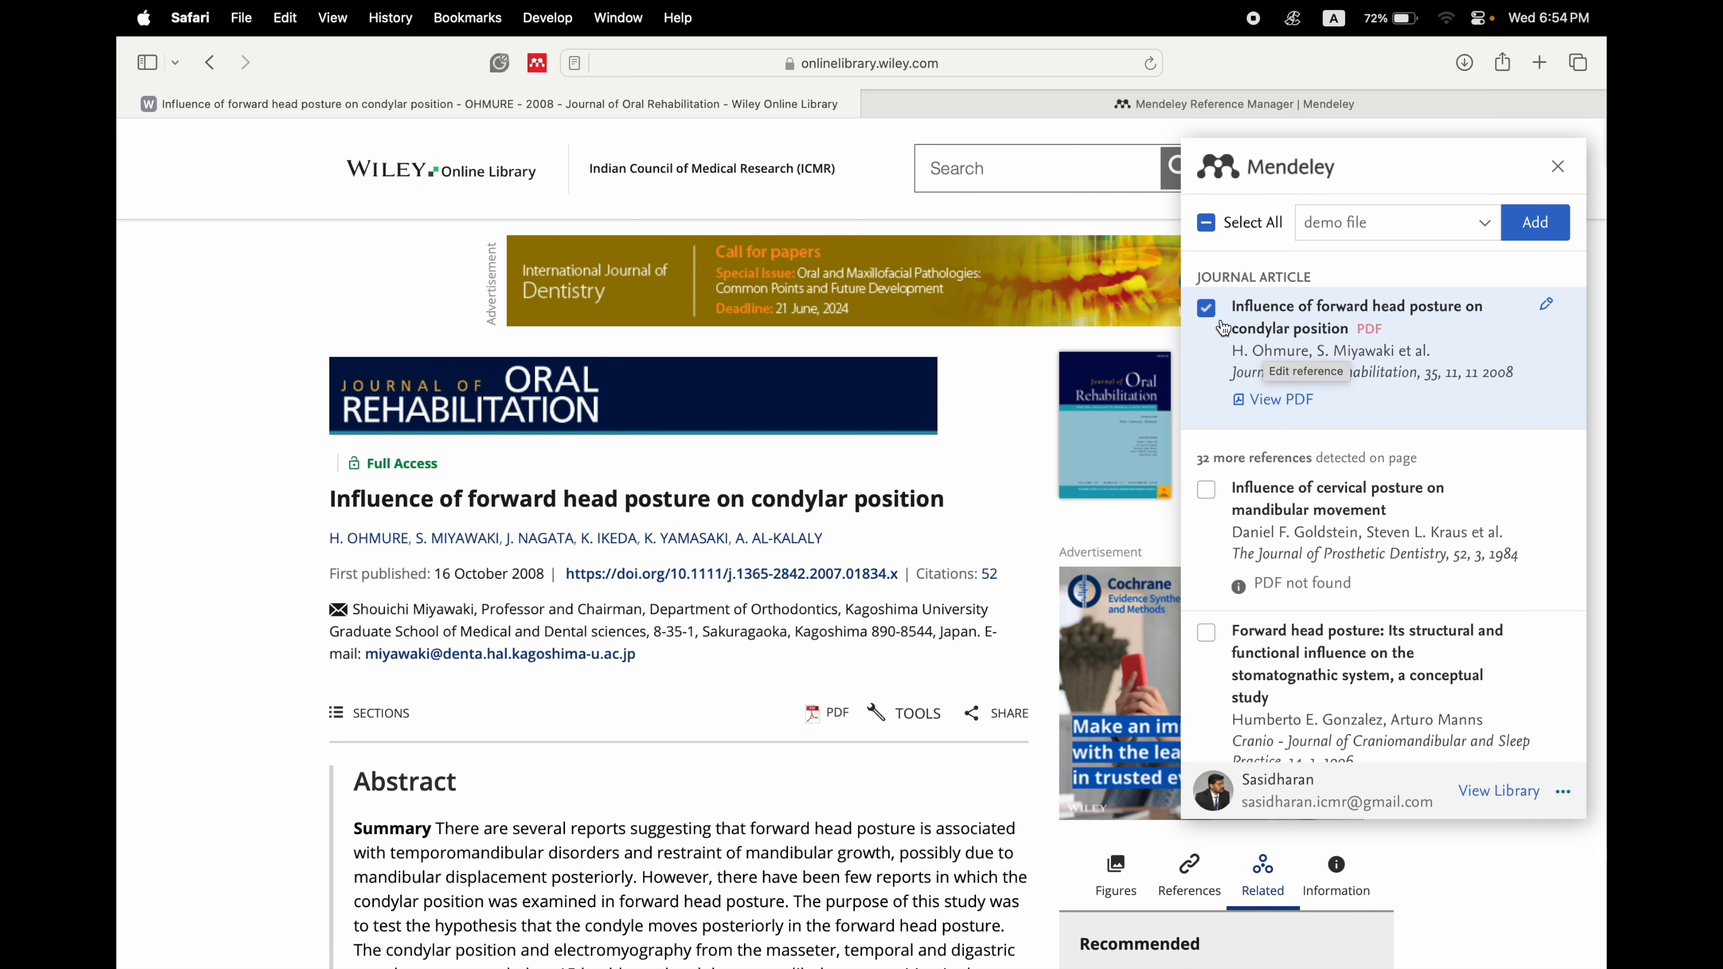
left_click(1449, 230)
scroll(1391, 442, "down", 10)
scroll(1331, 417, "up", 15)
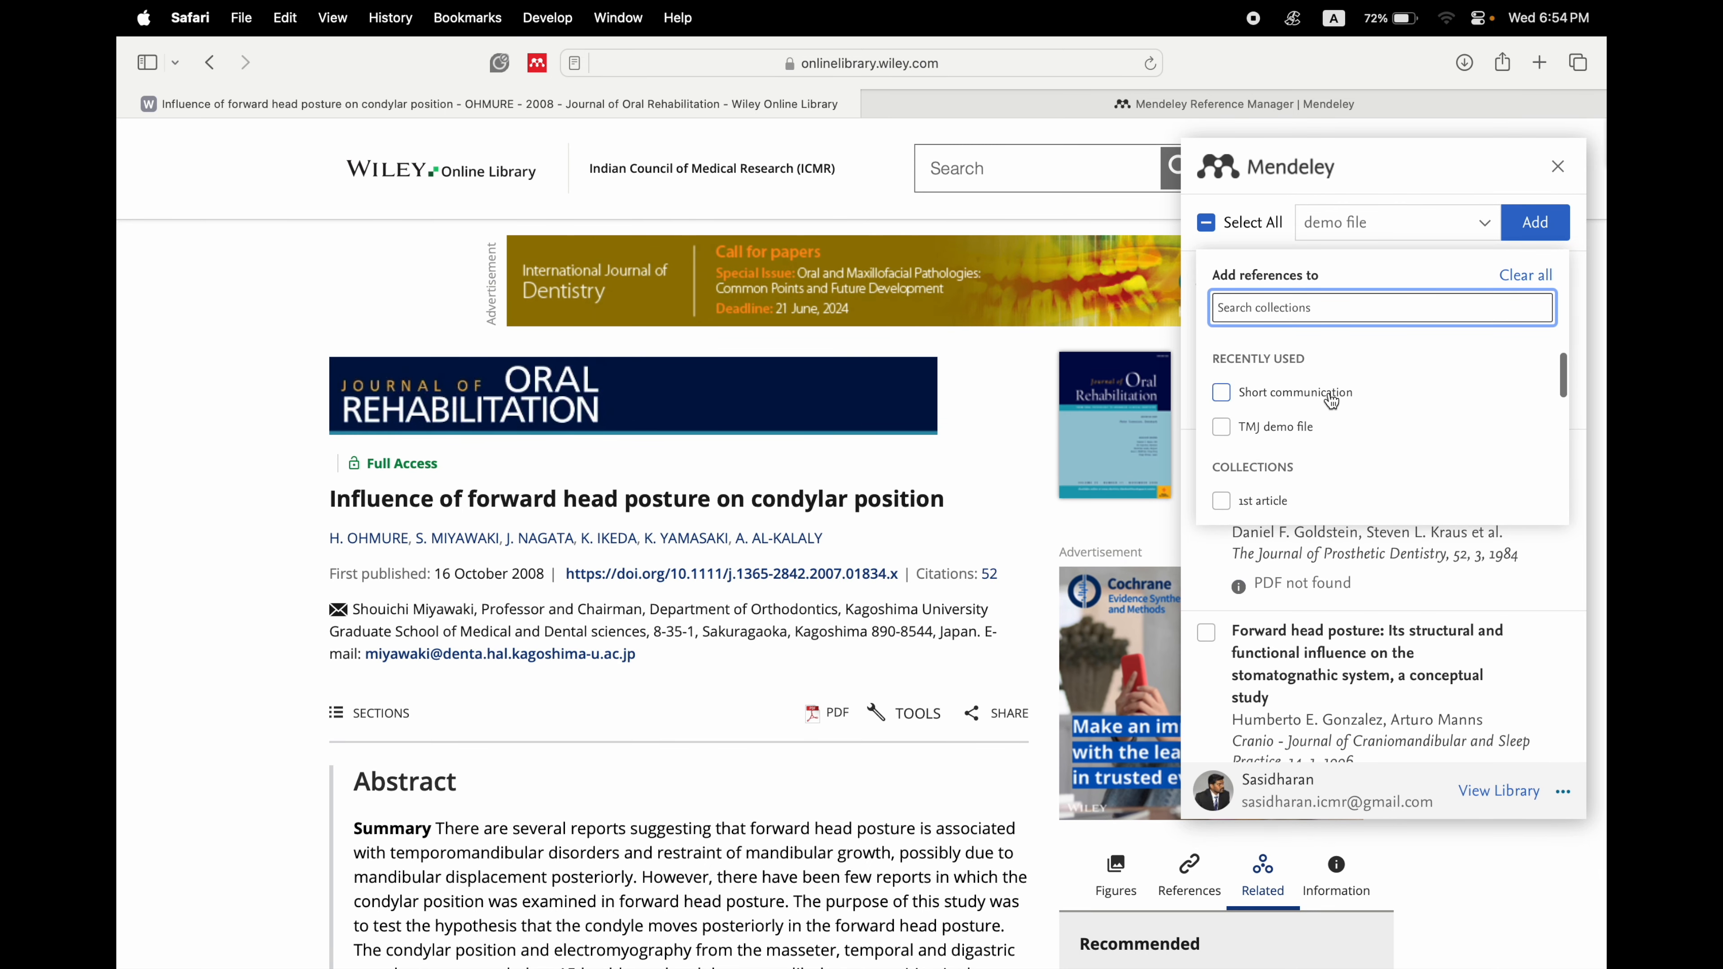
left_click(1451, 223)
left_click(1538, 227)
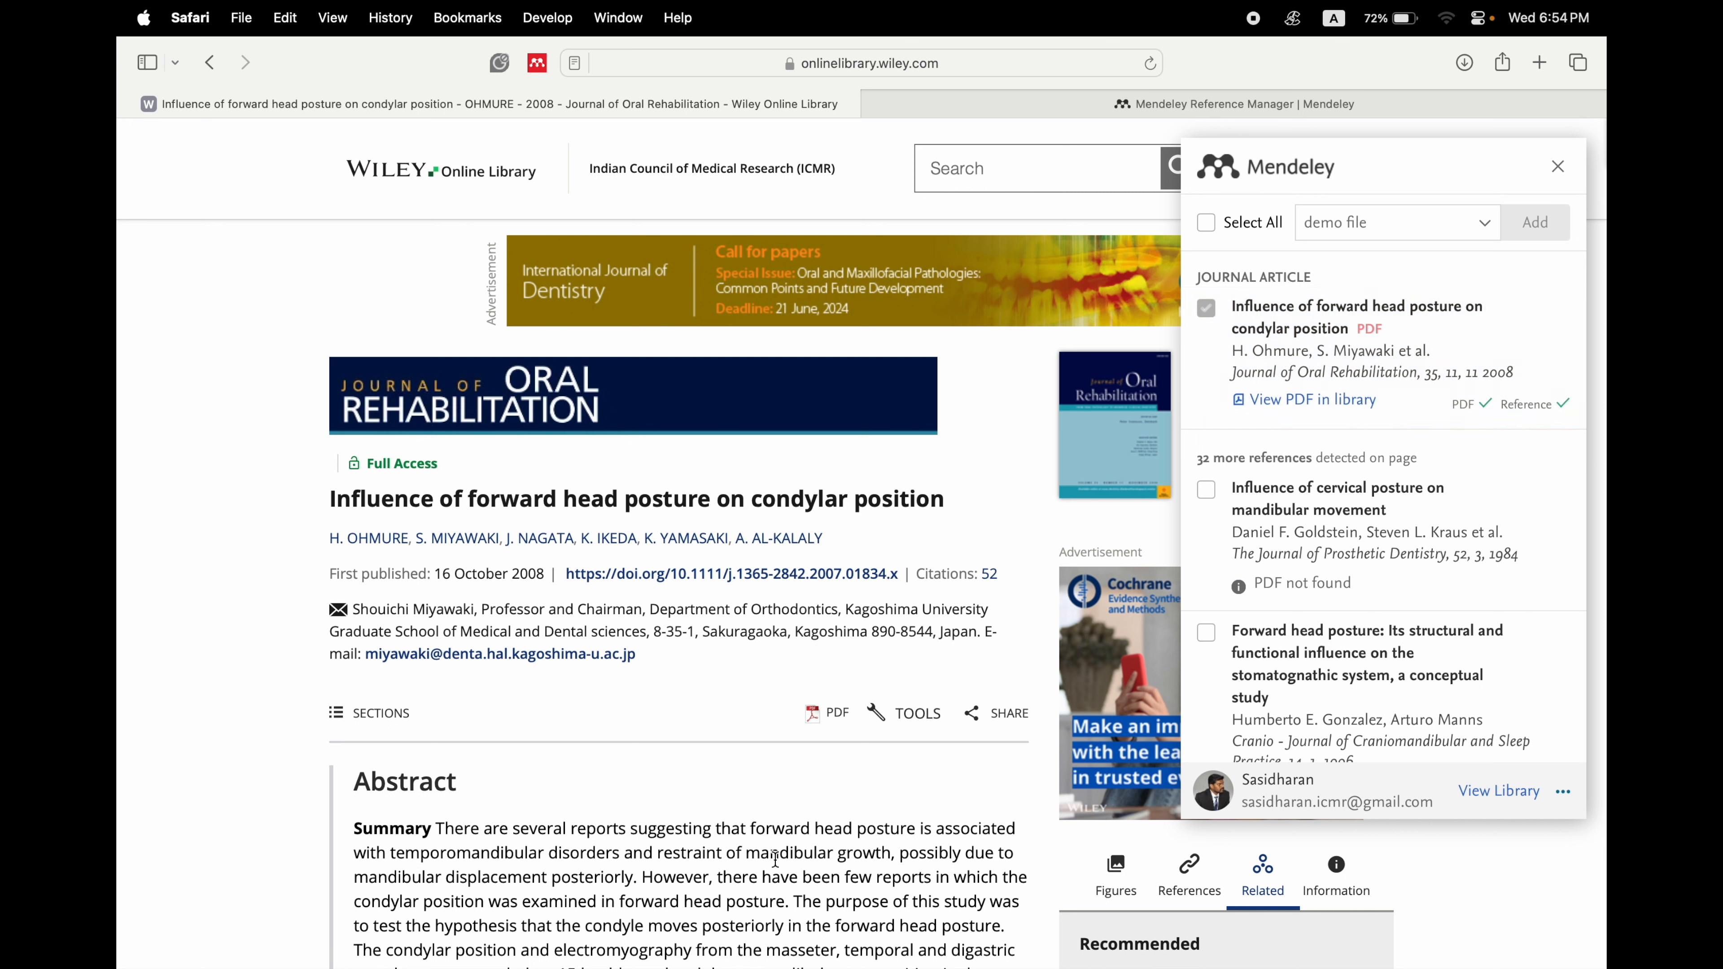
- Switch to Mendeley Reference Manager, check the "demo file" collection for the imported article, and select its entry
mouse_move(681, 966)
left_click(979, 936)
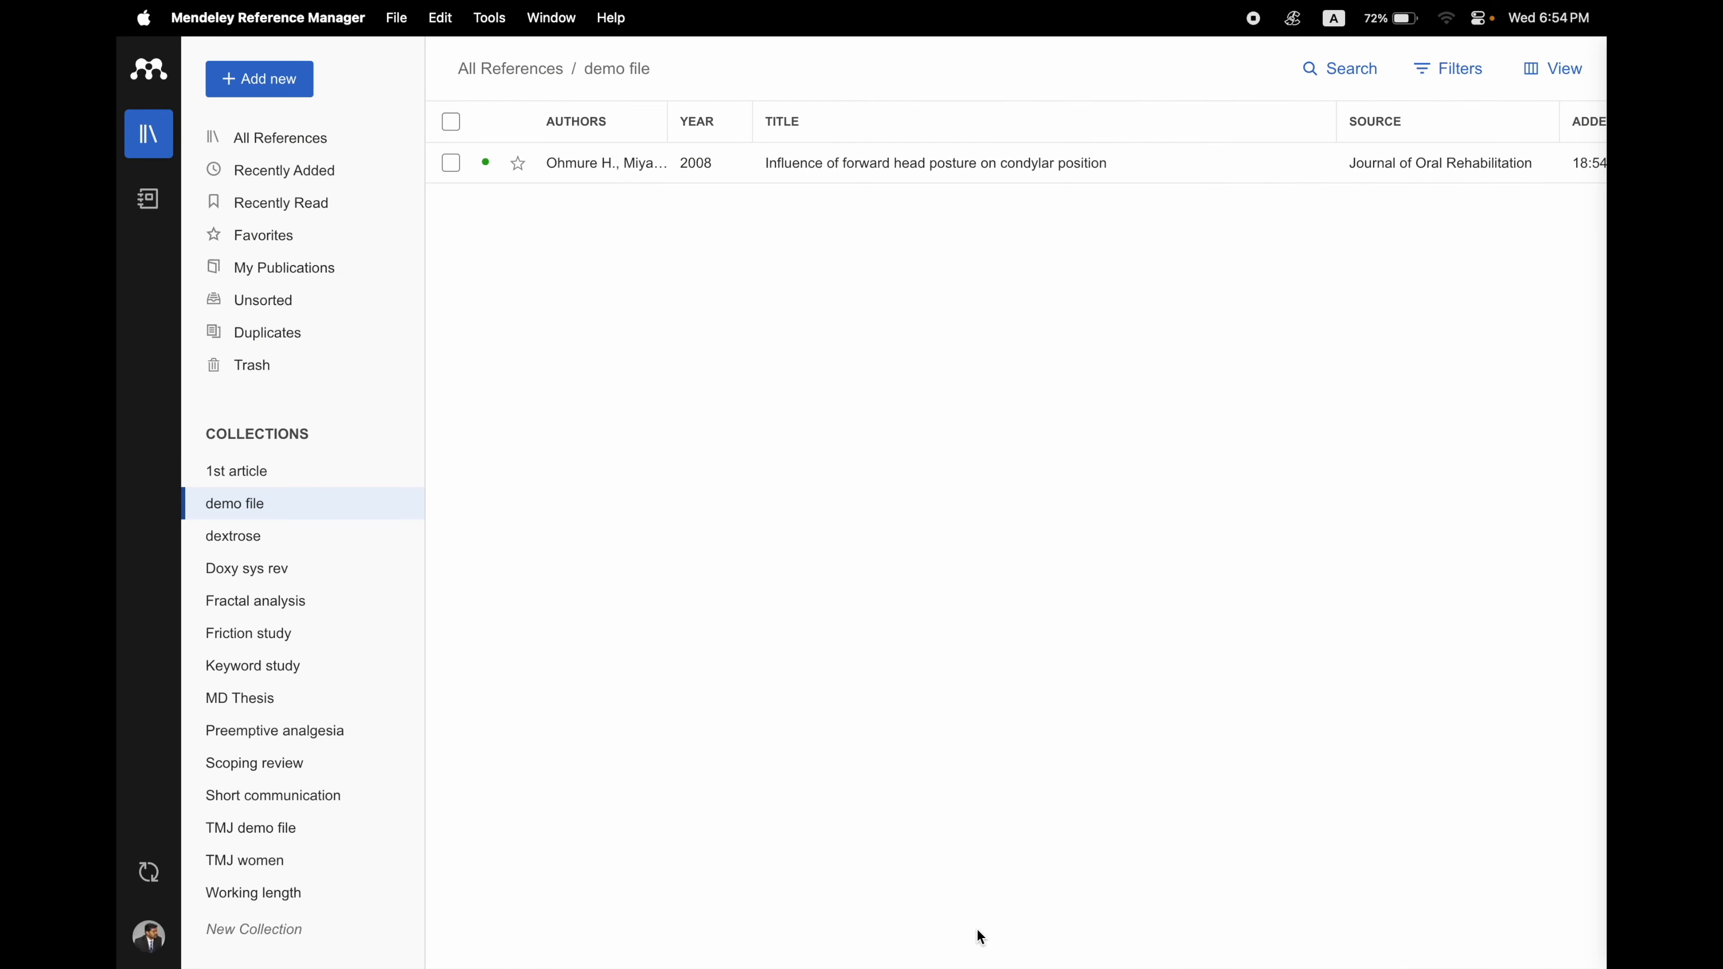
left_click(258, 534)
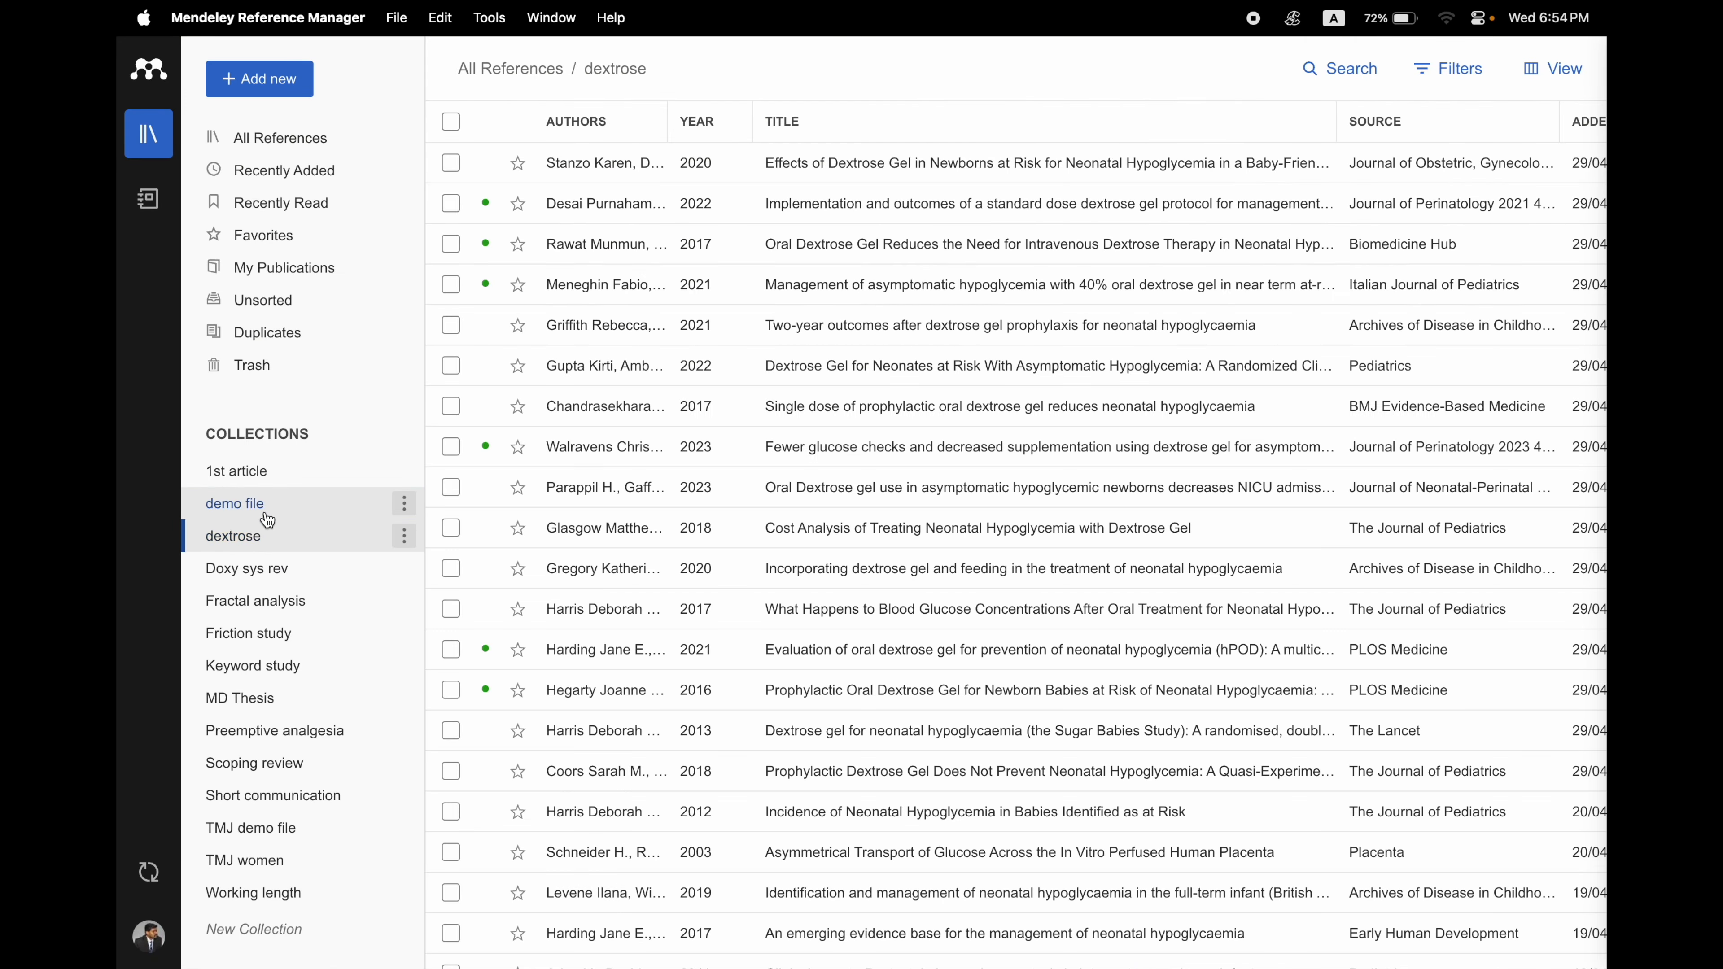
left_click(274, 514)
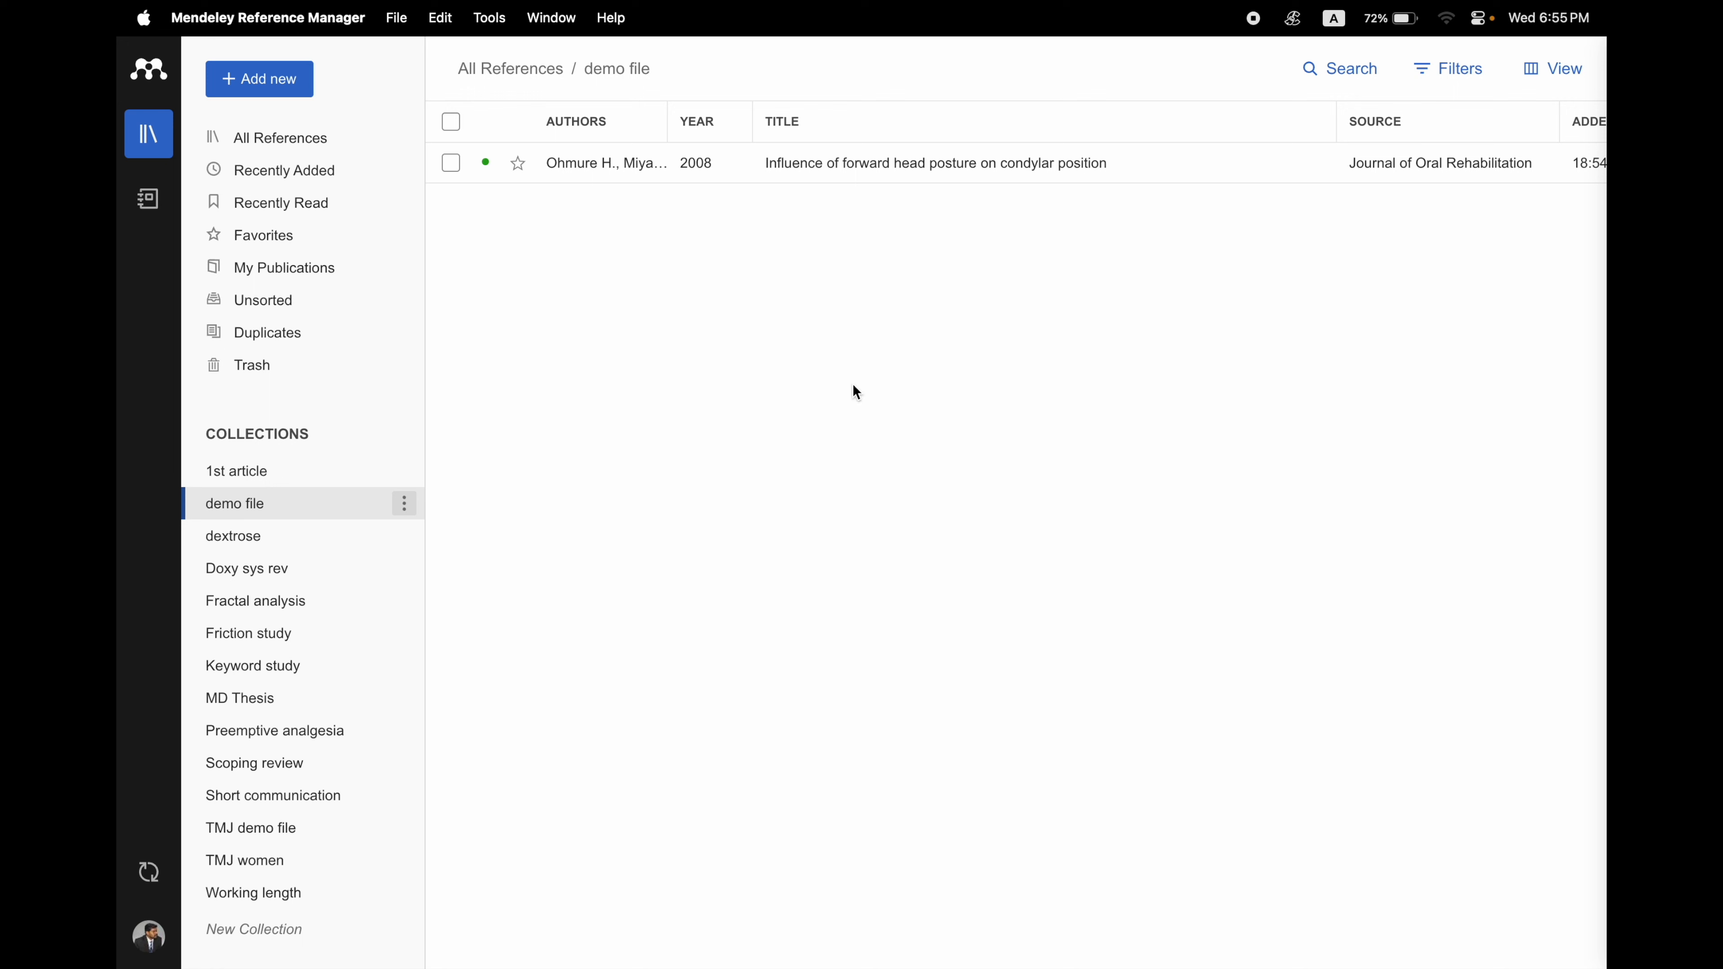
left_click(451, 164)
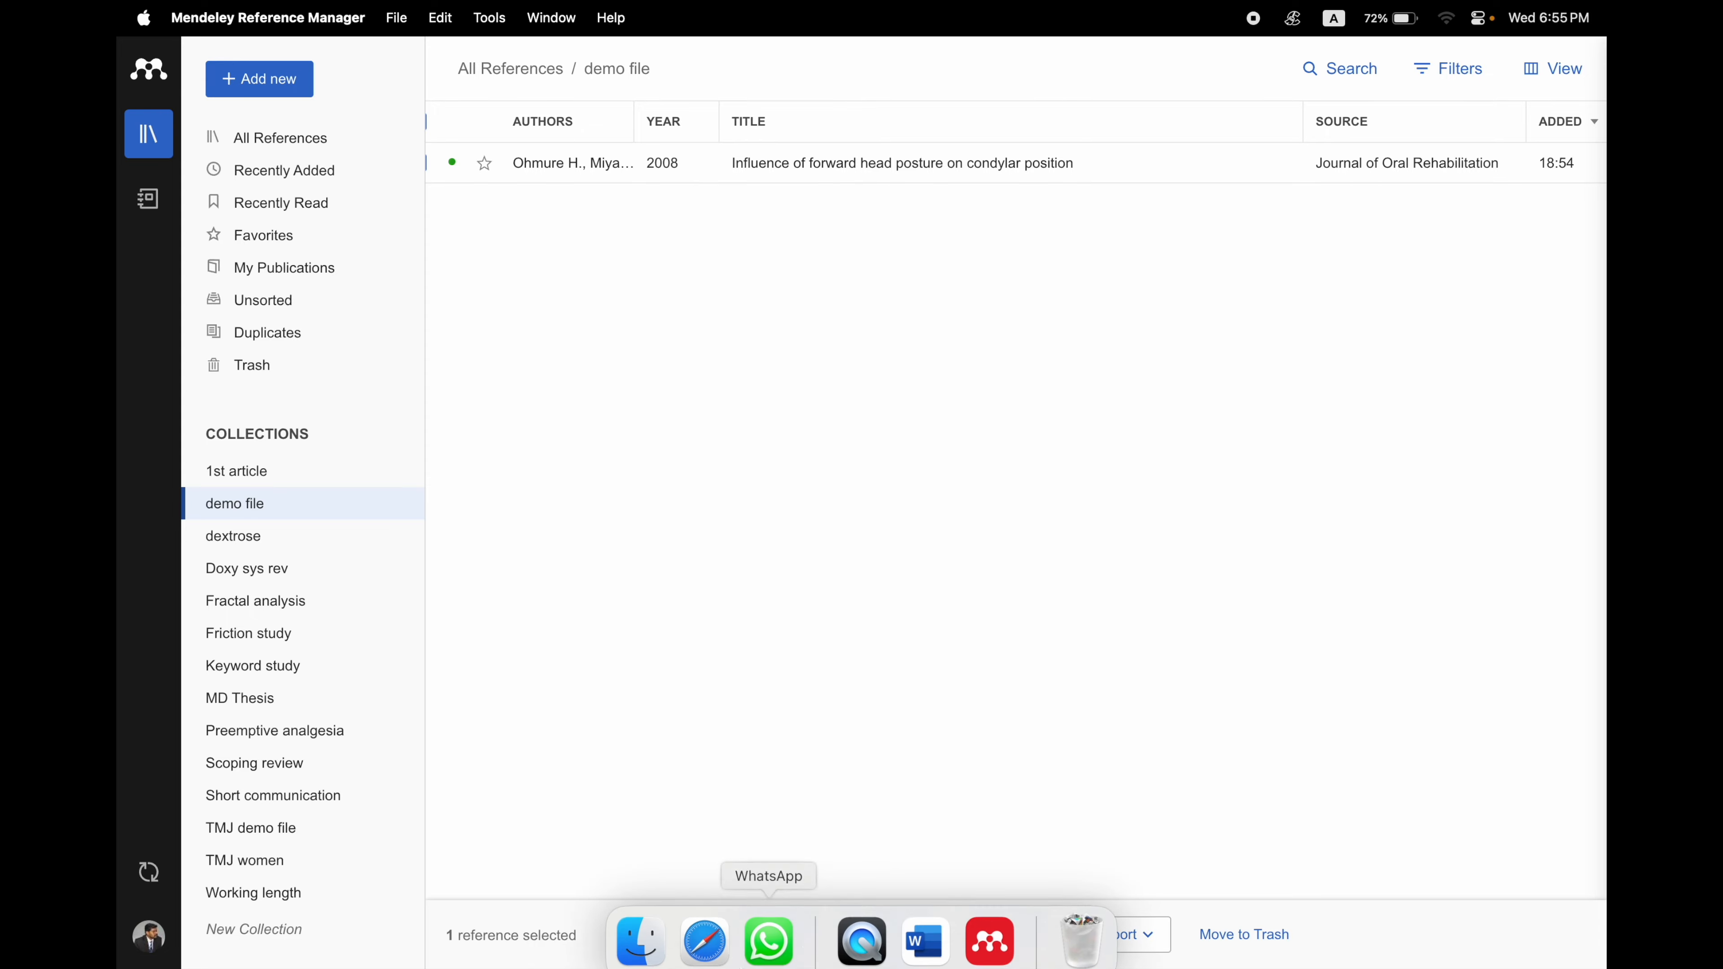
- Switch to Word and place the insertion point after "investigations in that direction are required." in the Introduction
left_click(925, 931)
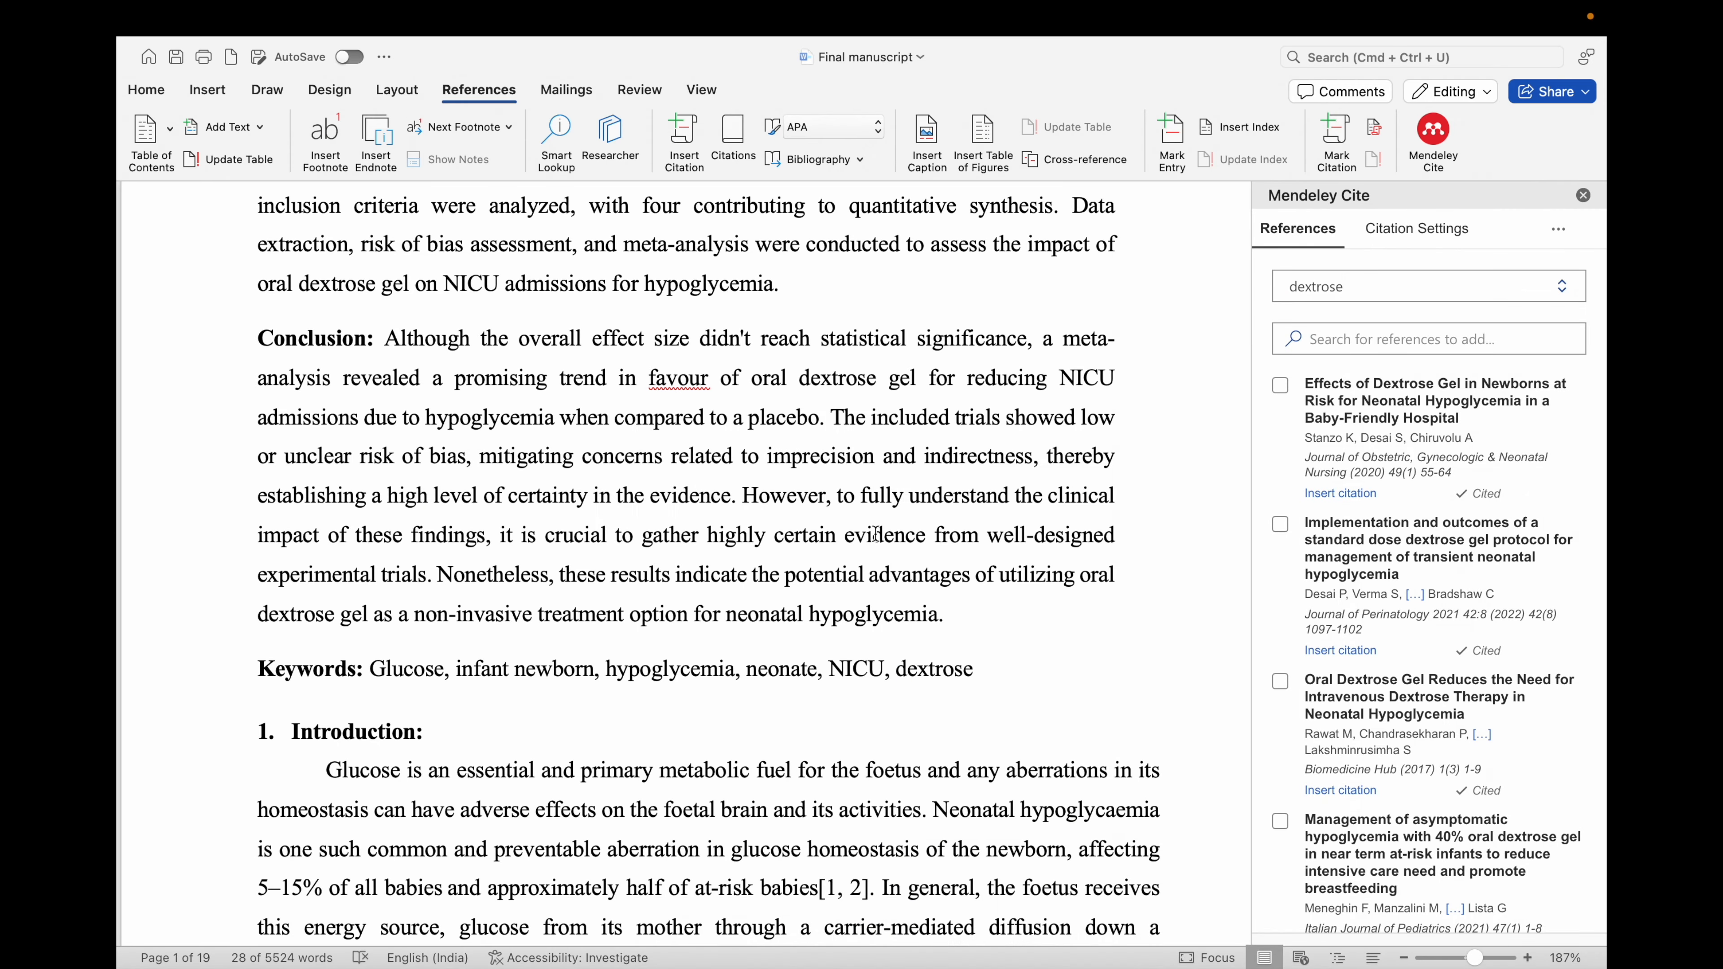
scroll(895, 649, "down", 15)
scroll(895, 649, "up", 1)
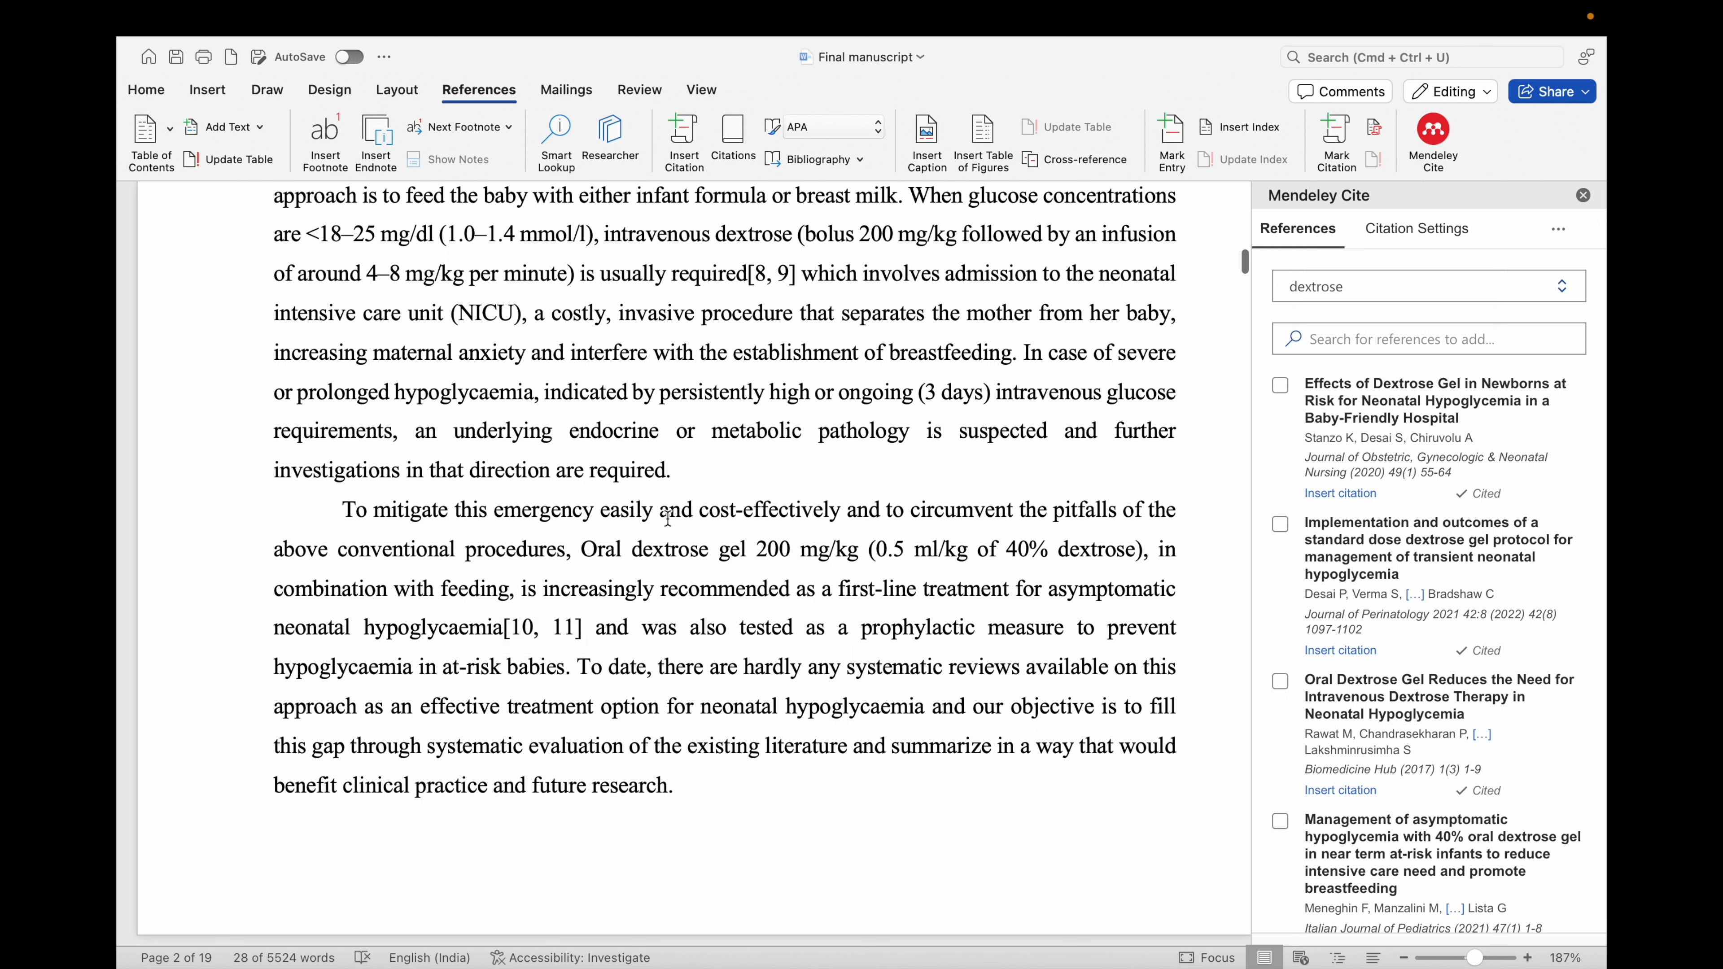
left_click(681, 477)
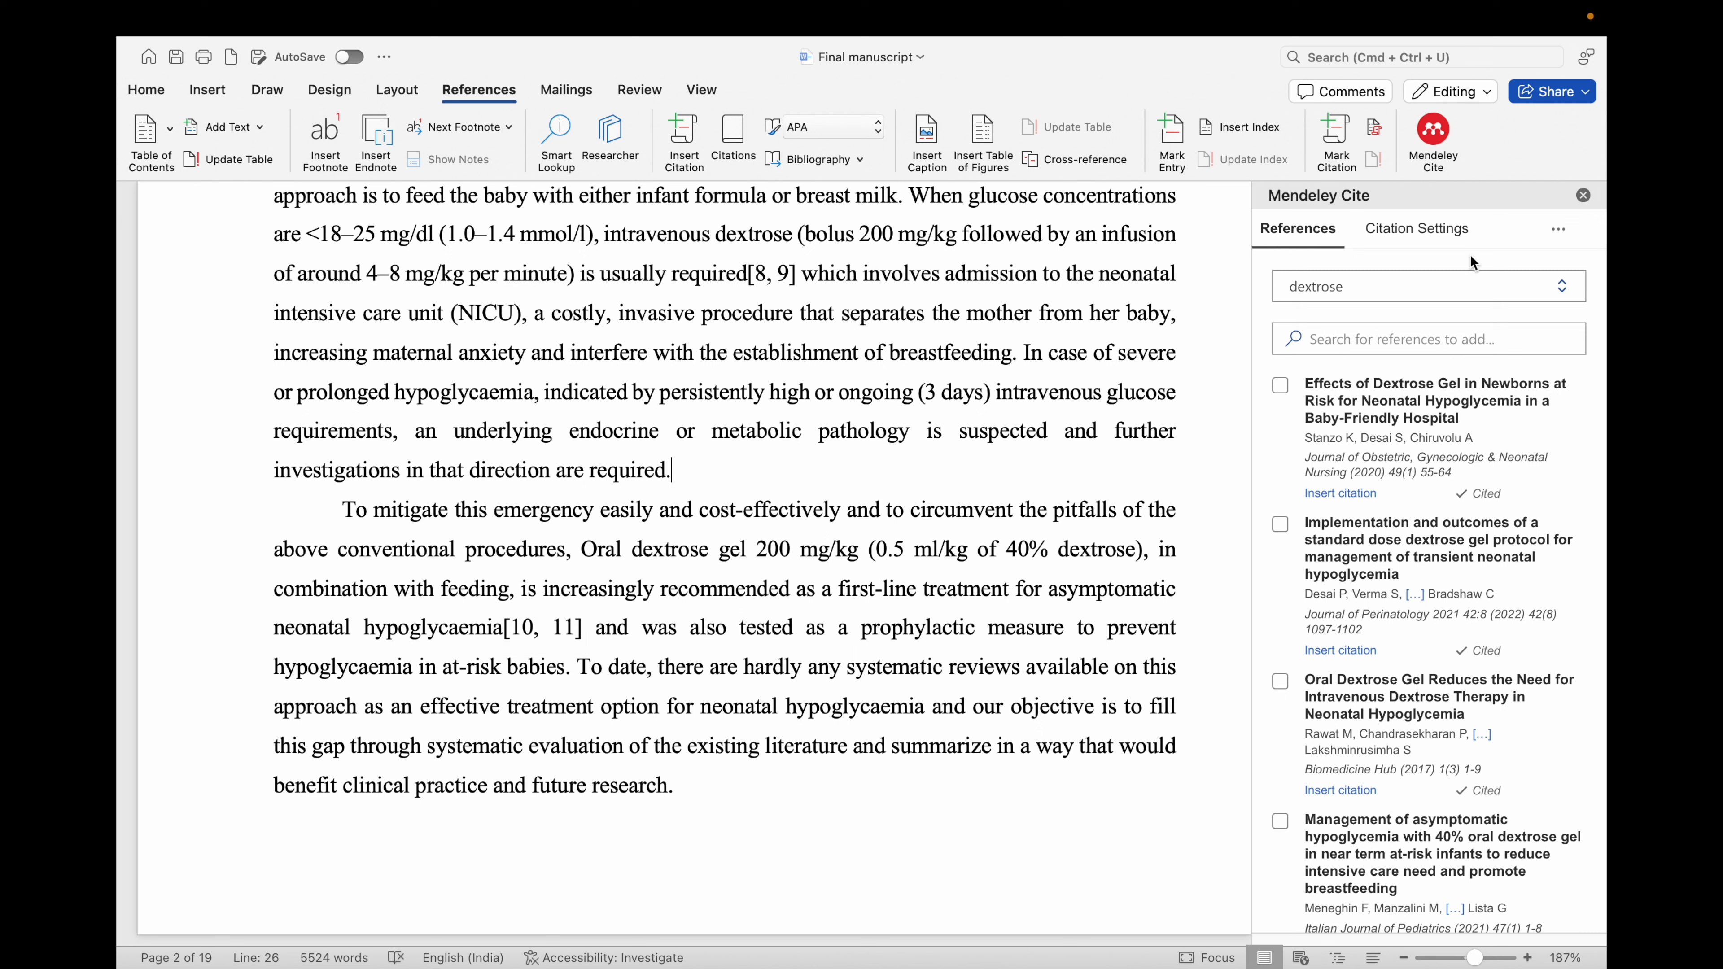
- Look through Mendeley Cite's collection list for the "demo file" collection, then return to the references
left_click(1465, 286)
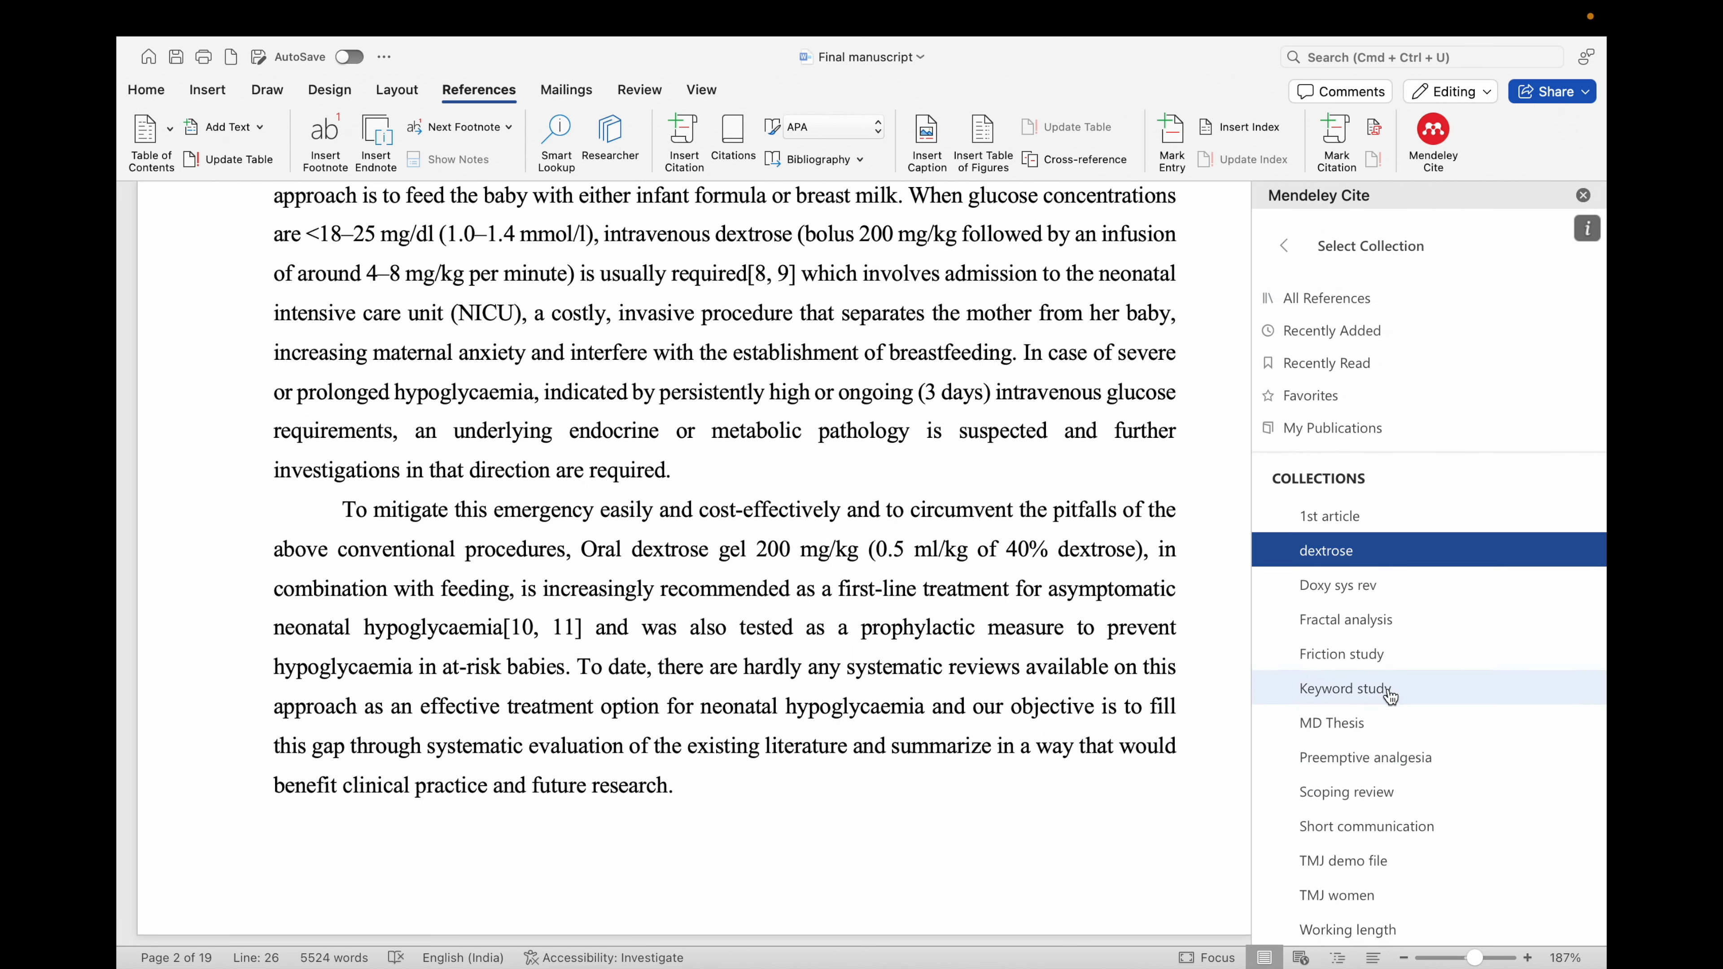
scroll(1399, 867, "down", 3)
scroll(1399, 869, "up", 3)
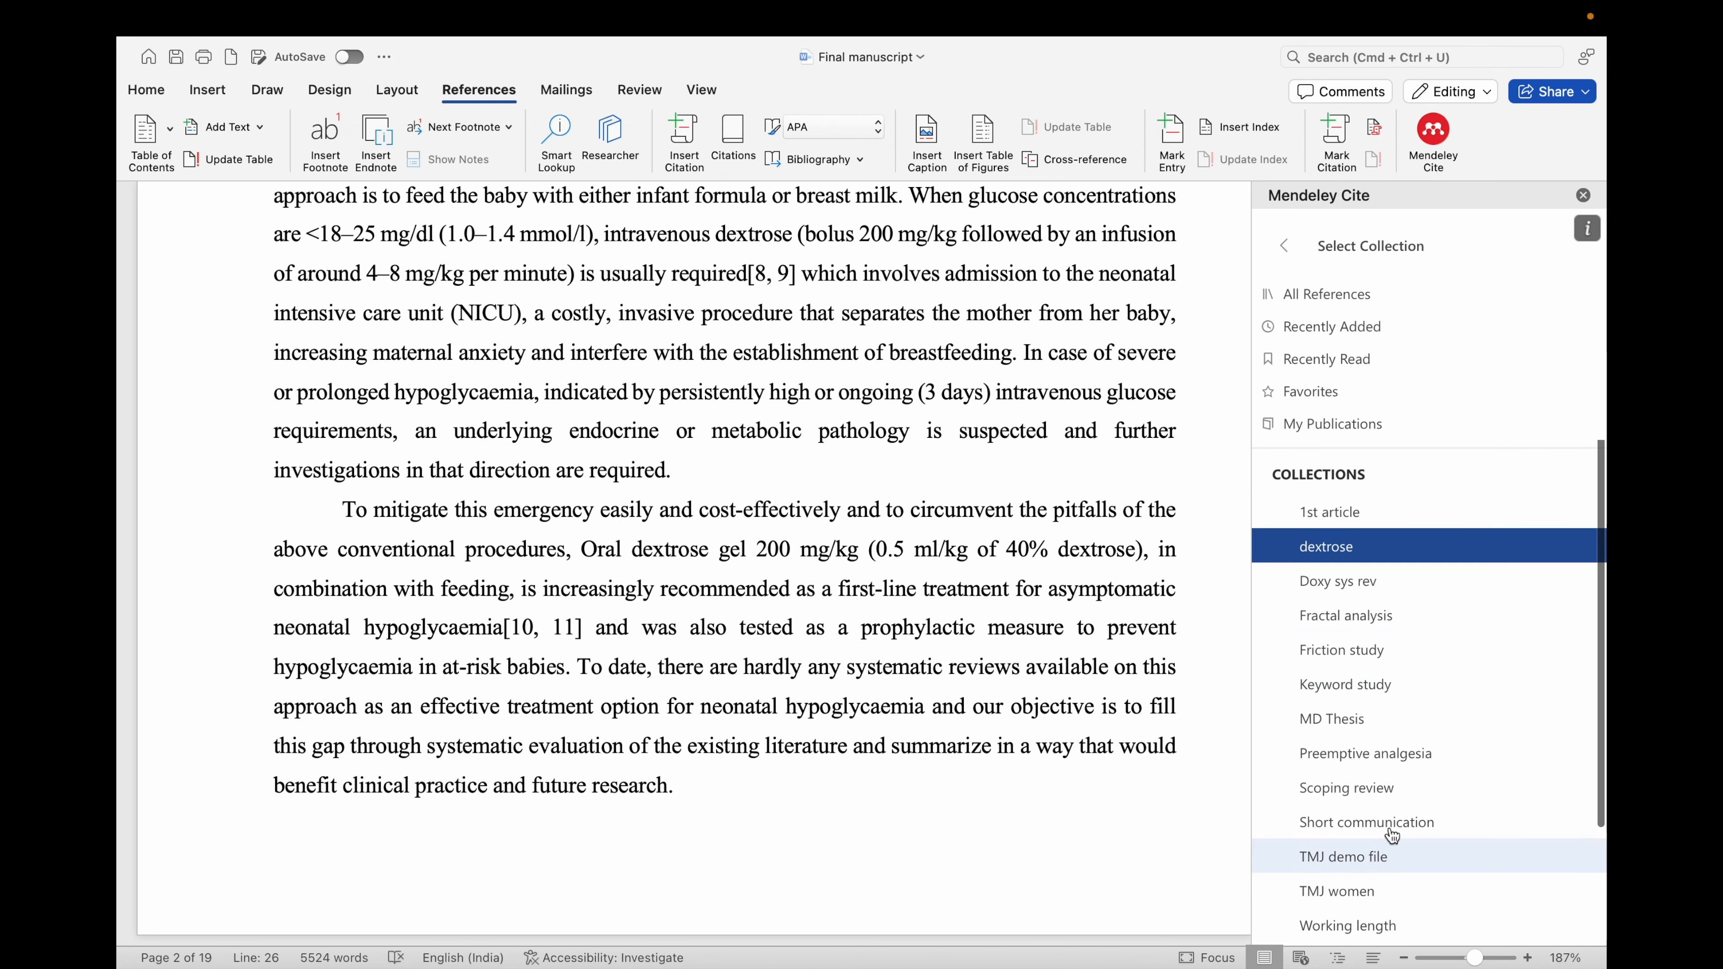
scroll(1391, 756, "down", 1)
scroll(1392, 756, "up", 2)
scroll(1392, 757, "down", 3)
scroll(1392, 757, "up", 3)
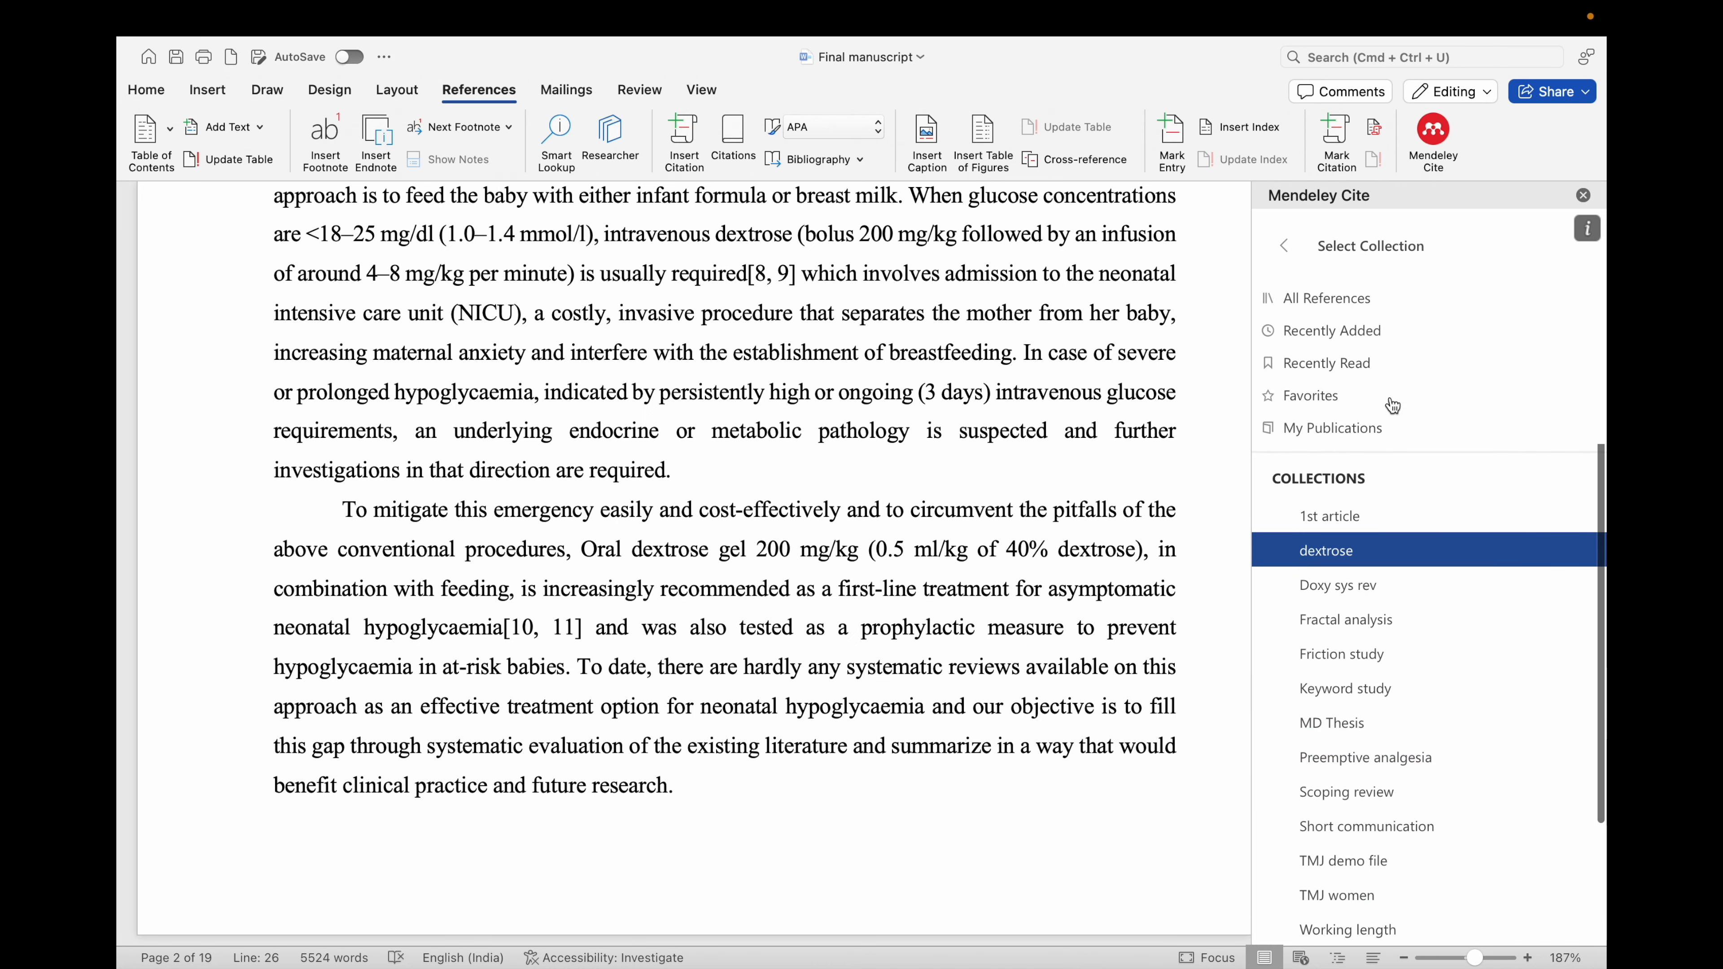
left_click(1285, 246)
- Update Mendeley Cite's references from the library and dismiss the notification
left_click(1557, 231)
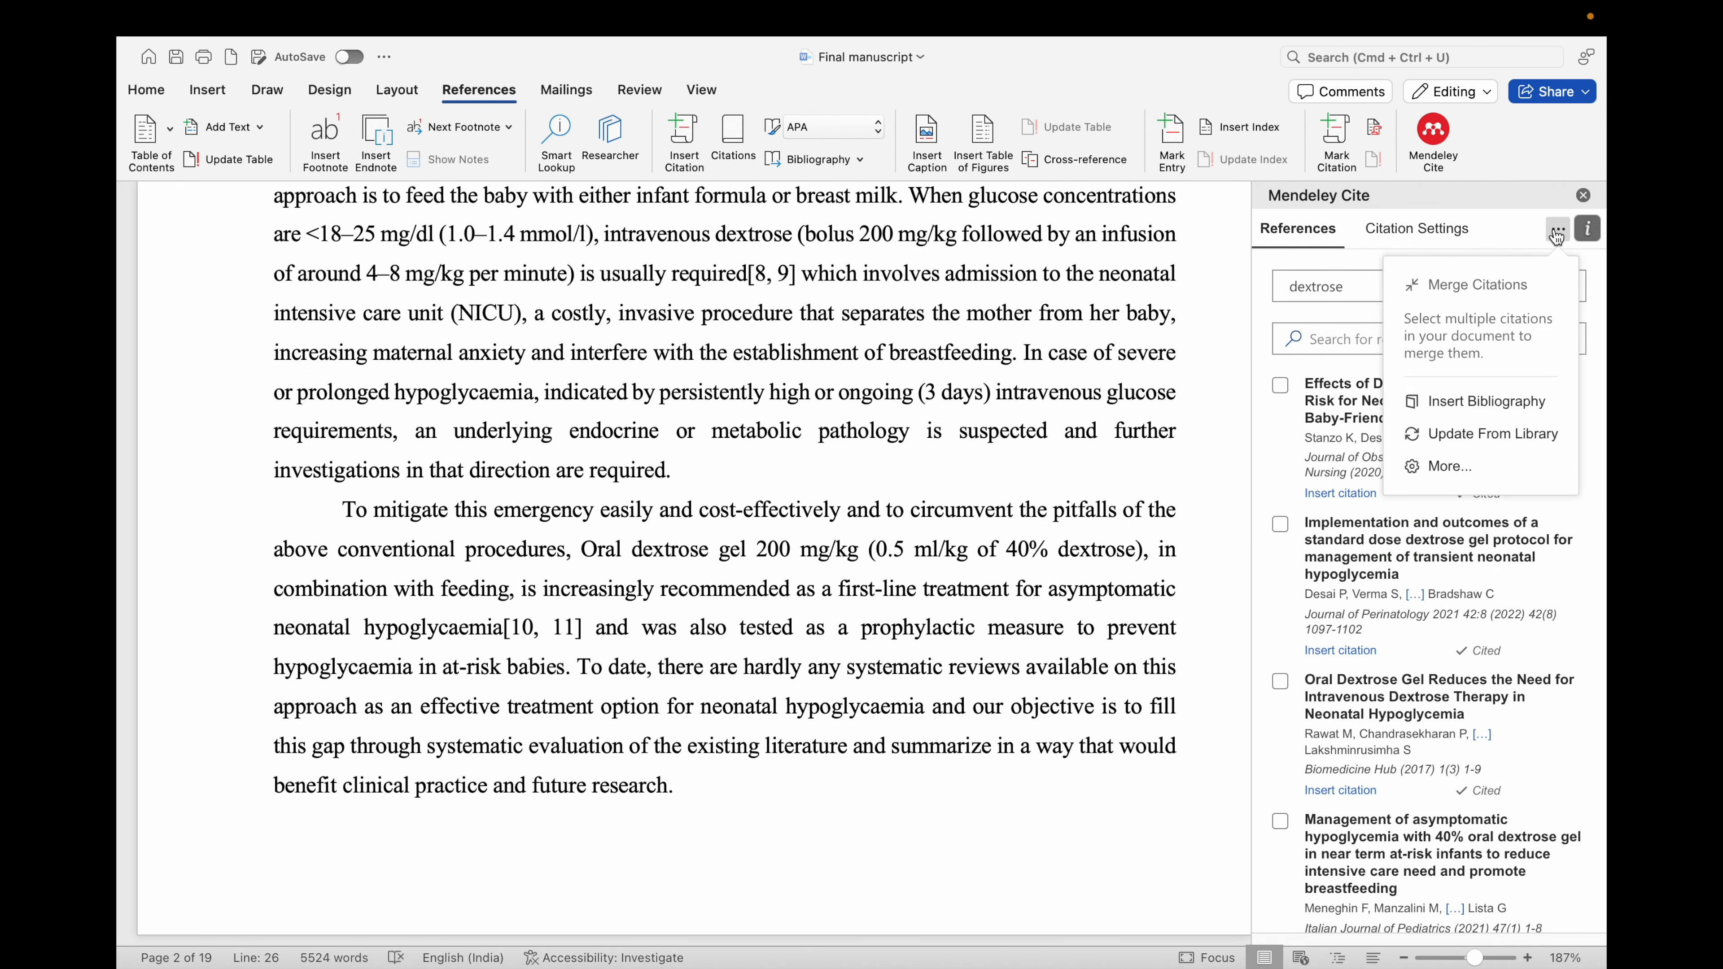
left_click(1486, 430)
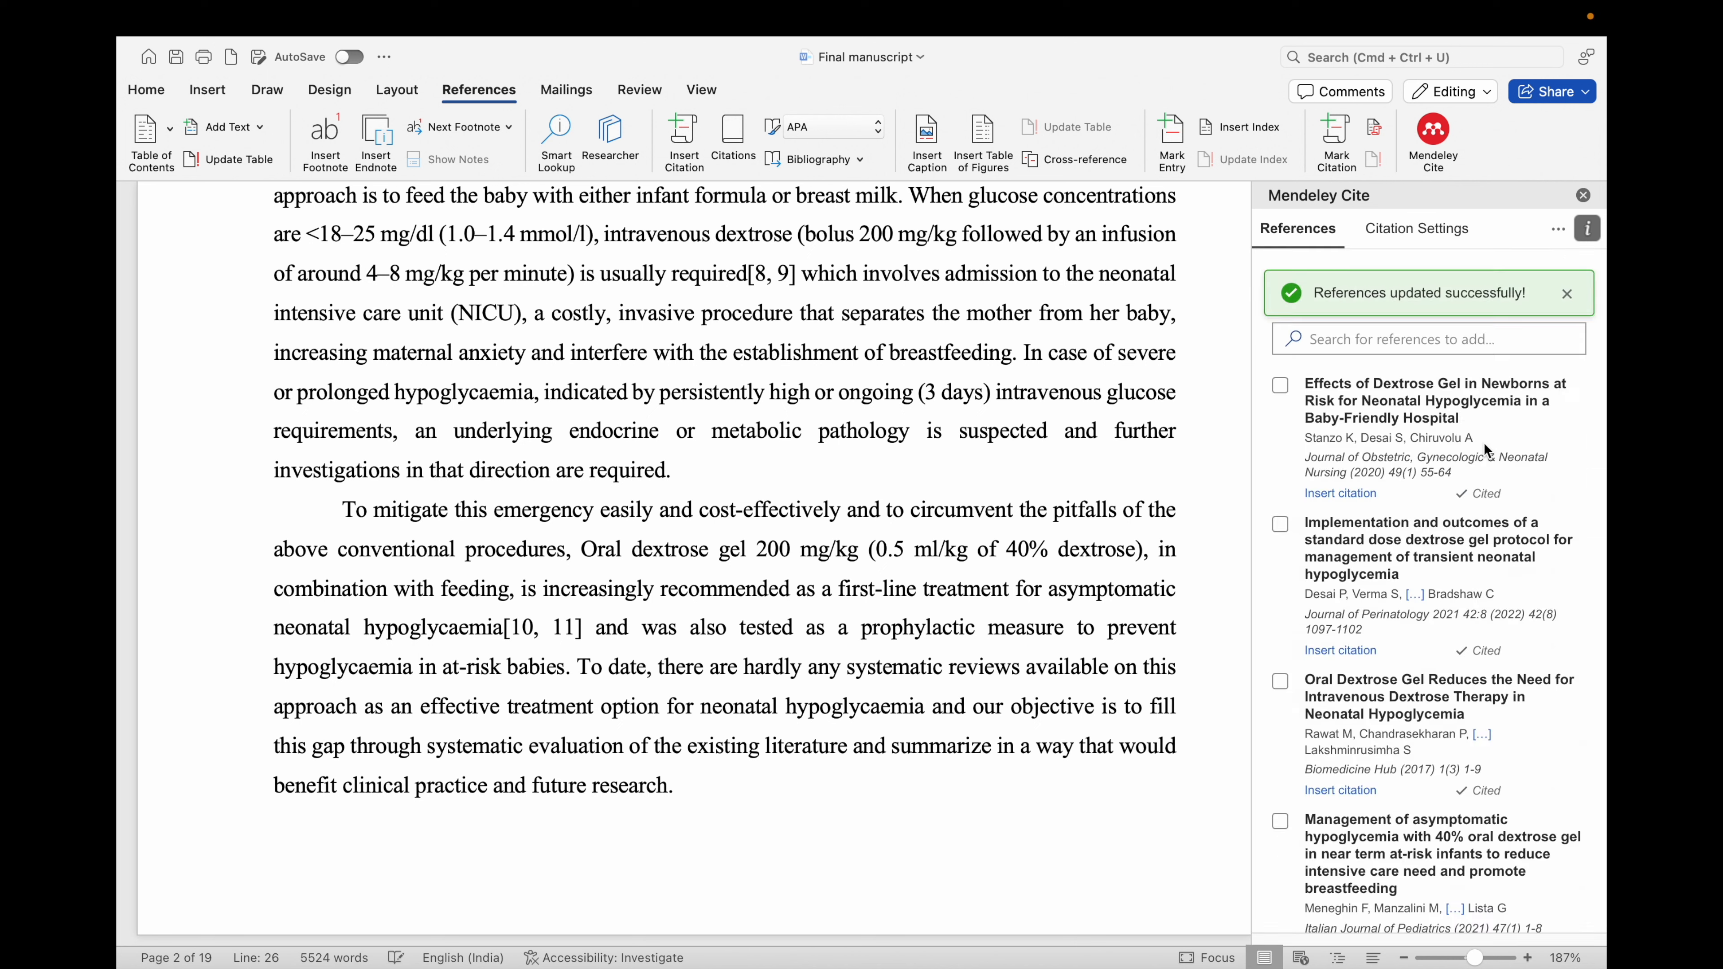
left_click(1567, 293)
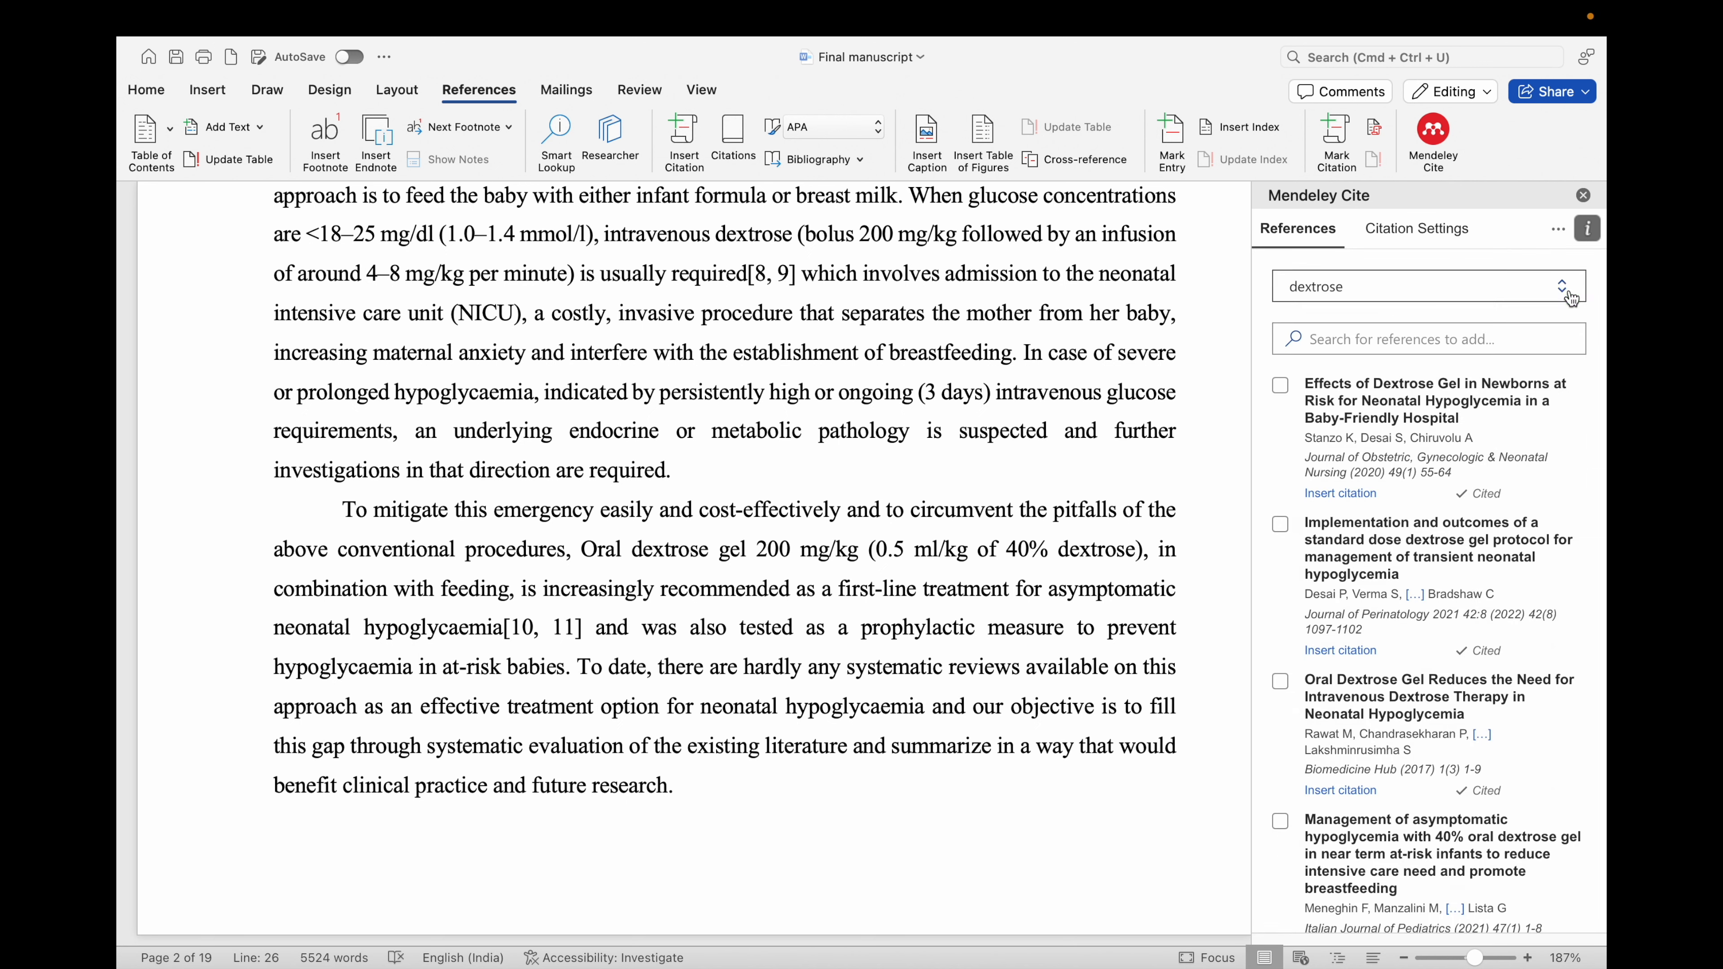
- Select the "demo file" collection in Mendeley Cite and update its references from the library once more
left_click(1487, 299)
left_click(1399, 553)
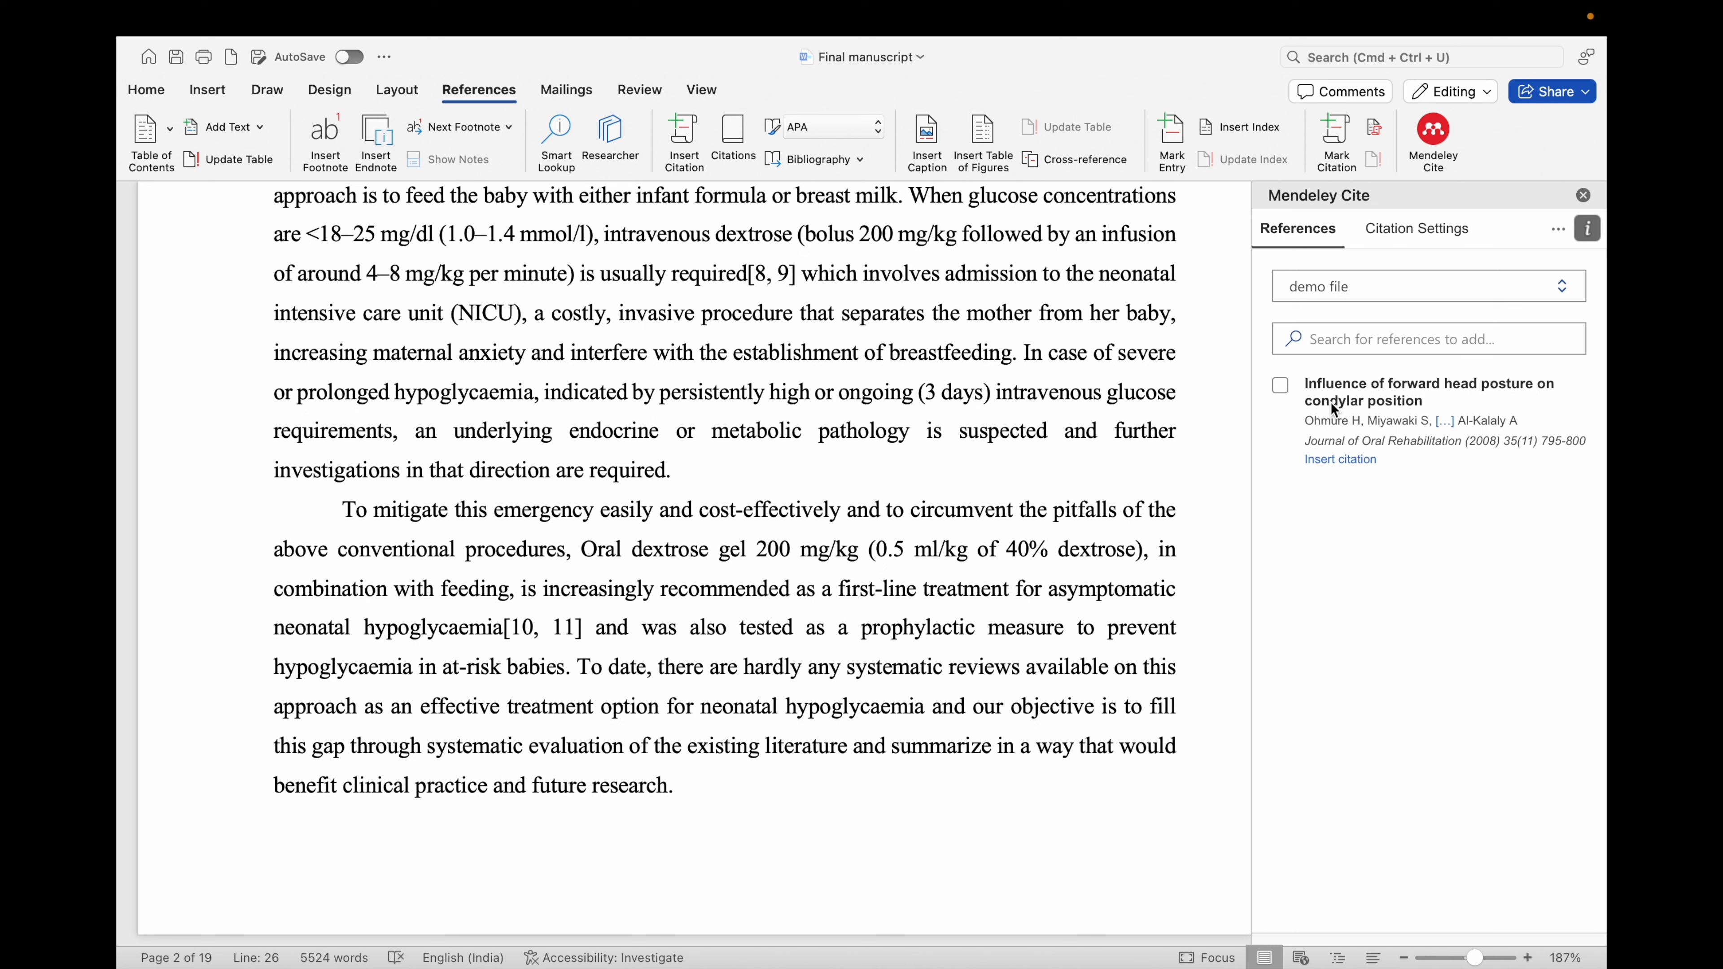
left_click(1557, 231)
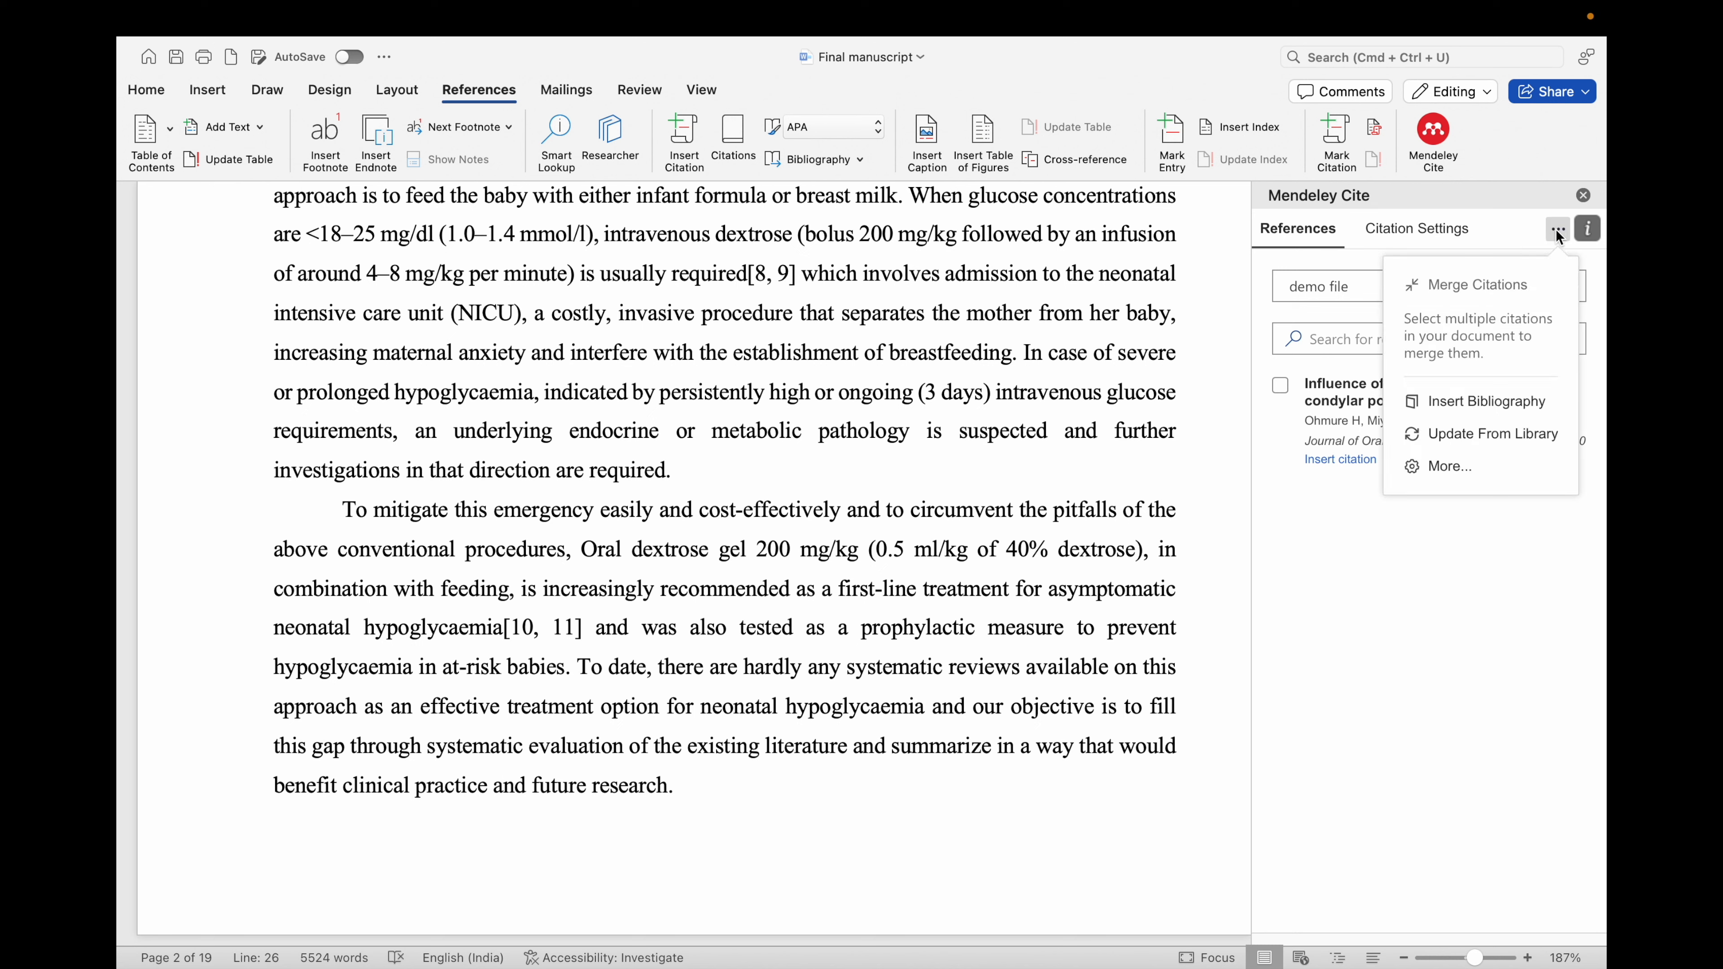
left_click(1449, 437)
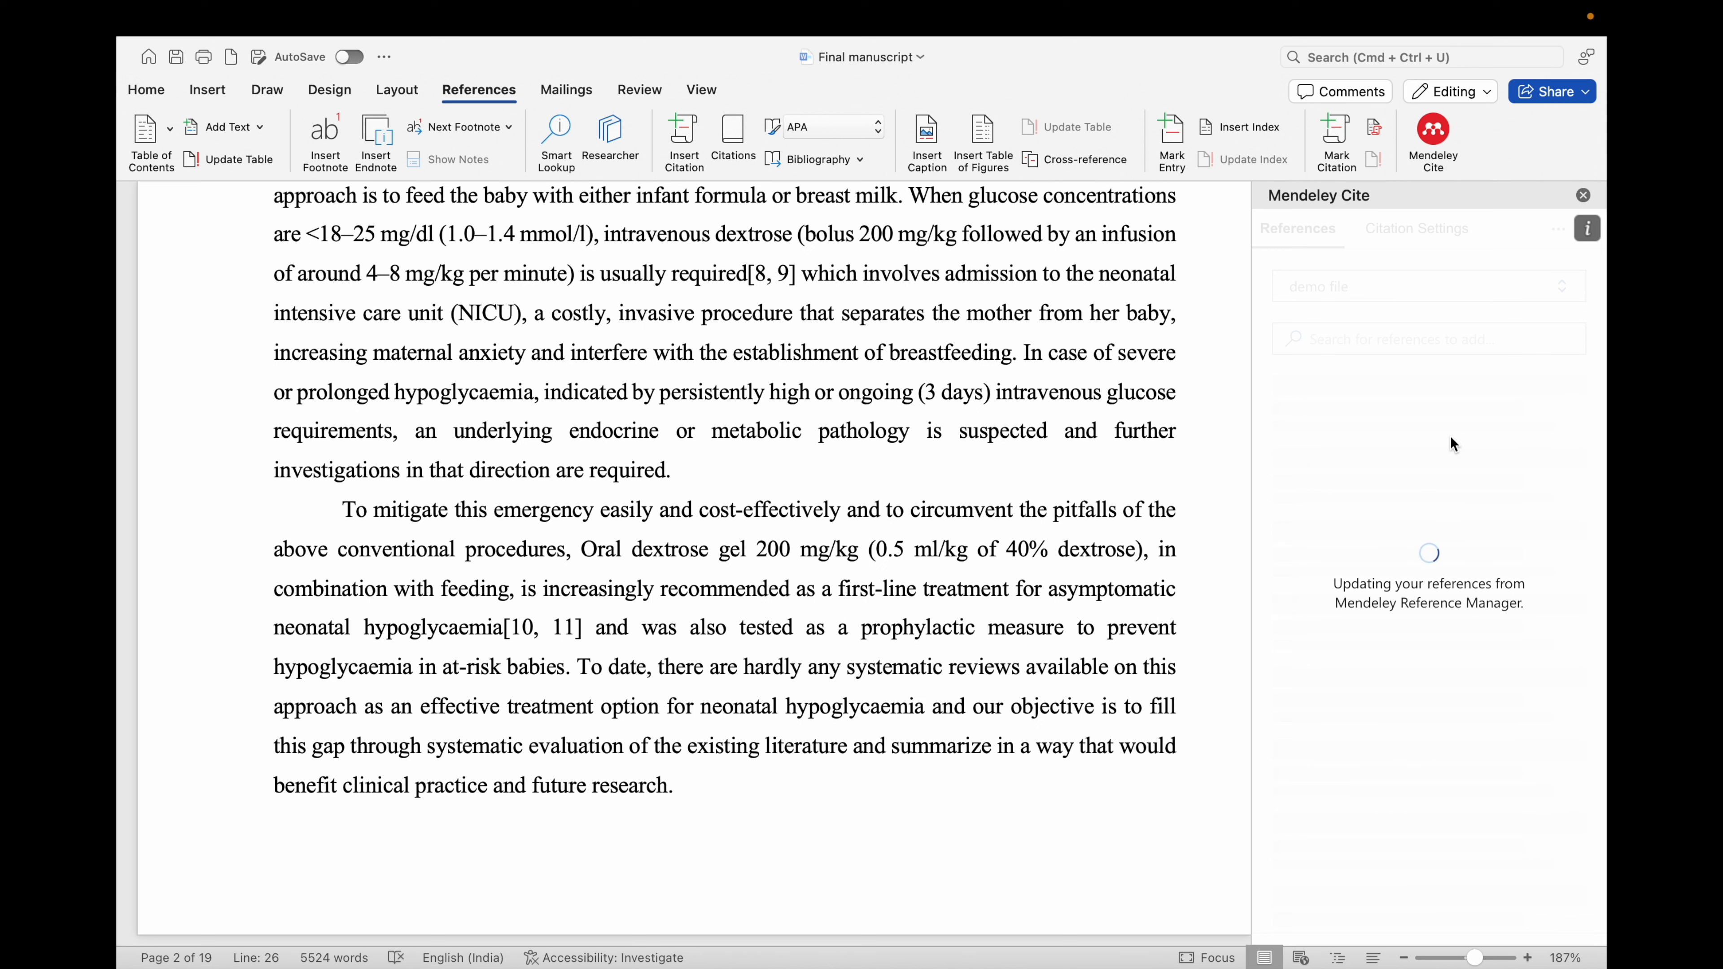